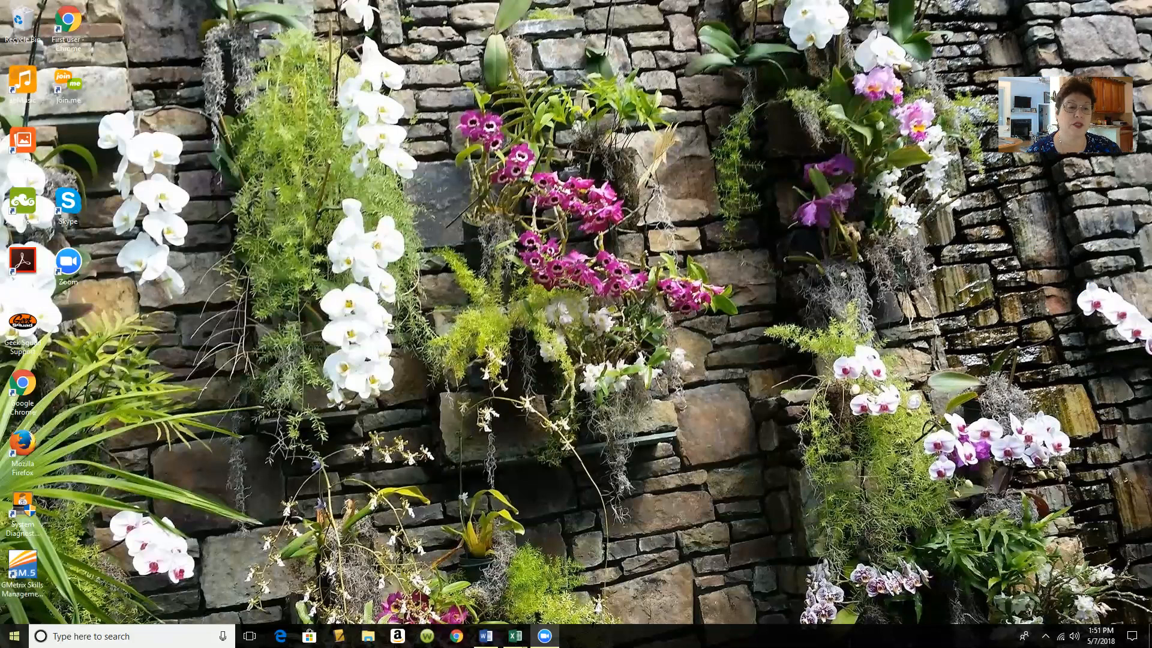
Switch to the open Spider Day 1 workbook in Excel
left_click(14, 636)
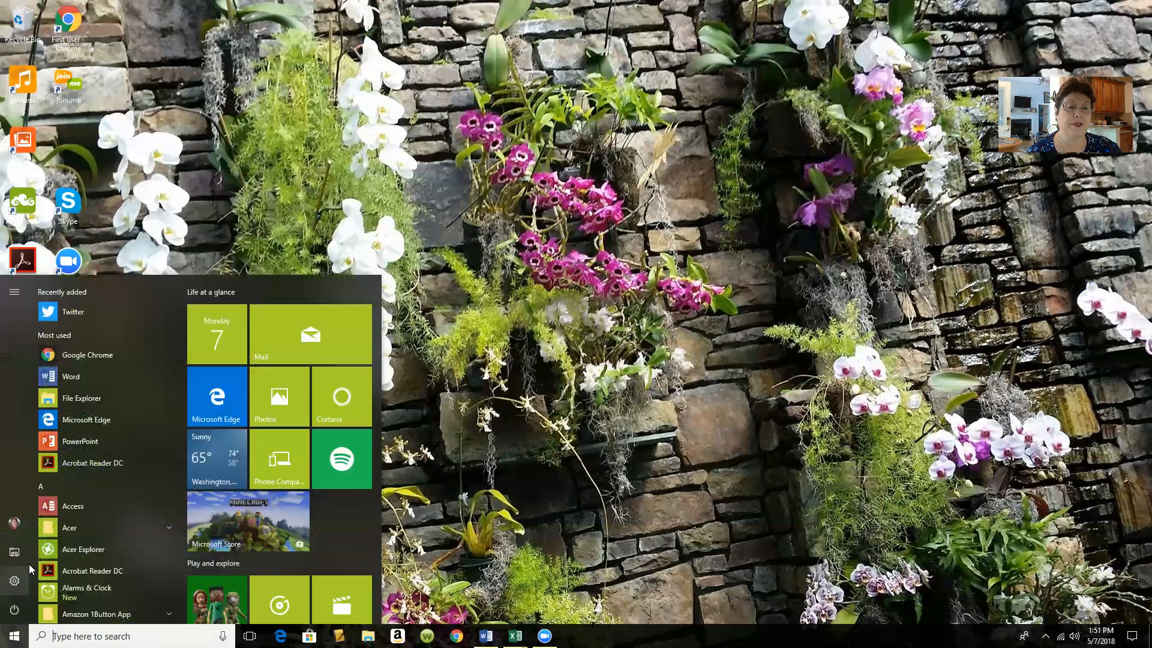
left_click(564, 604)
mouse_move(515, 635)
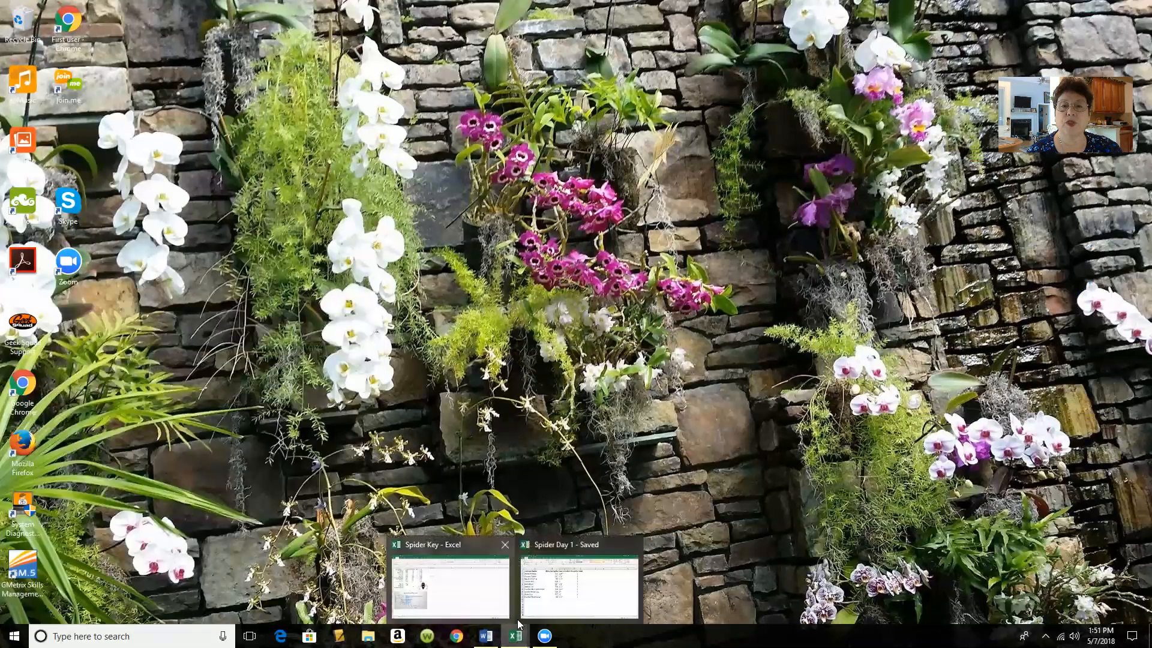
left_click(564, 594)
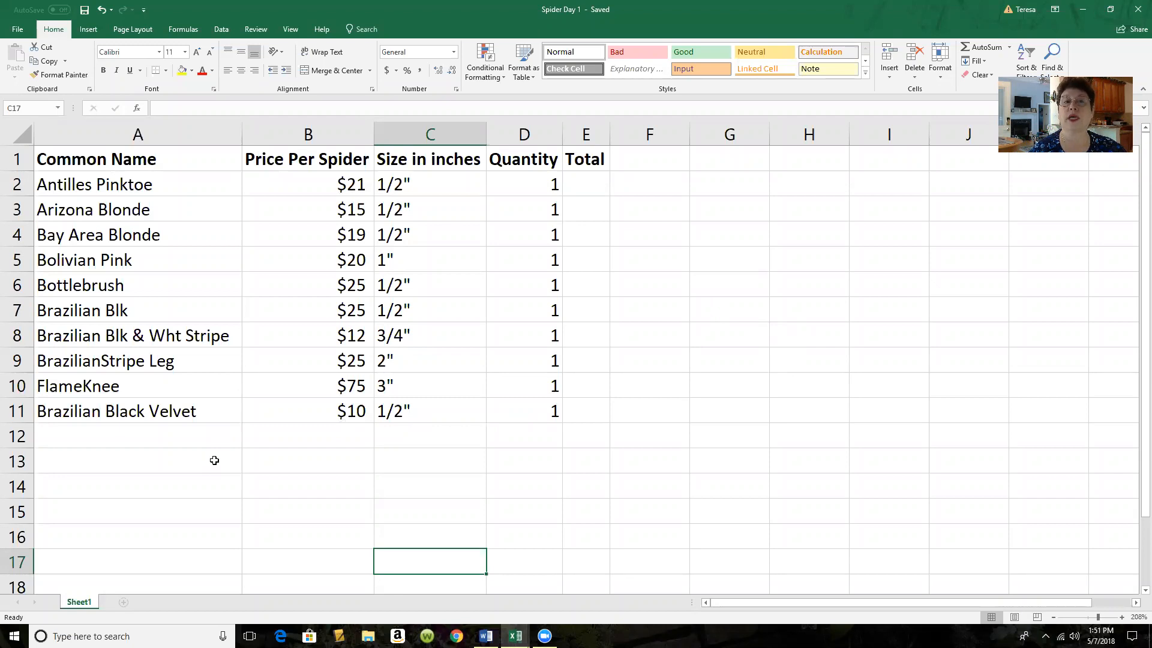
Center the column headings in row 1 and right-align the spider names in A2:A11
left_click(11, 159)
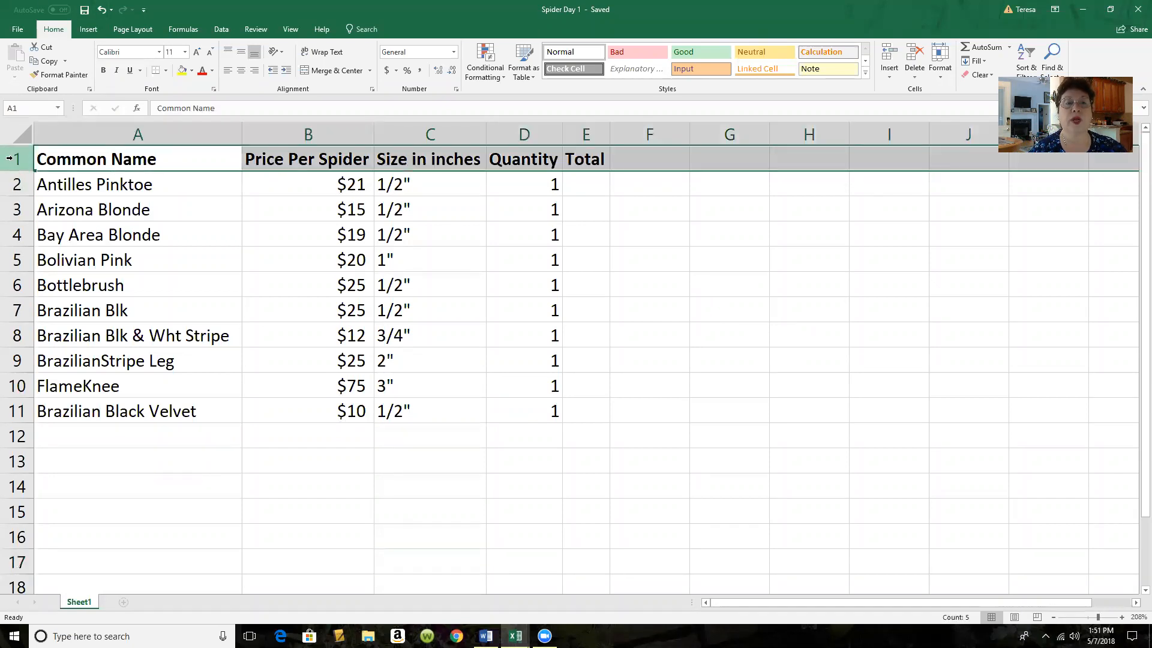
left_click(241, 72)
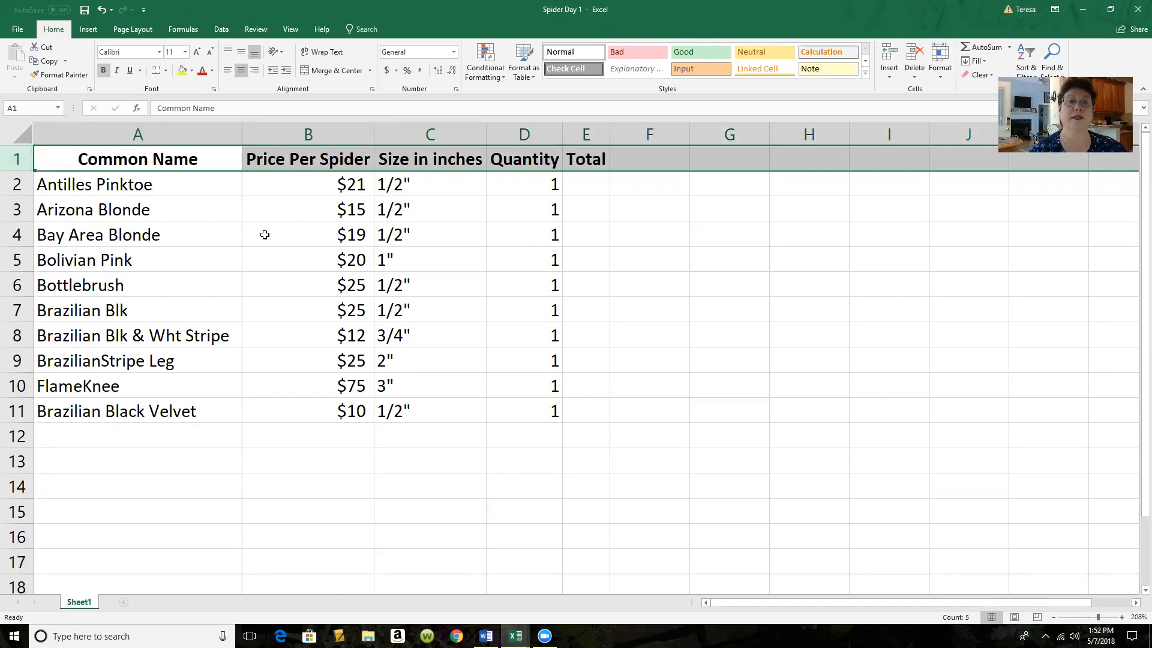
left_click(240, 53)
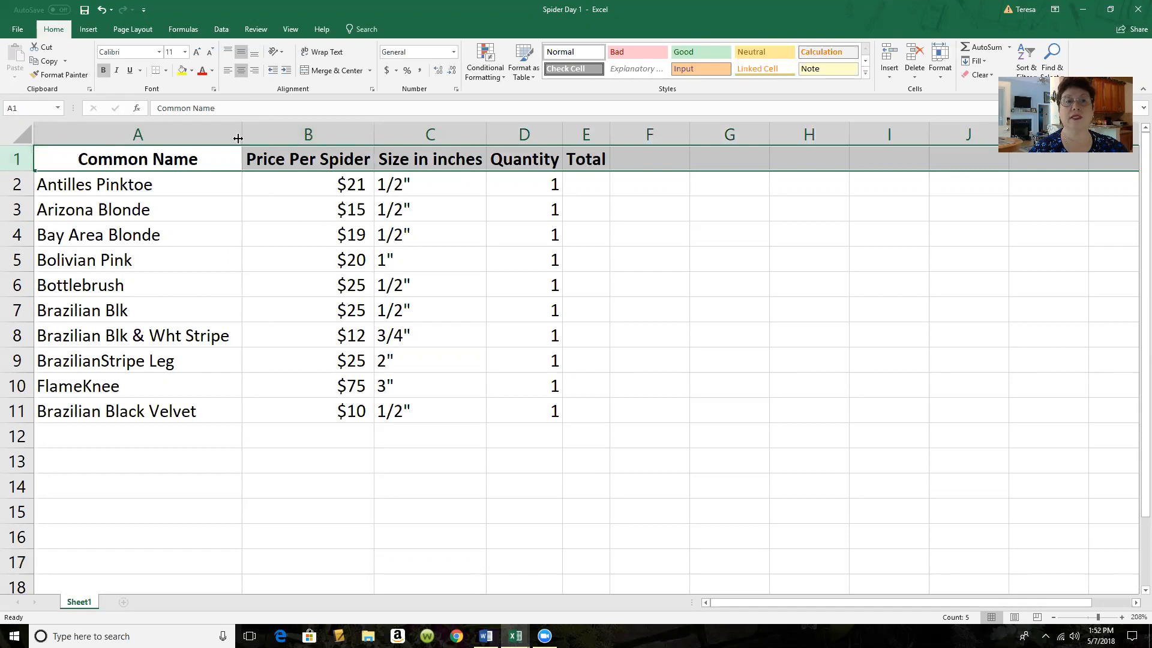
mouse_move(242, 133)
left_mouse_down()
mouse_move(182, 133)
mouse_move(242, 134)
left_mouse_up()
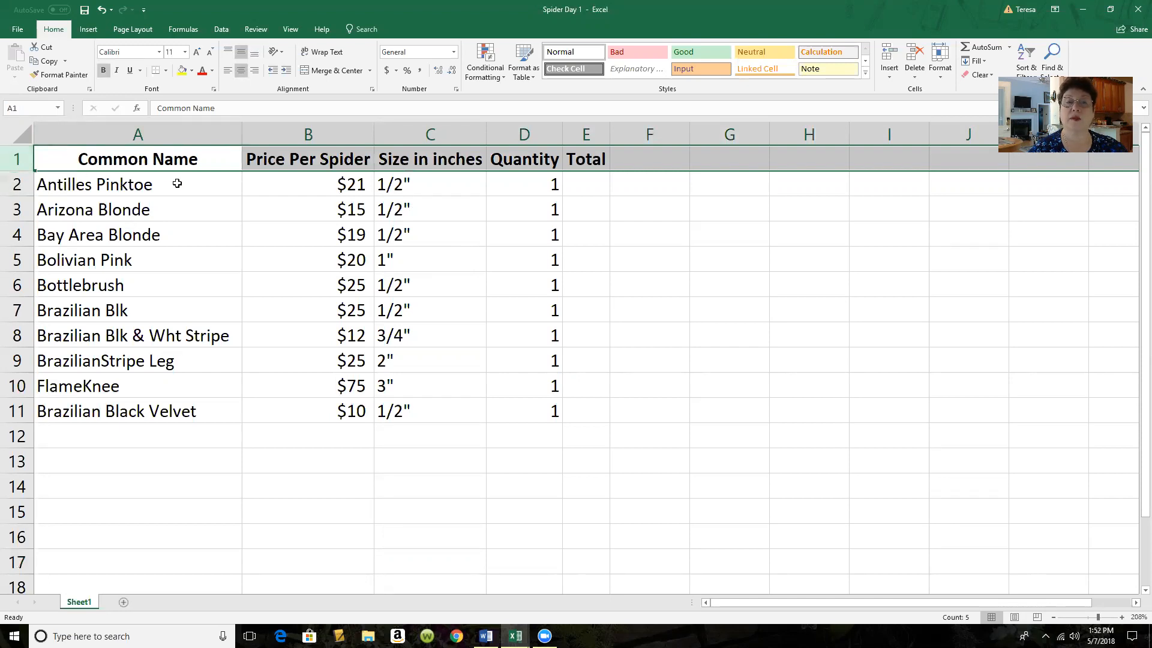
left_click_drag(177, 184, 183, 412)
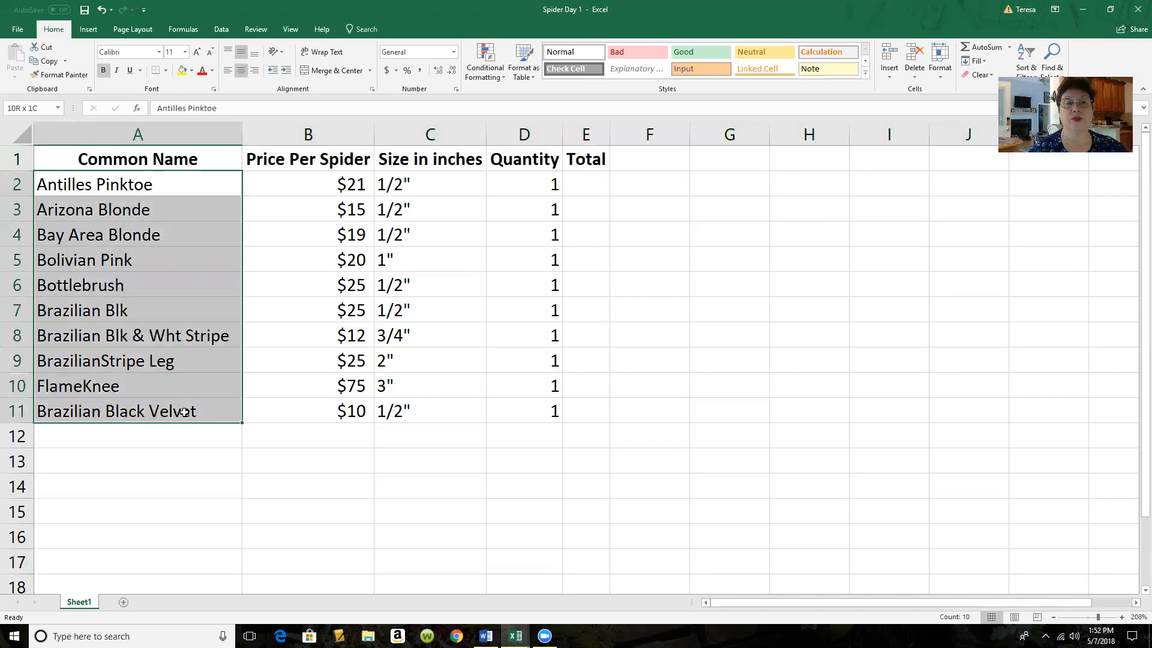
left_click(256, 71)
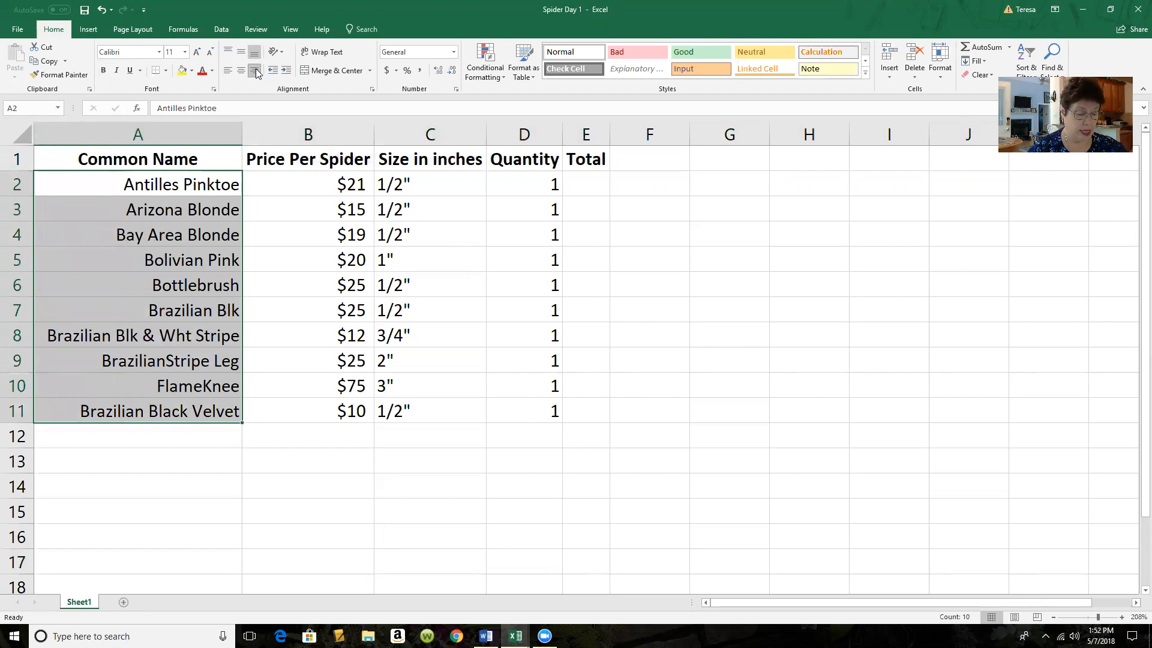
Enter the label "Total Cost" in cell A13 and right-align it
left_click(93, 460)
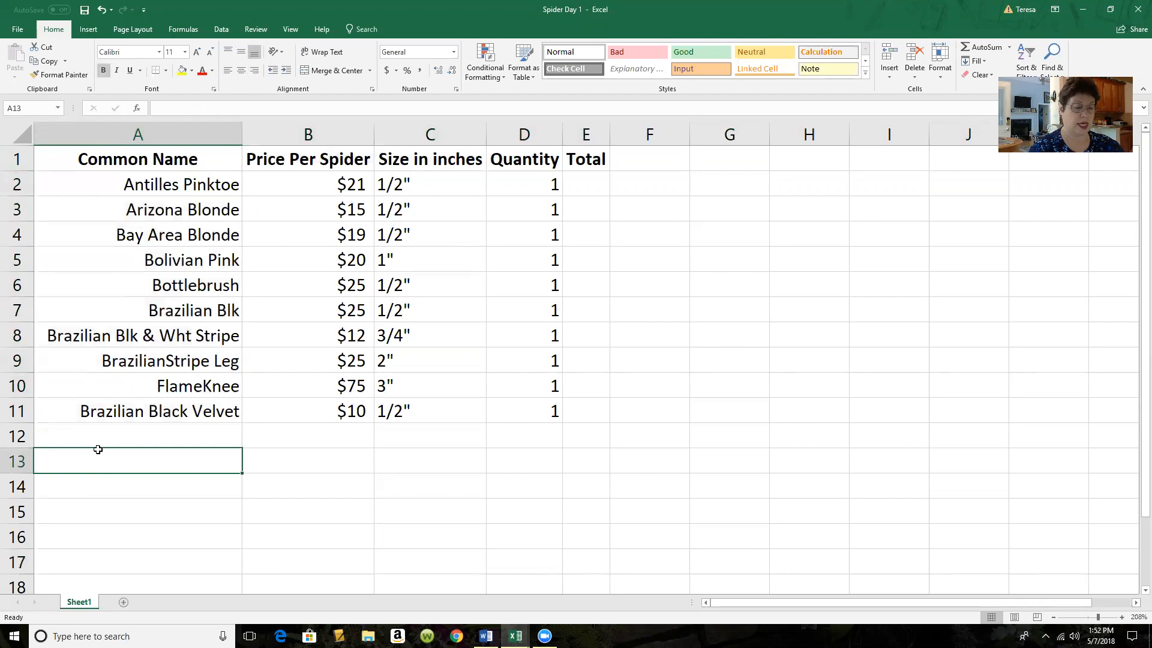
type("Total Cost")
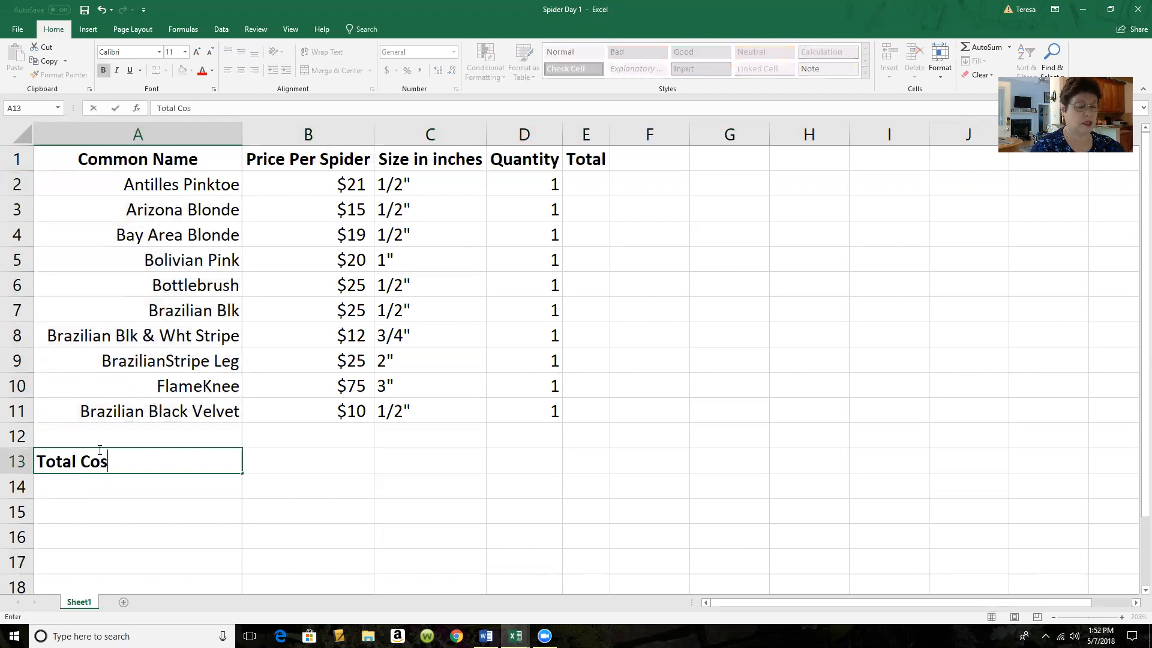
left_click(142, 487)
left_click(154, 464)
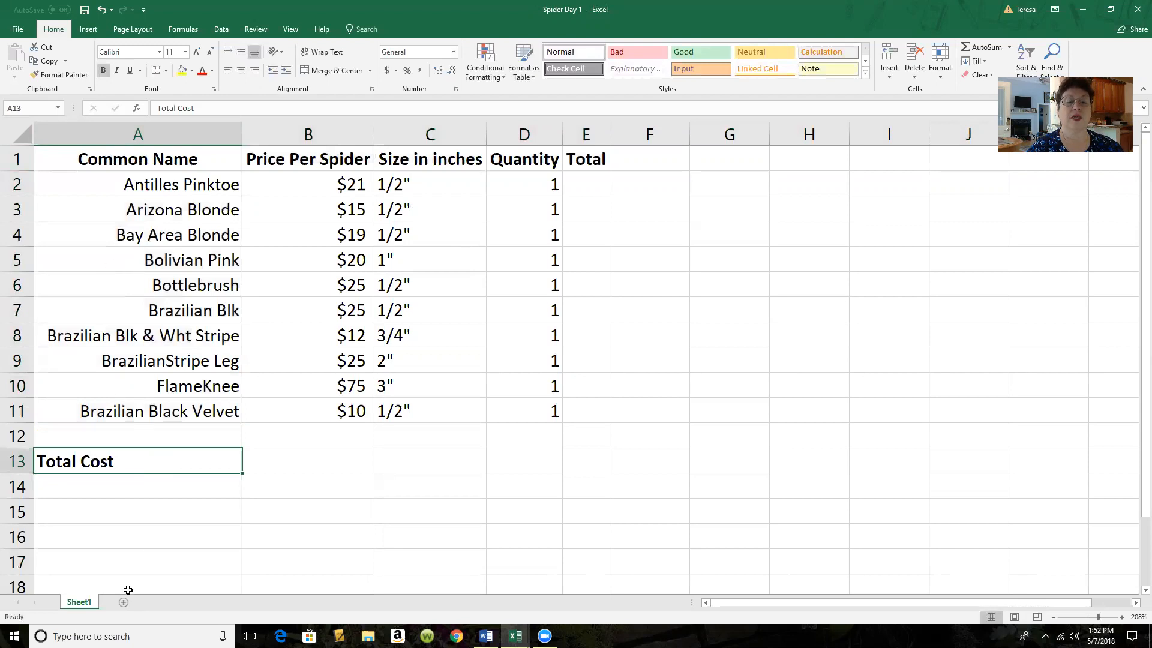
left_click(153, 484)
left_click(153, 459)
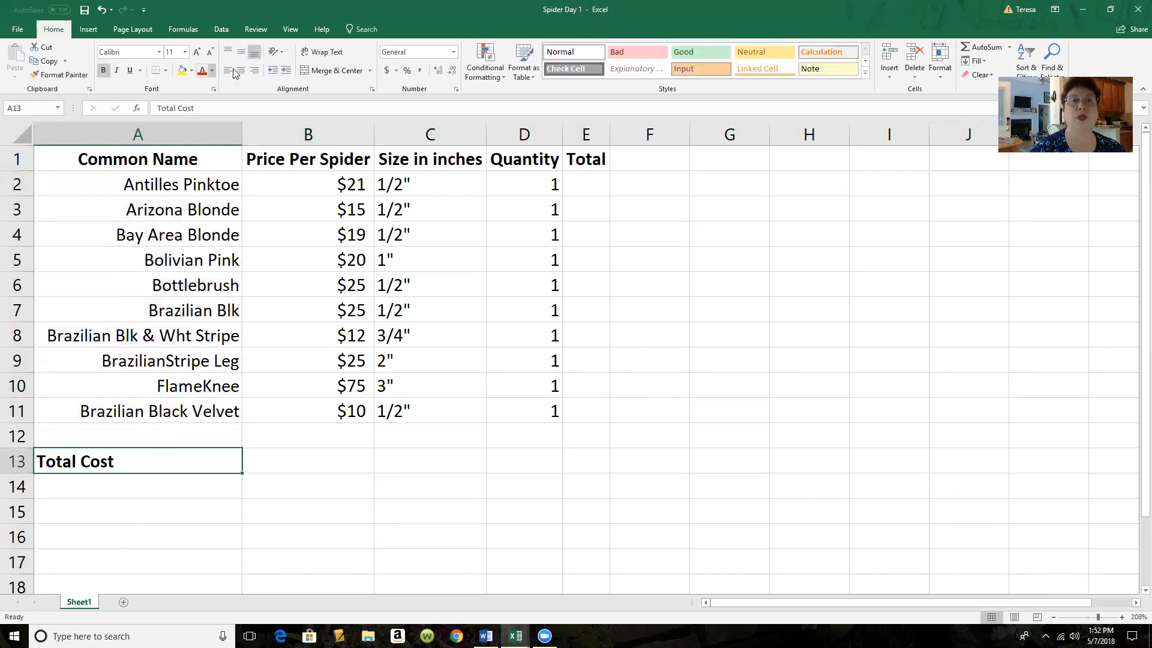
left_click(257, 71)
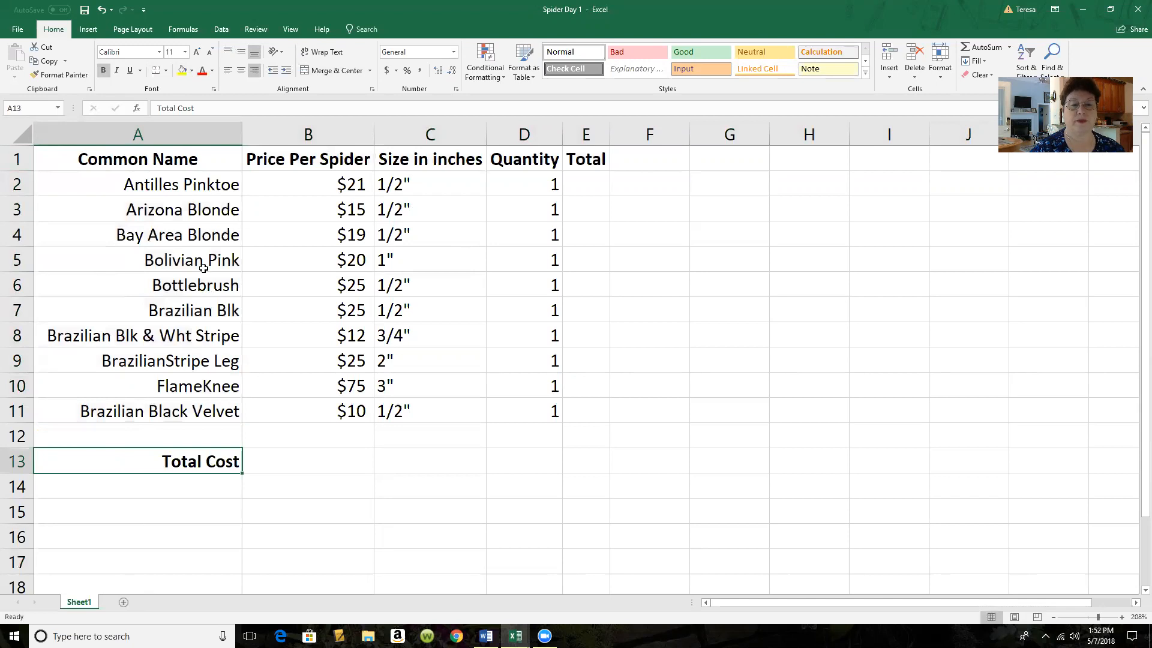
Add the label "Average Cost" in cell A14, aligned to the right
left_click(165, 485)
type("Average Cost")
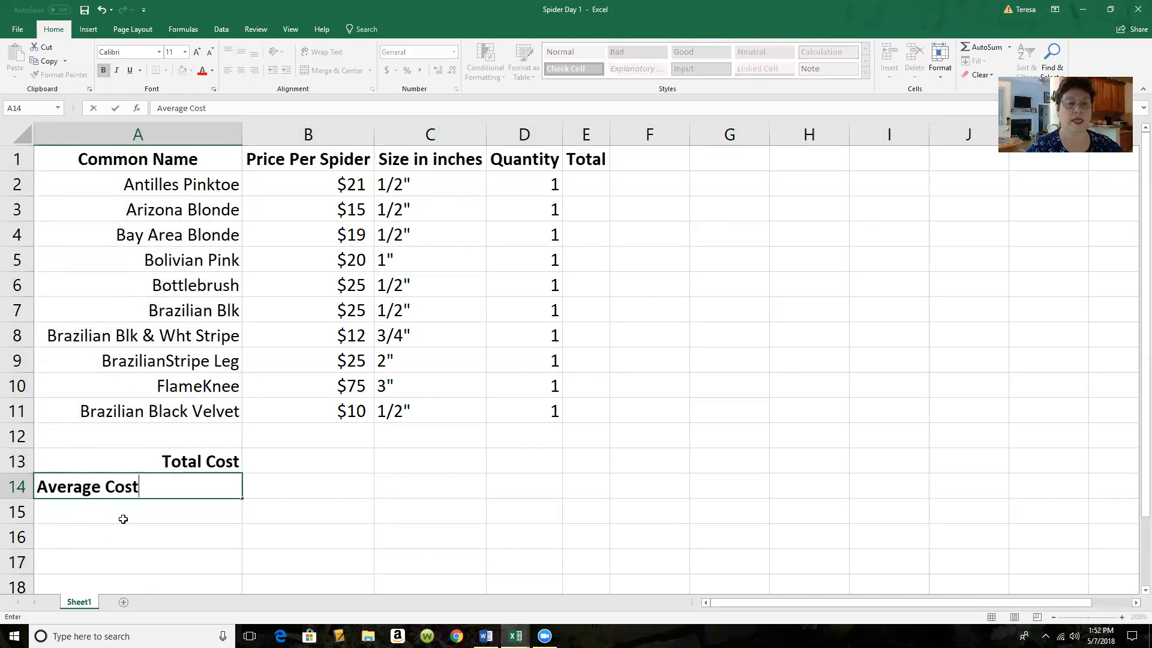
key("Return")
left_click(134, 489)
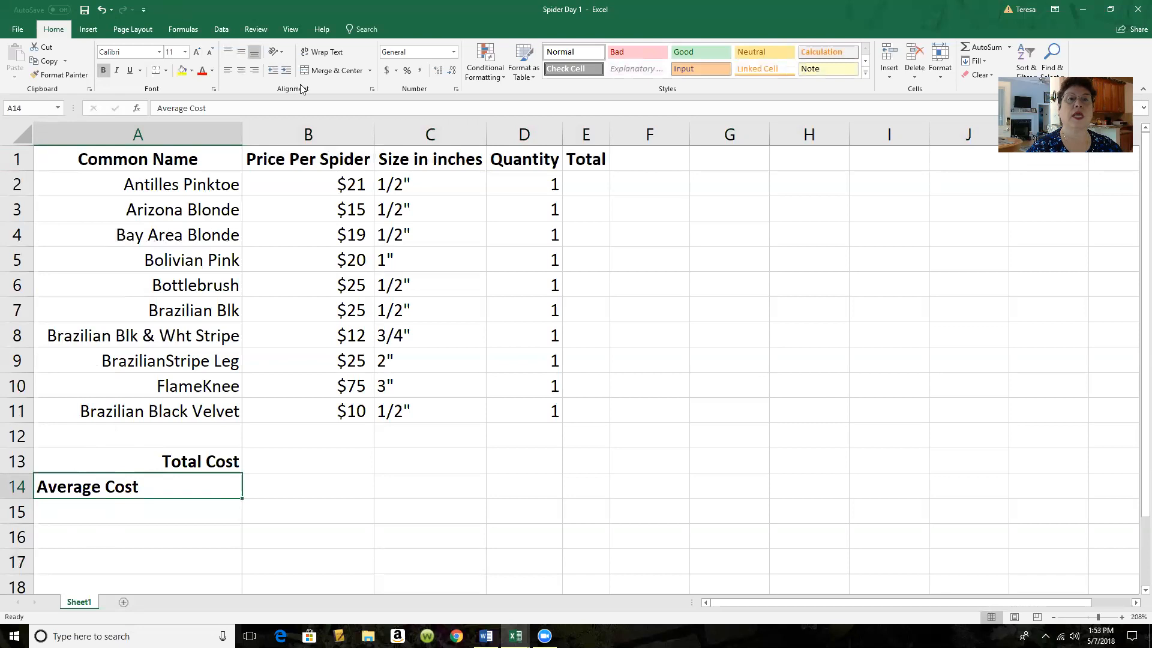
left_click(254, 70)
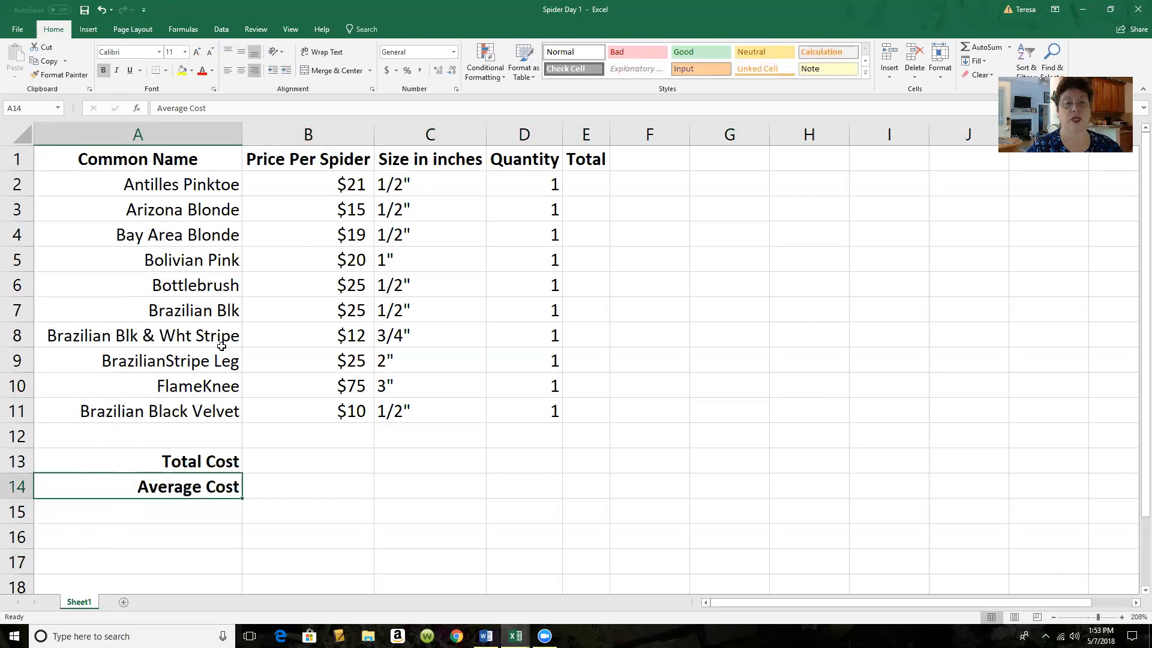
Enter "Average Size" in cell A15 and align the label right
left_click(160, 518)
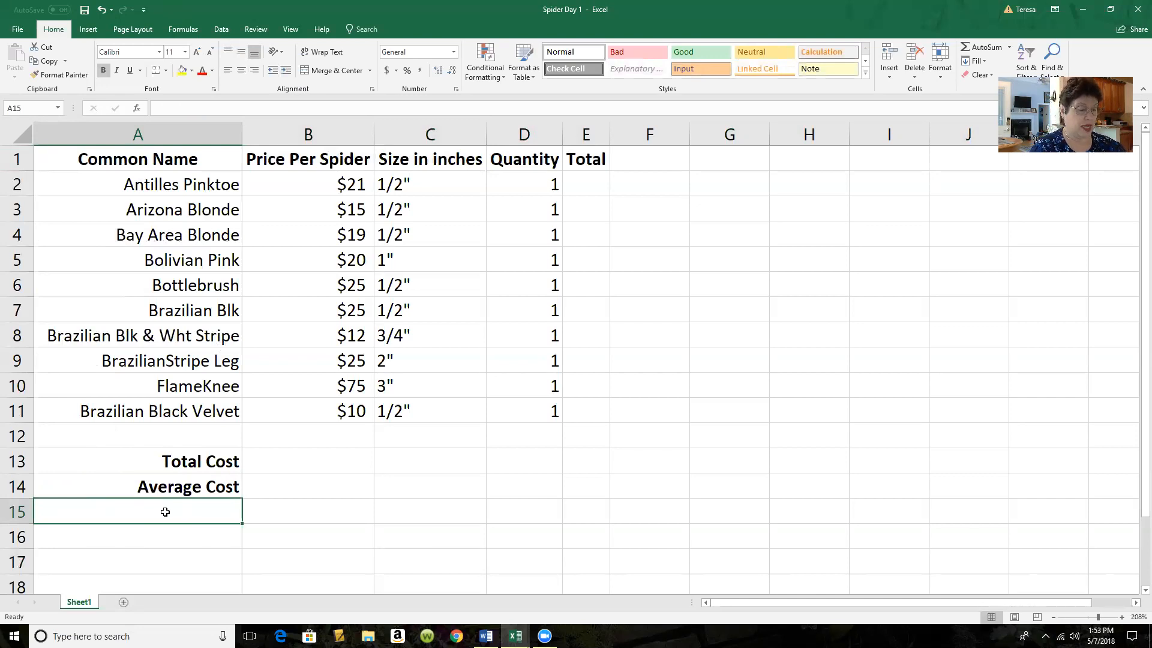
type("Average ")
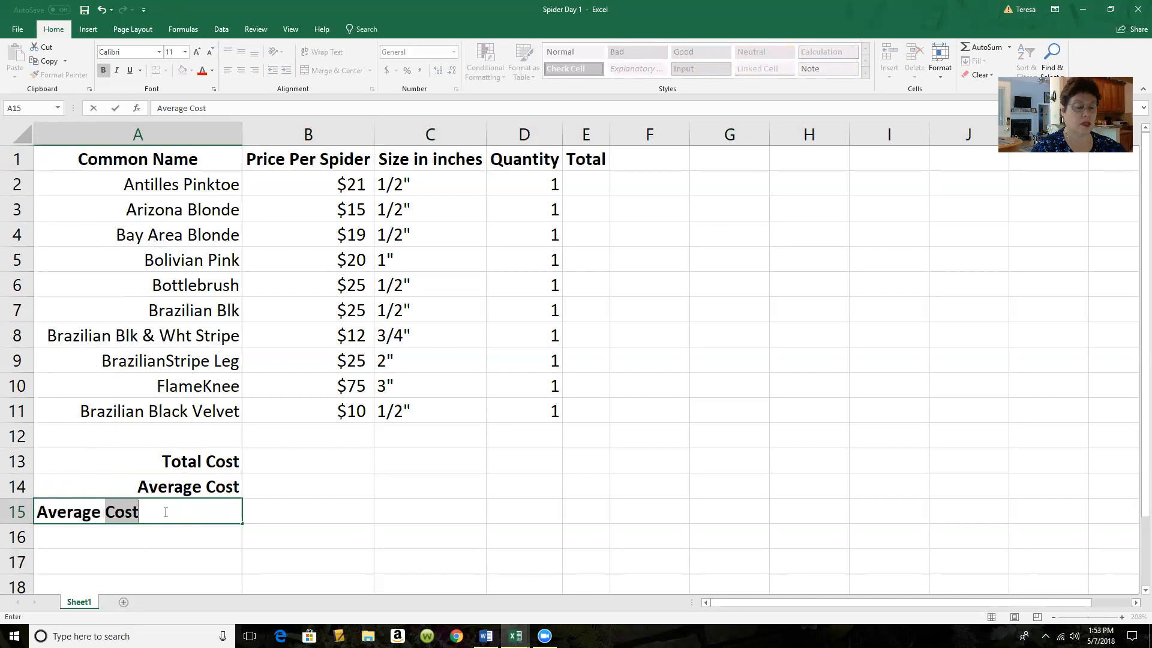
type("Size")
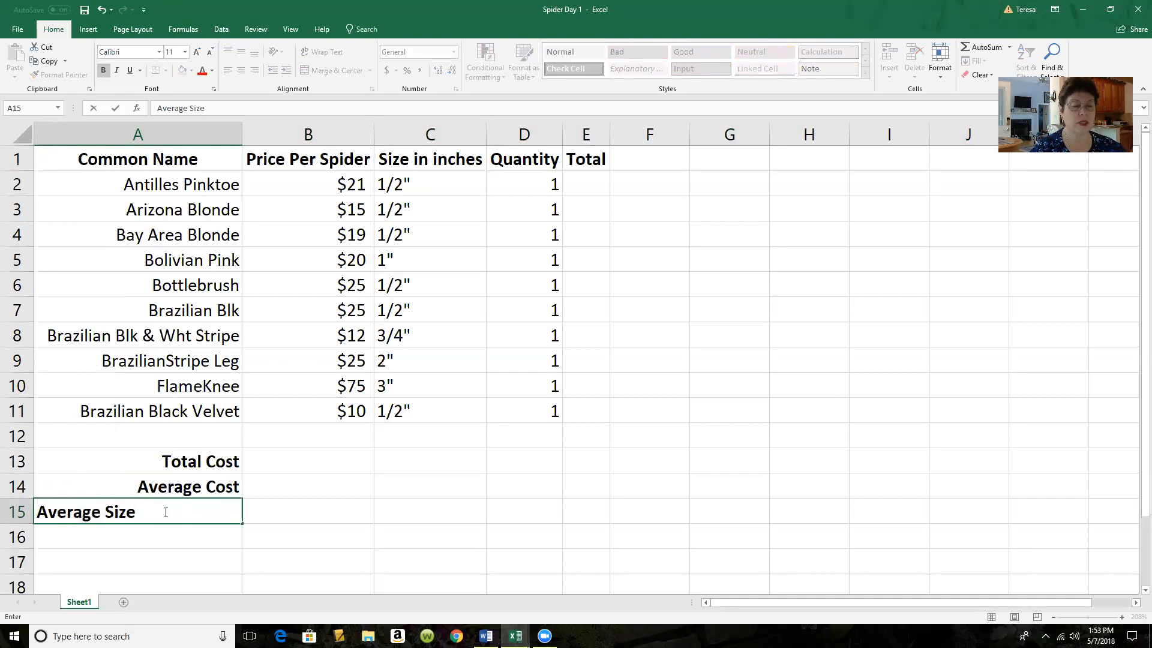
key("Return")
left_click(163, 509)
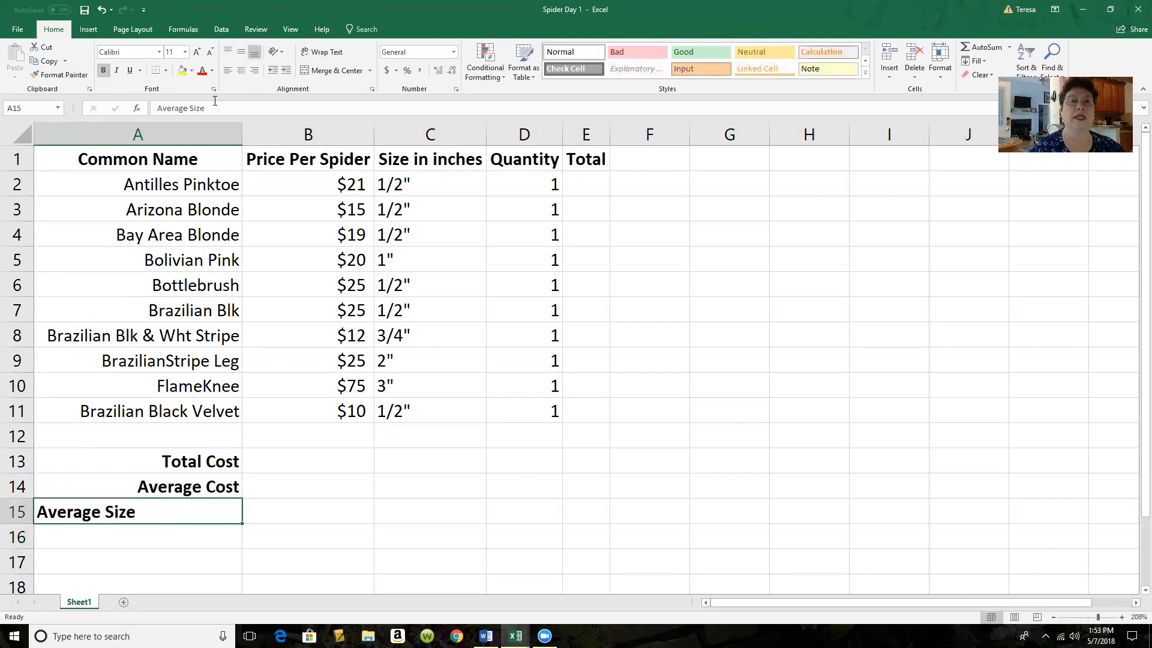
left_click(255, 70)
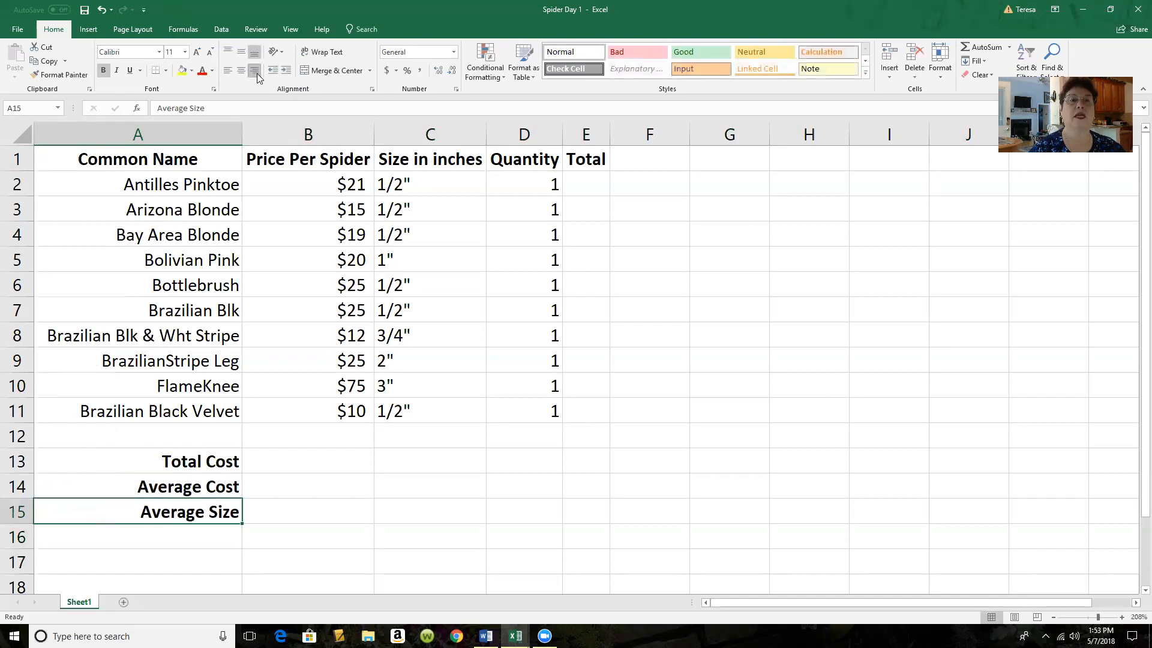
Enter the label "Total Number of Spiders" in cell A16 and right-align it
left_click(149, 538)
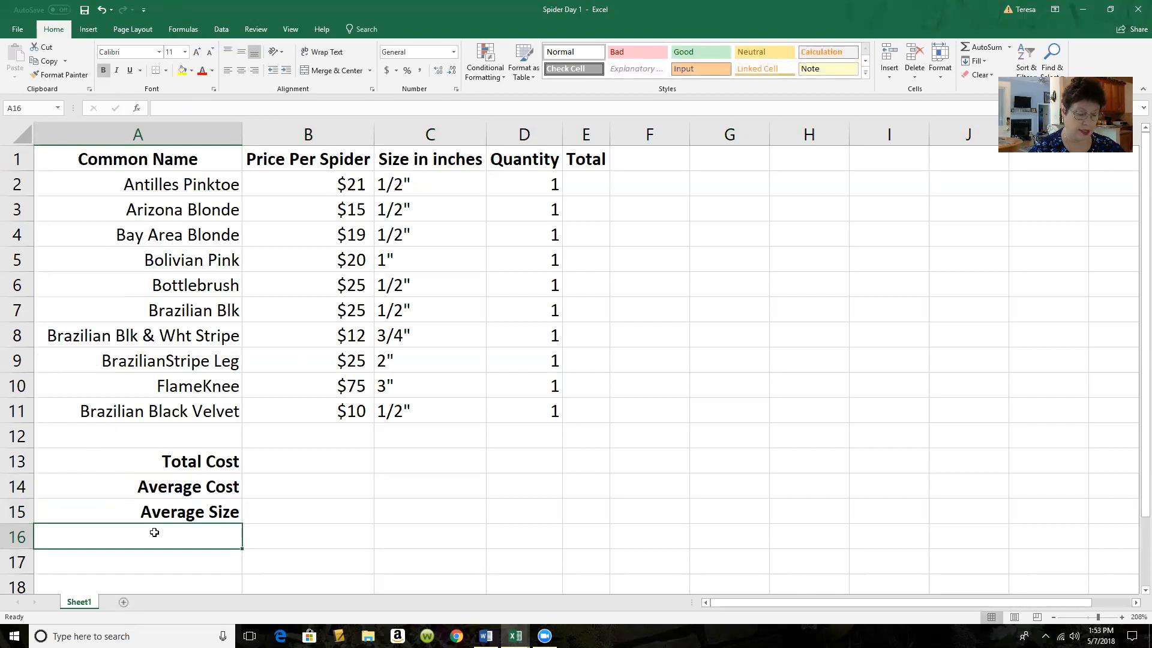
type("Total")
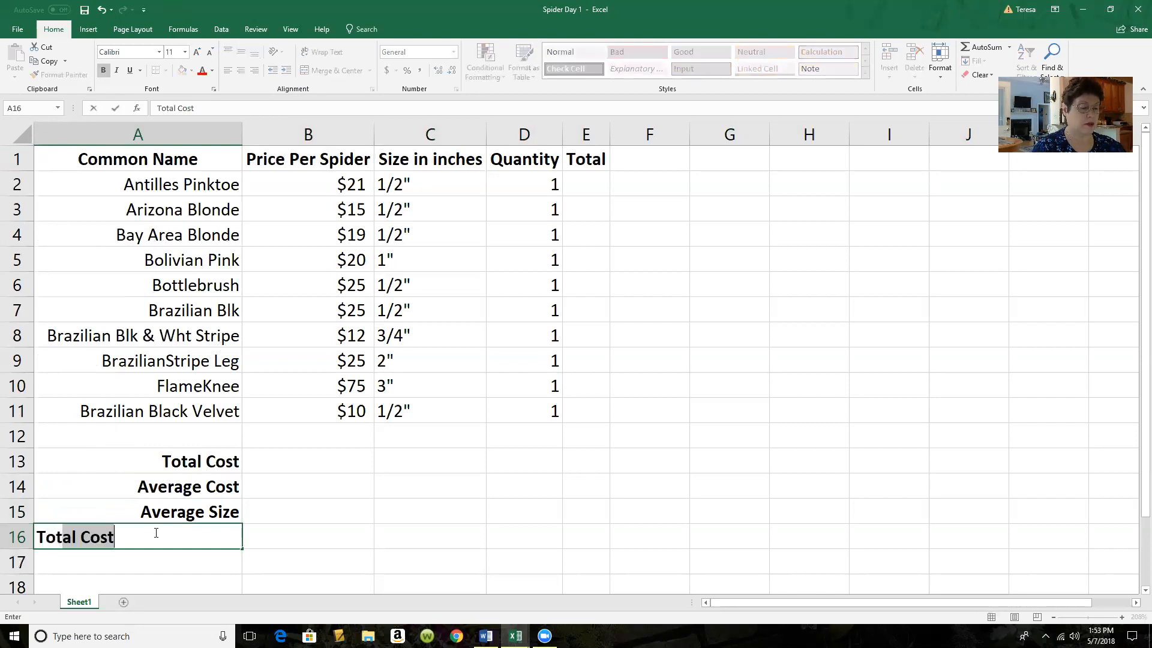
type("Number of Spiders")
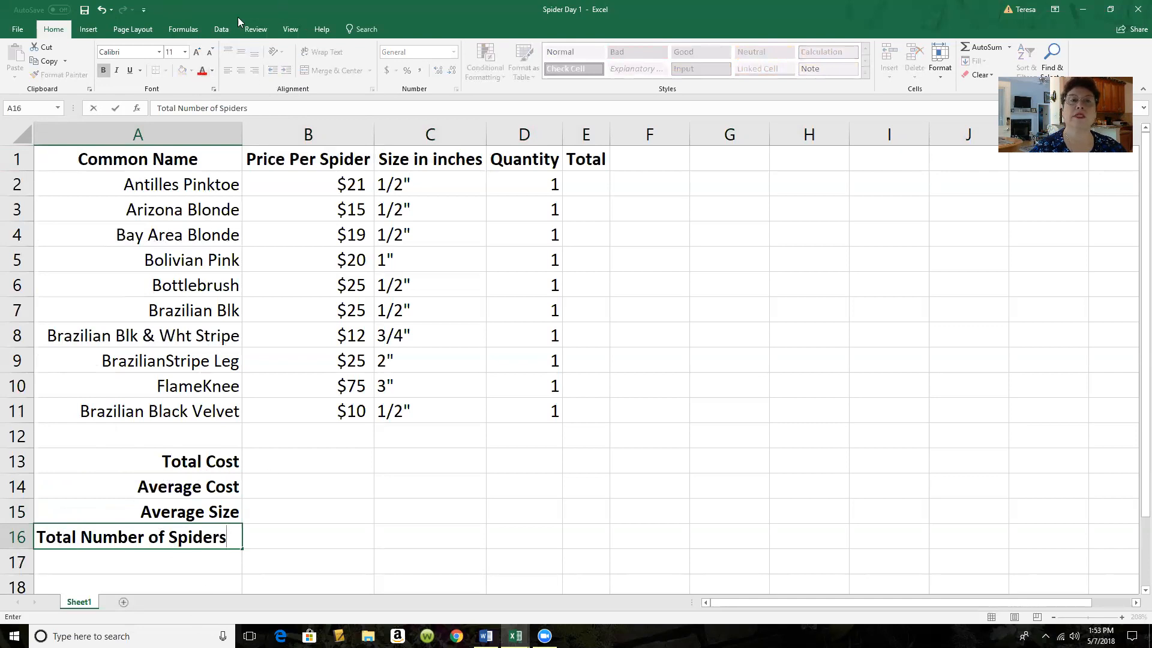
left_click(291, 556)
left_click(221, 536)
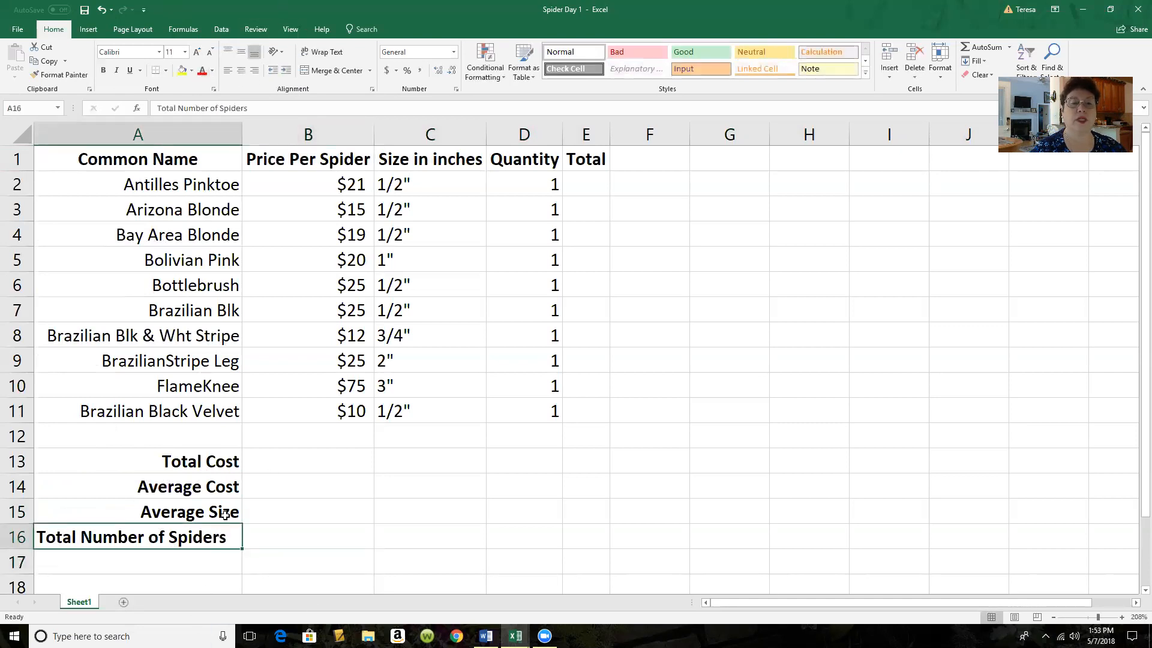
left_click(255, 70)
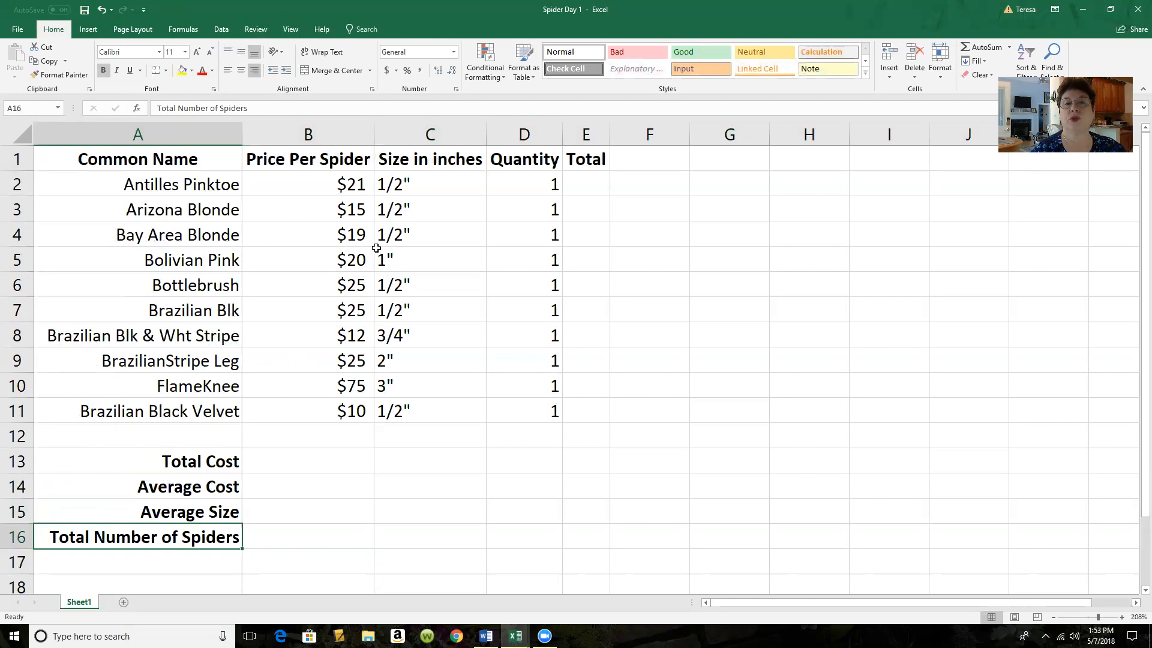
Calculate each spider's total as price times quantity, entering =B2*D2 in E2 and filling the formula down through E11
left_click(586, 183)
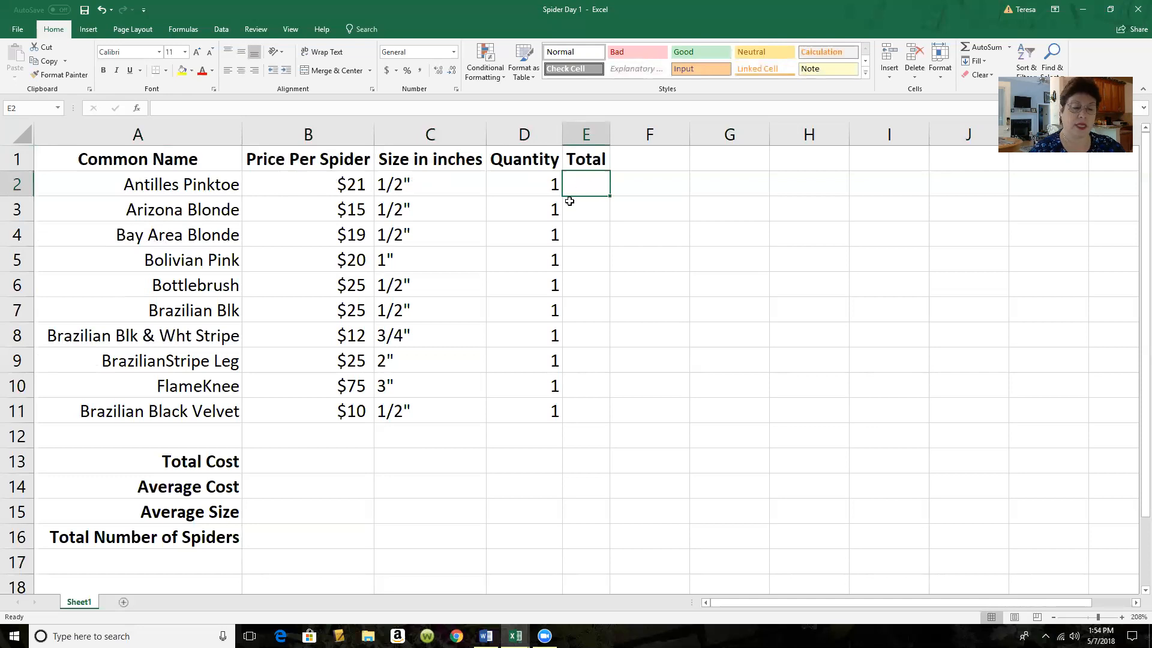
type("=")
left_click(334, 180)
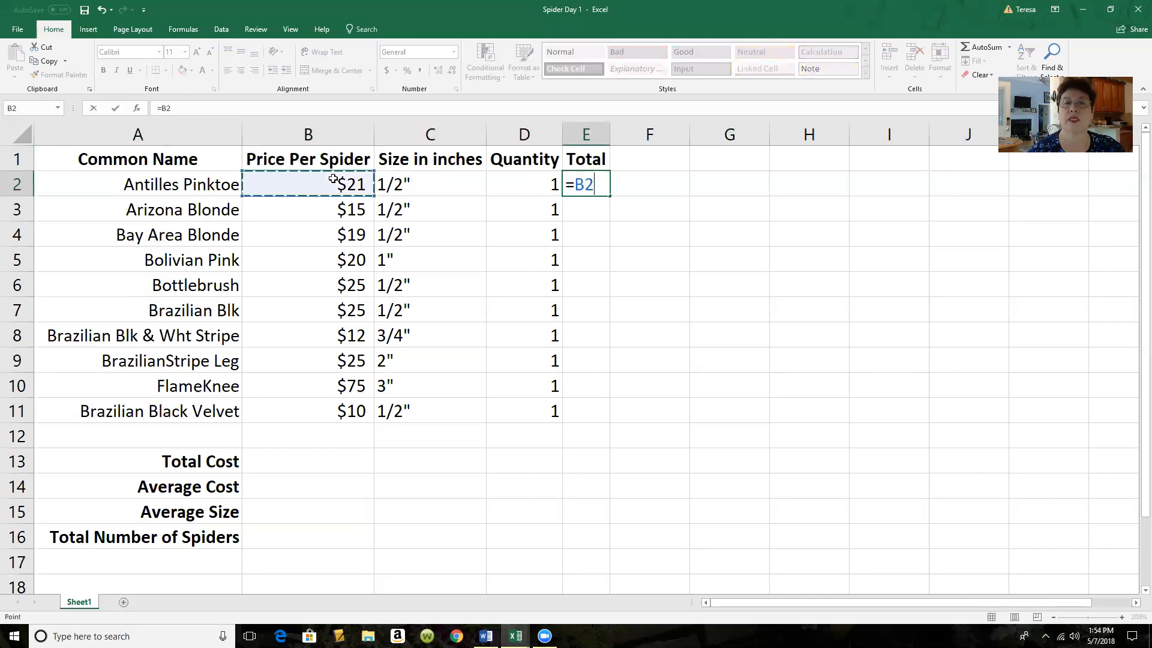
type("*")
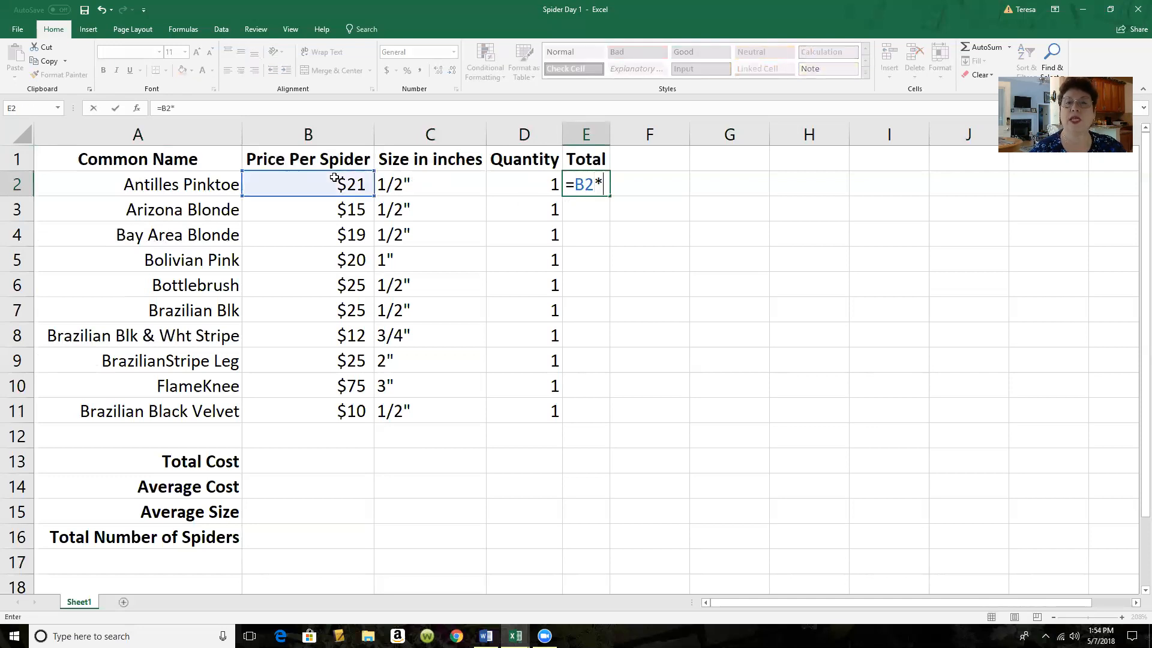
left_click(537, 179)
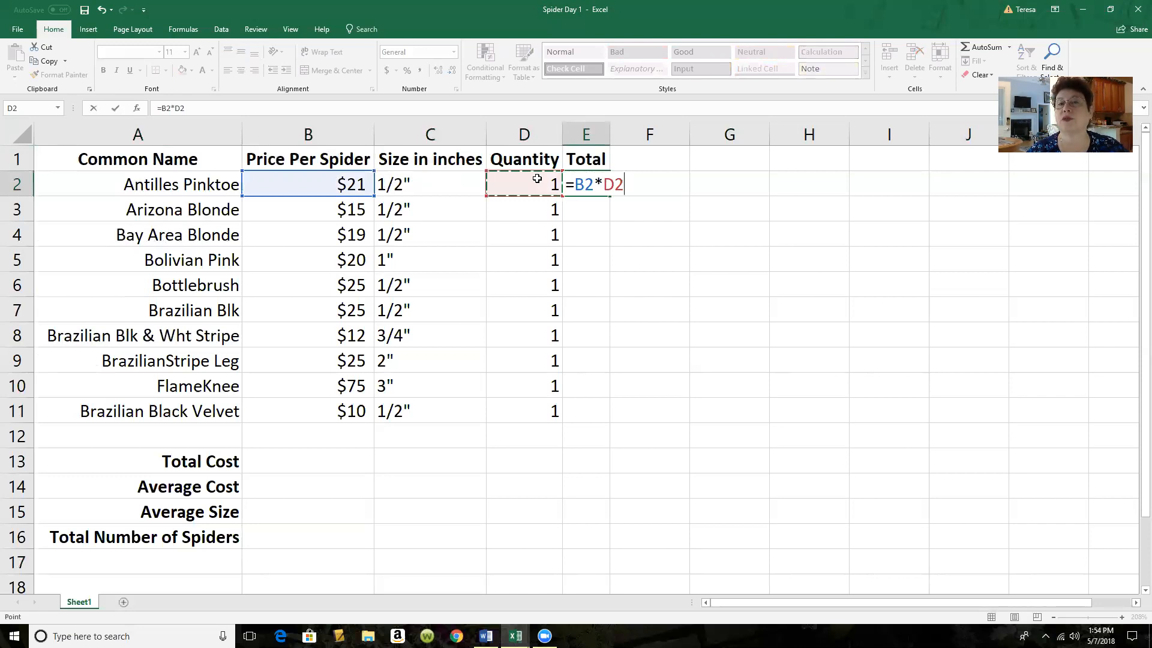
key("Return")
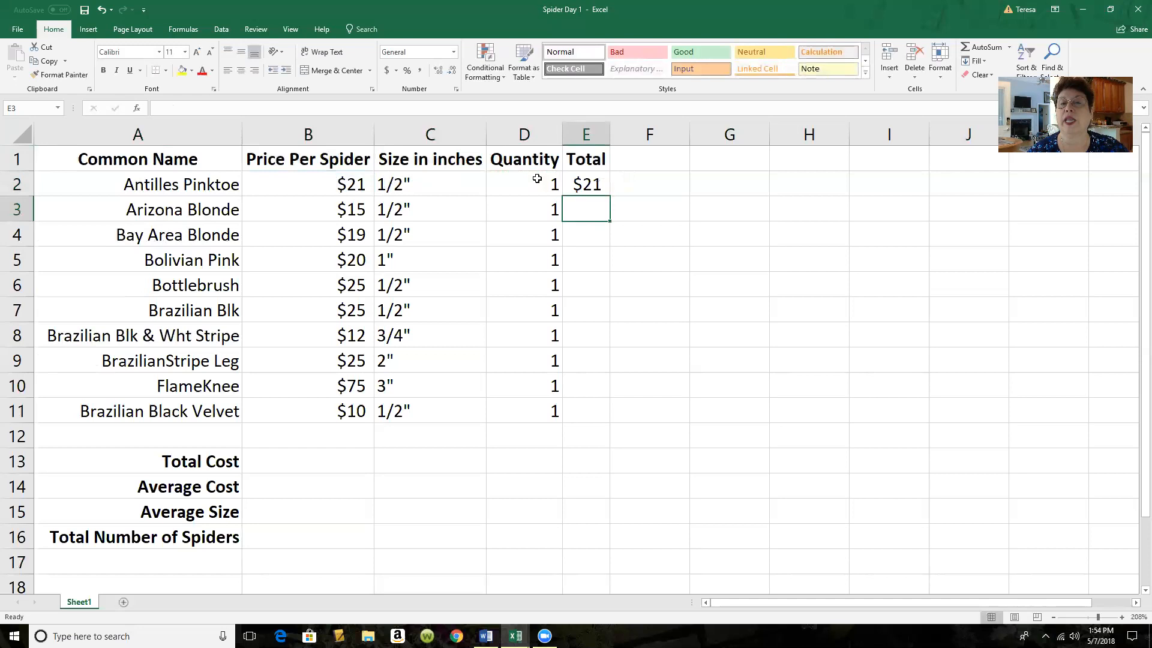
left_click(593, 180)
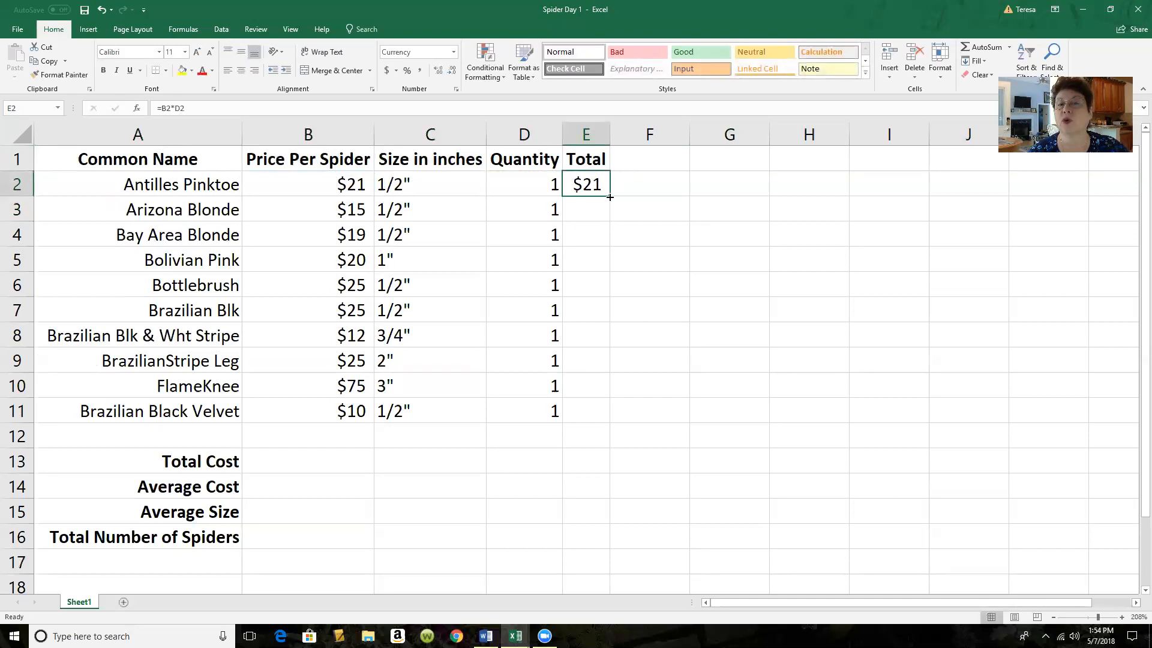
left_click_drag(609, 197, 582, 412)
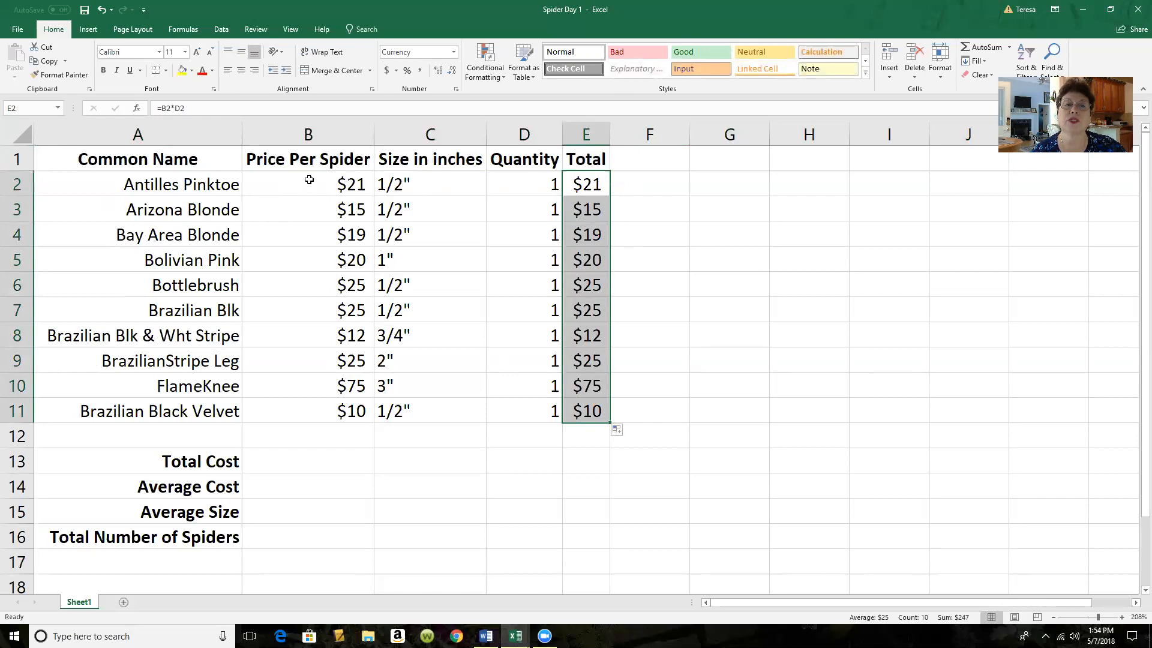
Show the spider prices in B2:B11 with two decimal places
left_click_drag(309, 180, 317, 401)
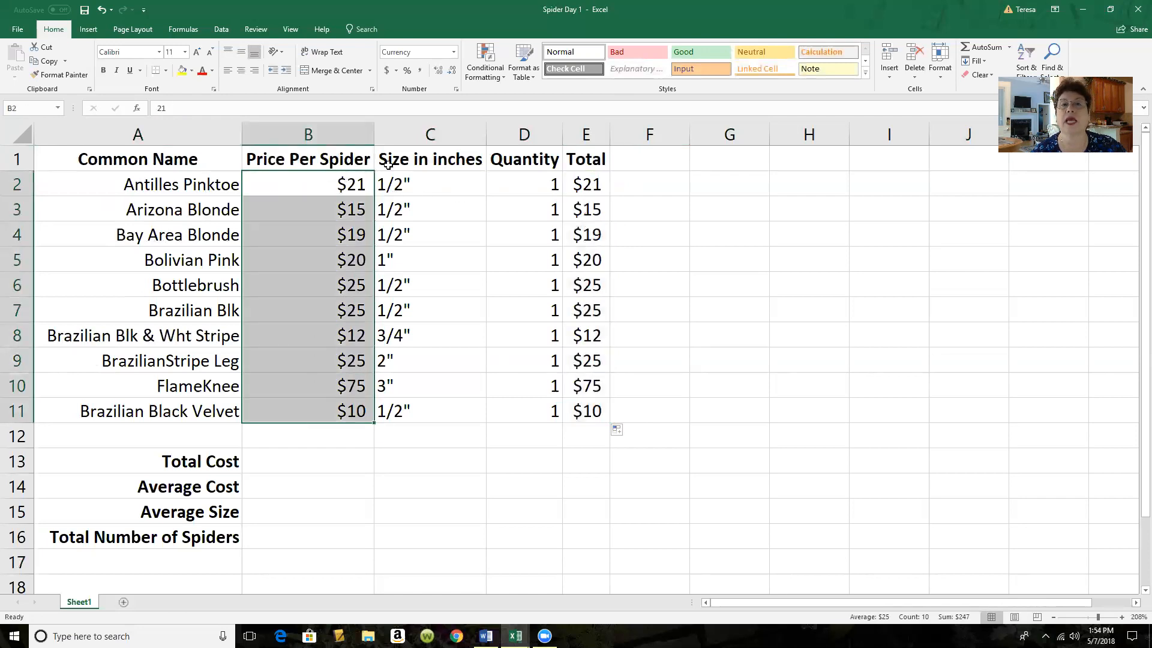
left_click(439, 72)
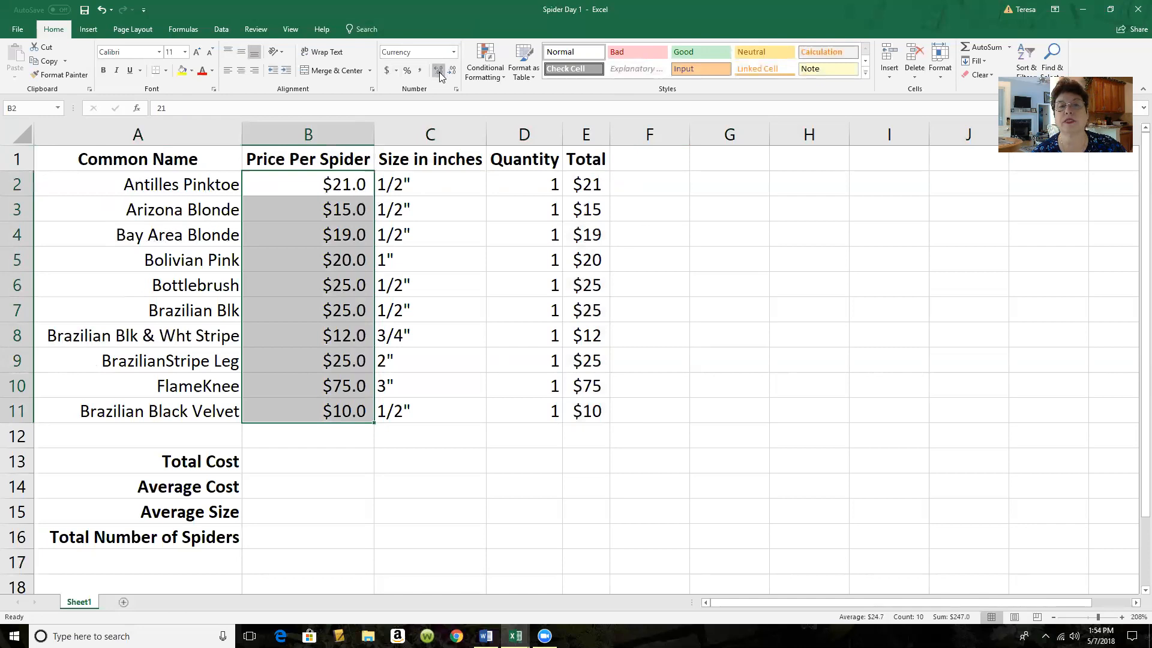
left_click(440, 72)
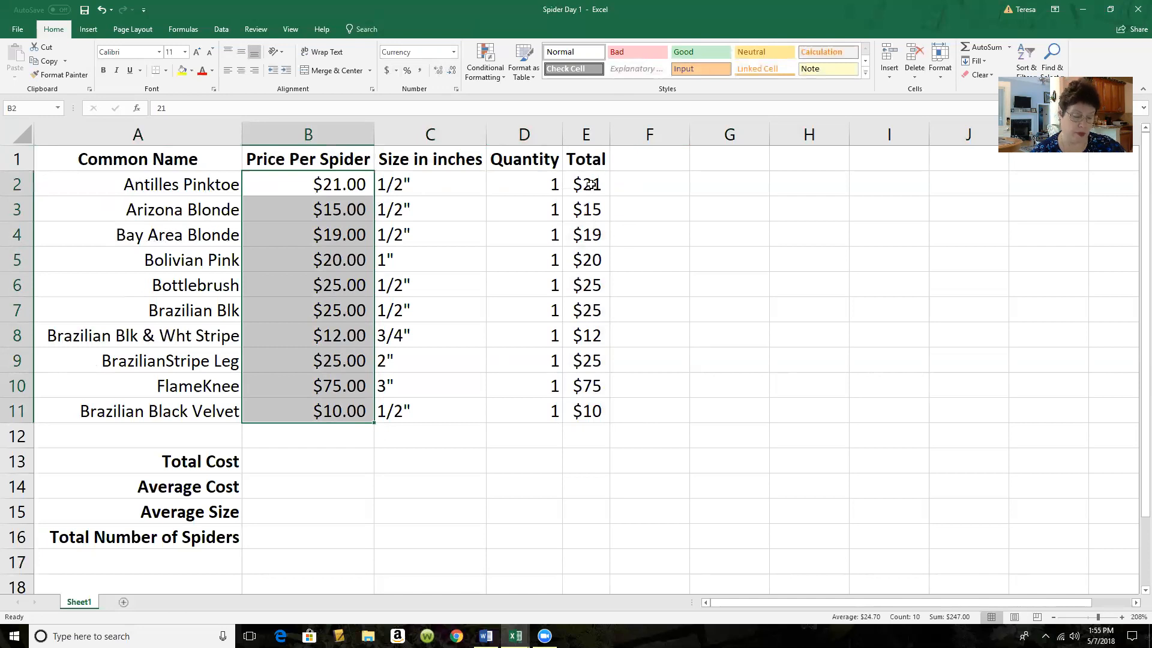
Show the row totals in E2:E11 with two decimal places
left_click(295, 462)
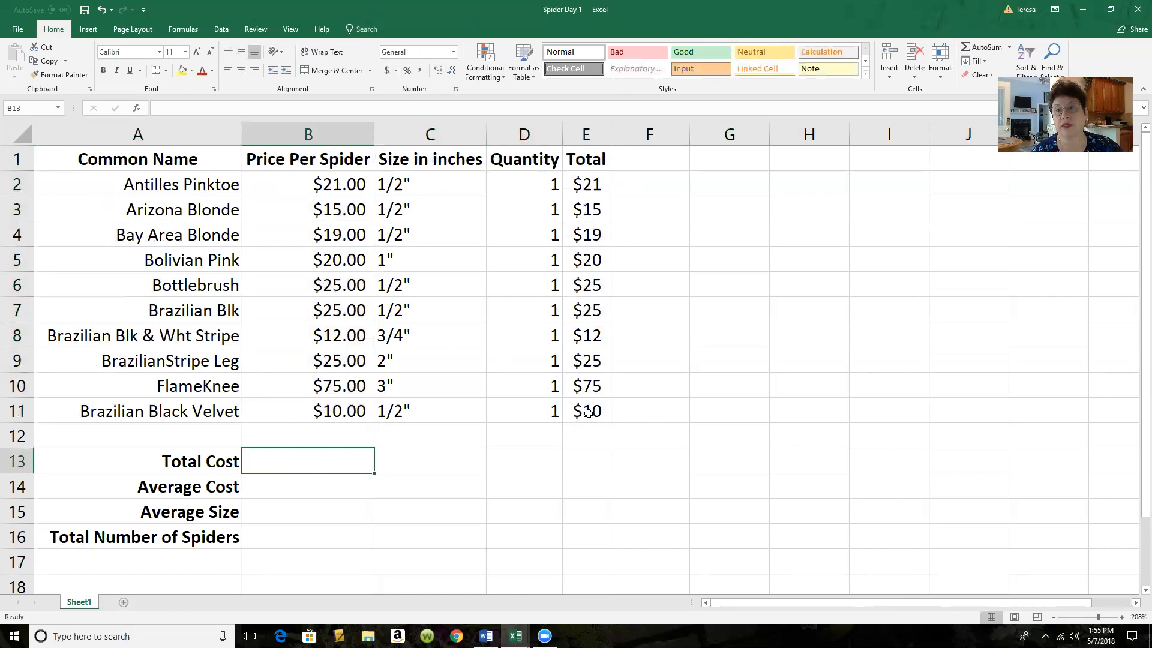
left_click_drag(590, 182, 586, 406)
left_click(437, 71)
left_click(437, 71)
Try out the formula =SUM(E2:E11) in B13 and clear the cell again
left_click(313, 458)
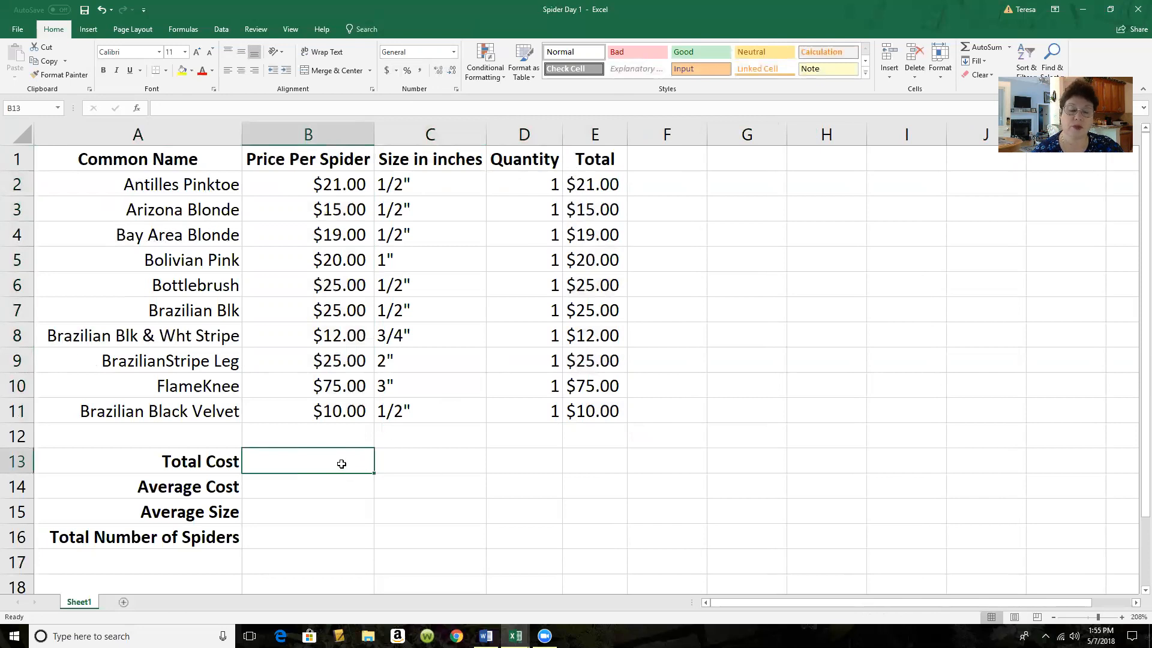
type("=")
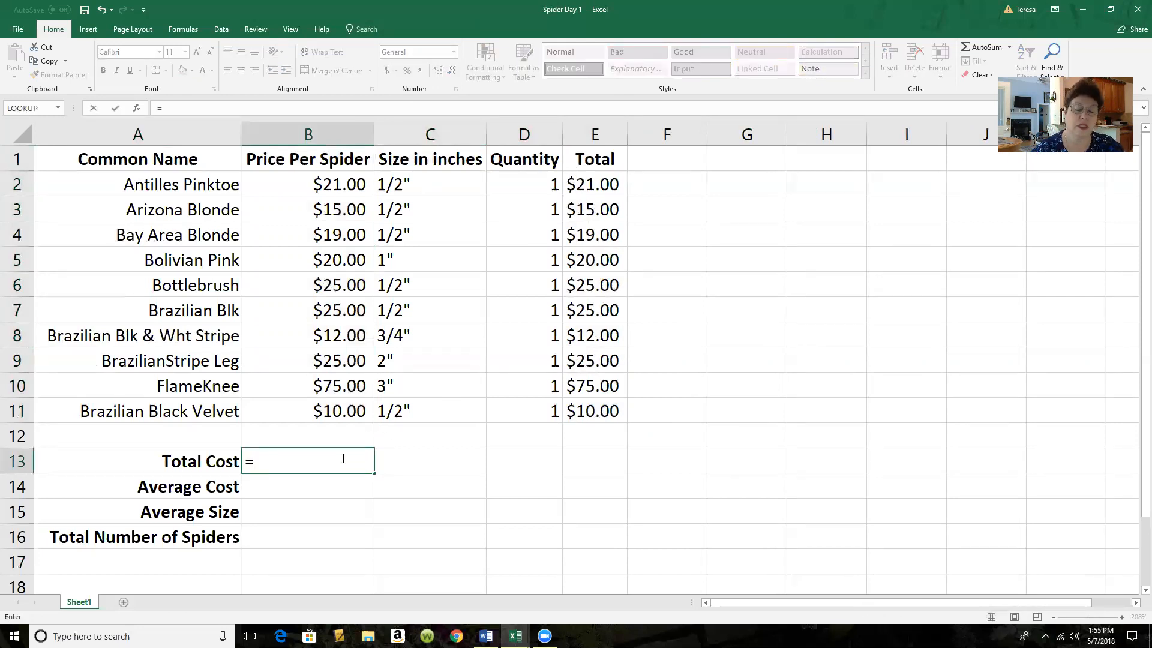
type("SUM(")
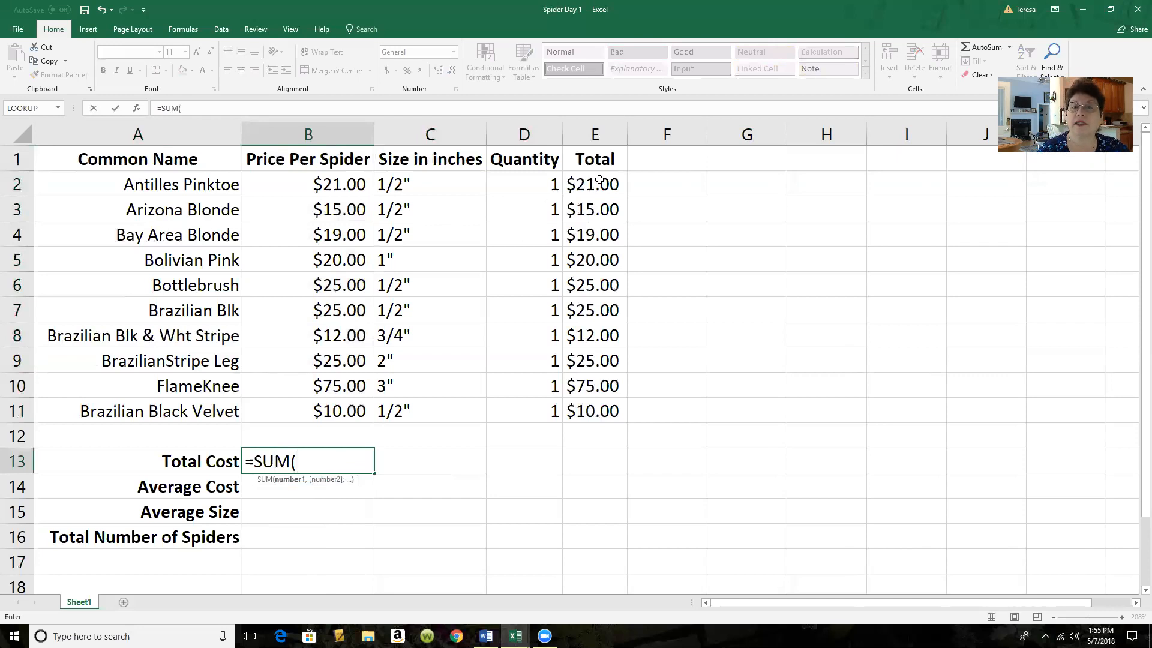
left_click_drag(596, 182, 590, 405)
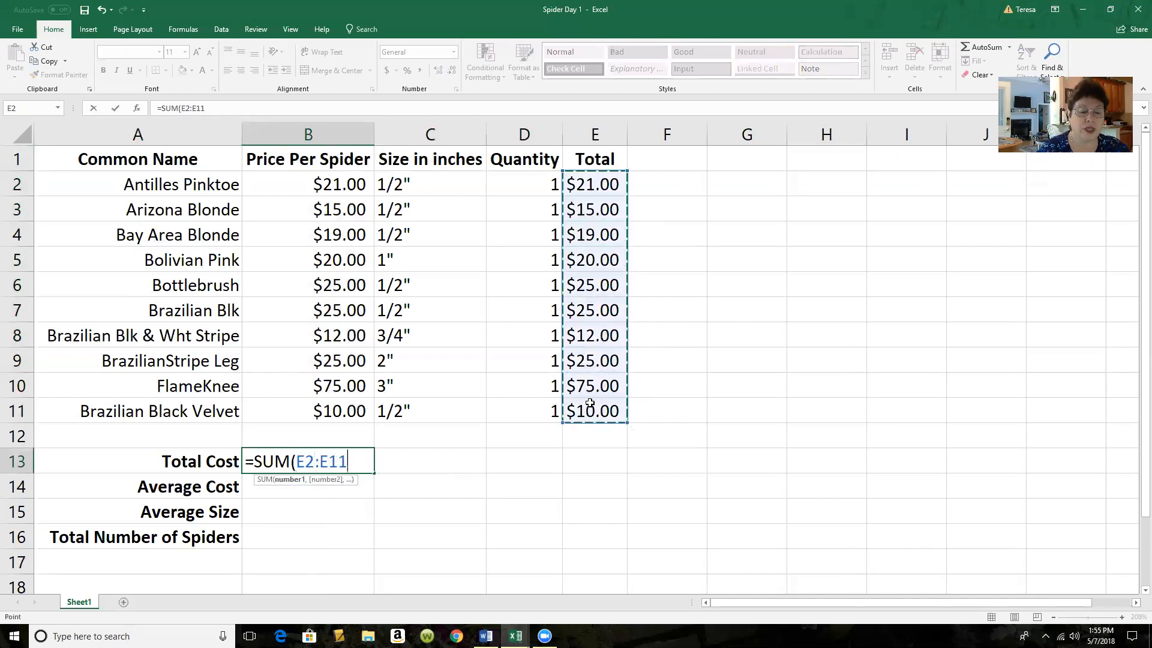
key("Return")
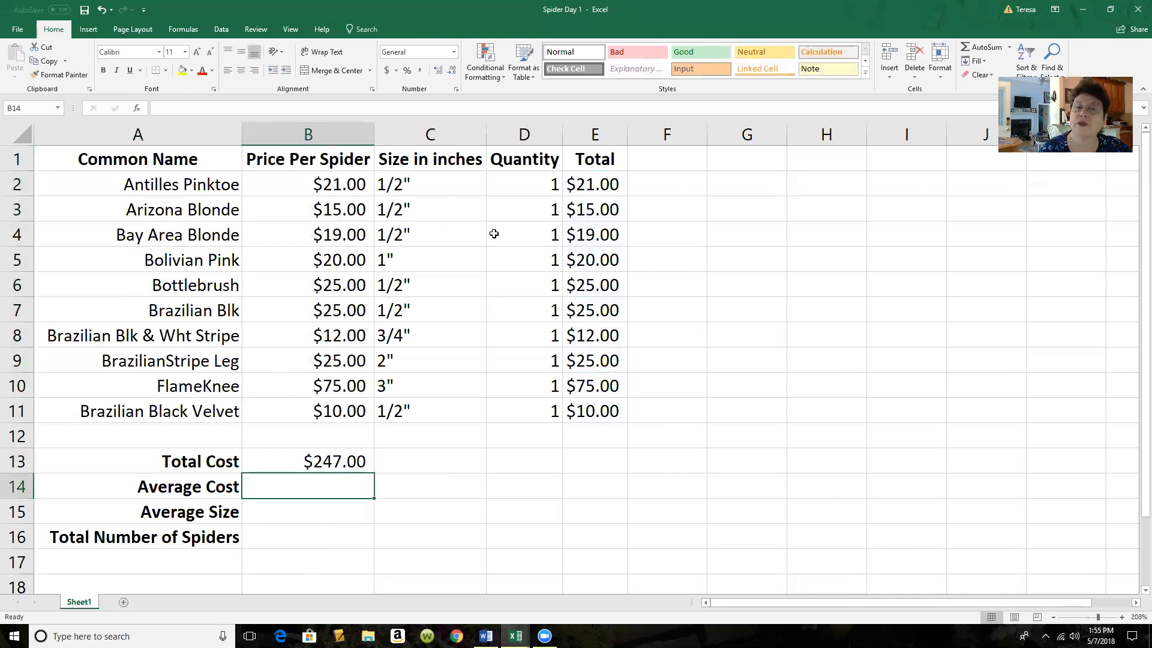
left_click(324, 461)
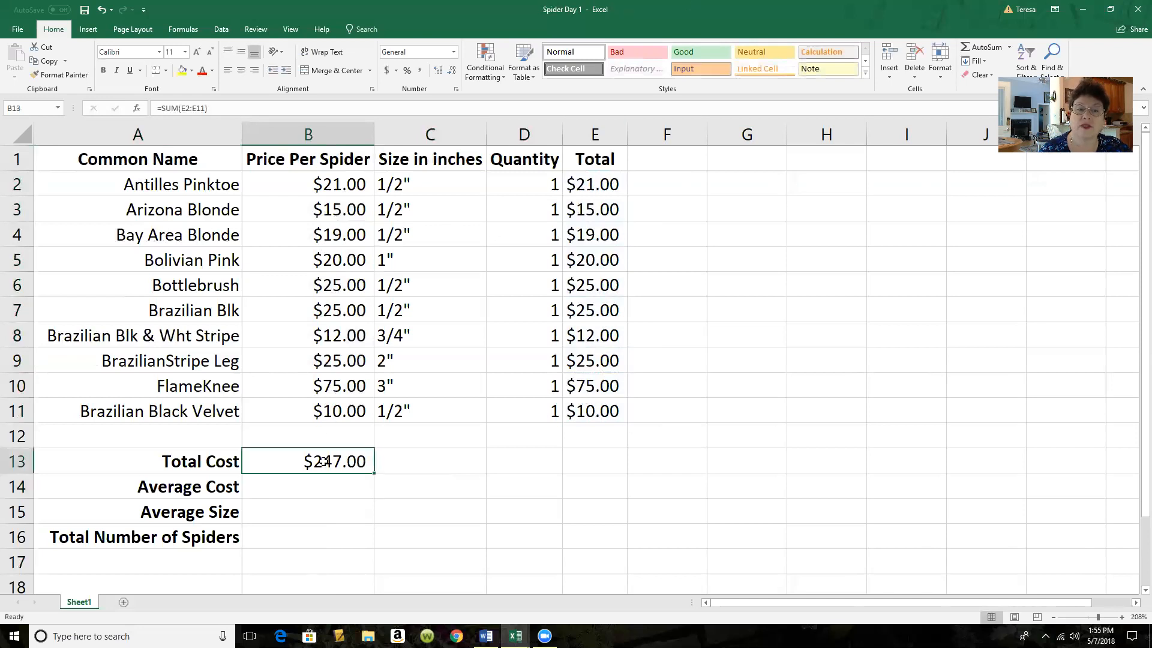
key("Delete")
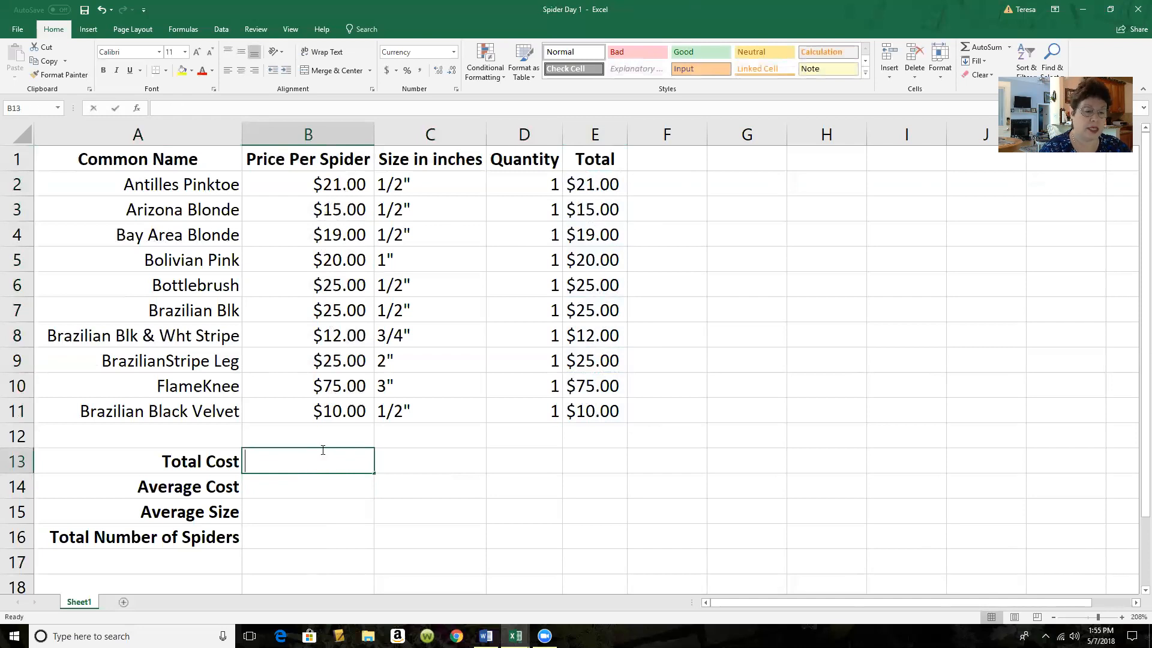
Calculate the Total Cost in B13 by summing the row totals with =SUM(E2:E11)
type("=SUM")
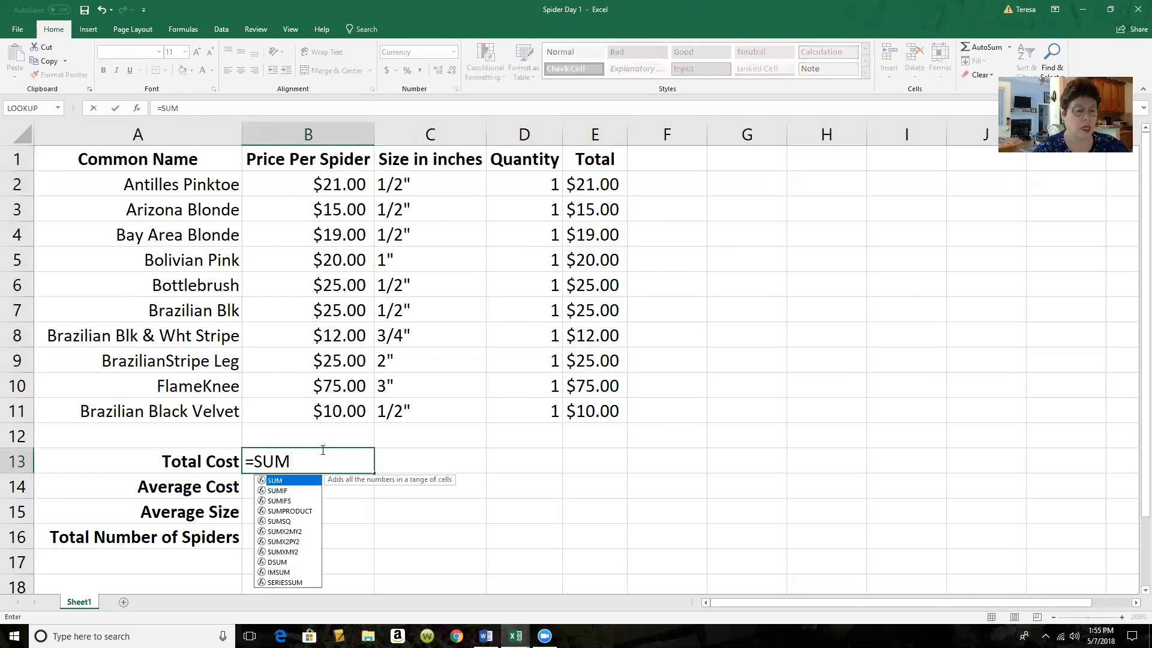
type("(")
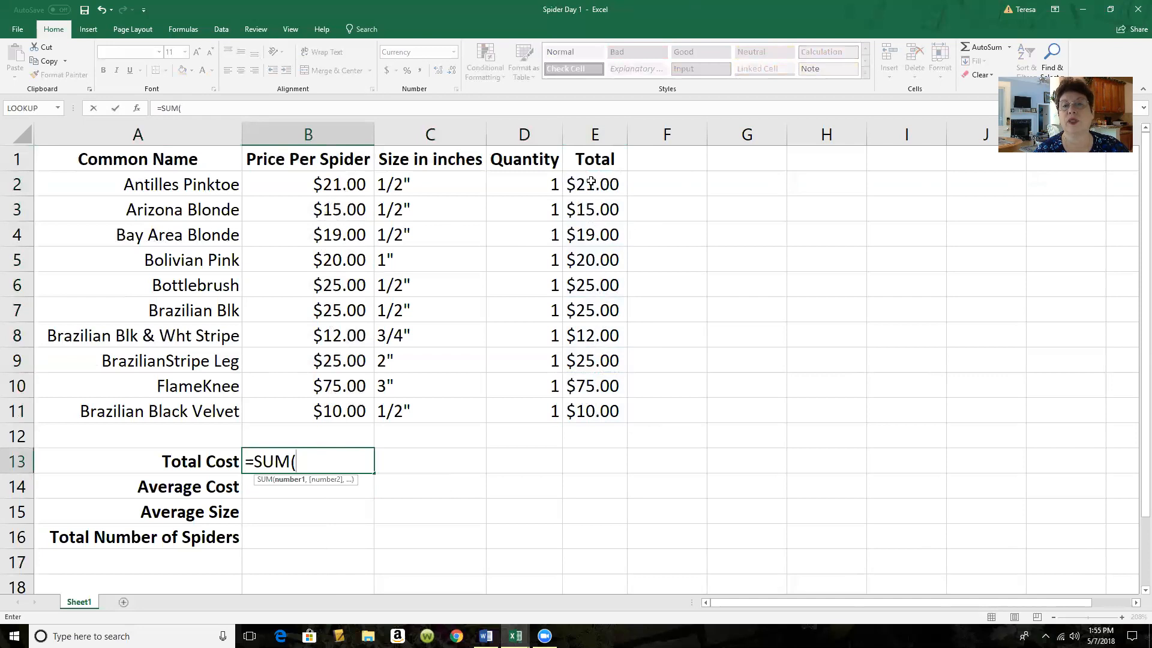
left_click_drag(593, 179, 600, 409)
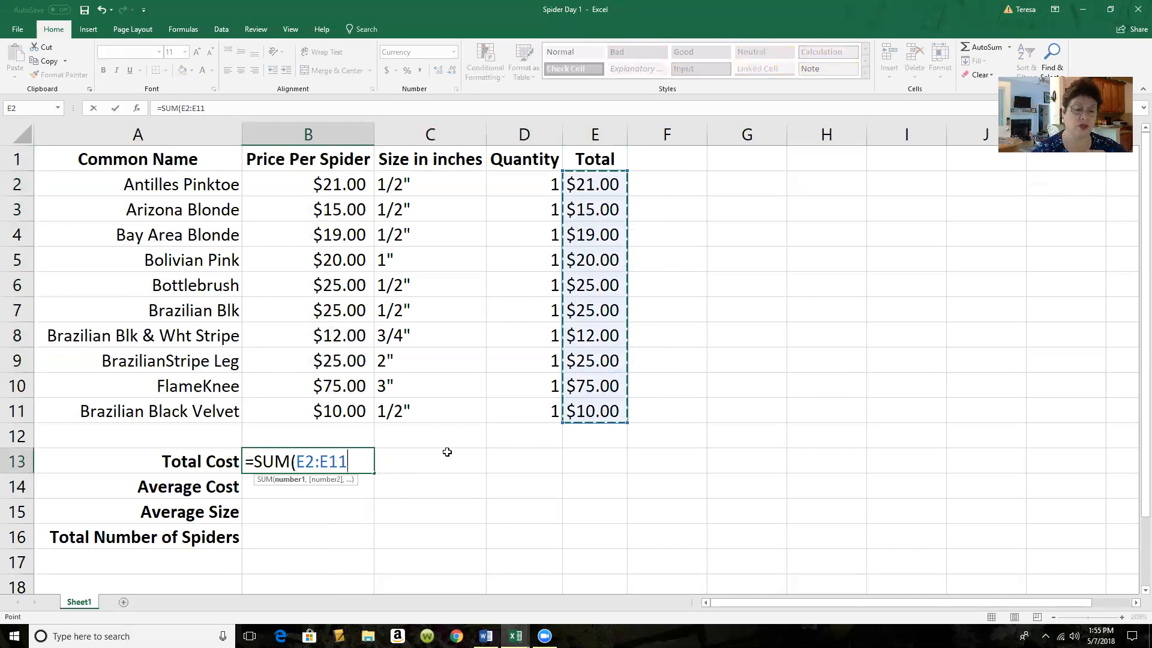
key("Return")
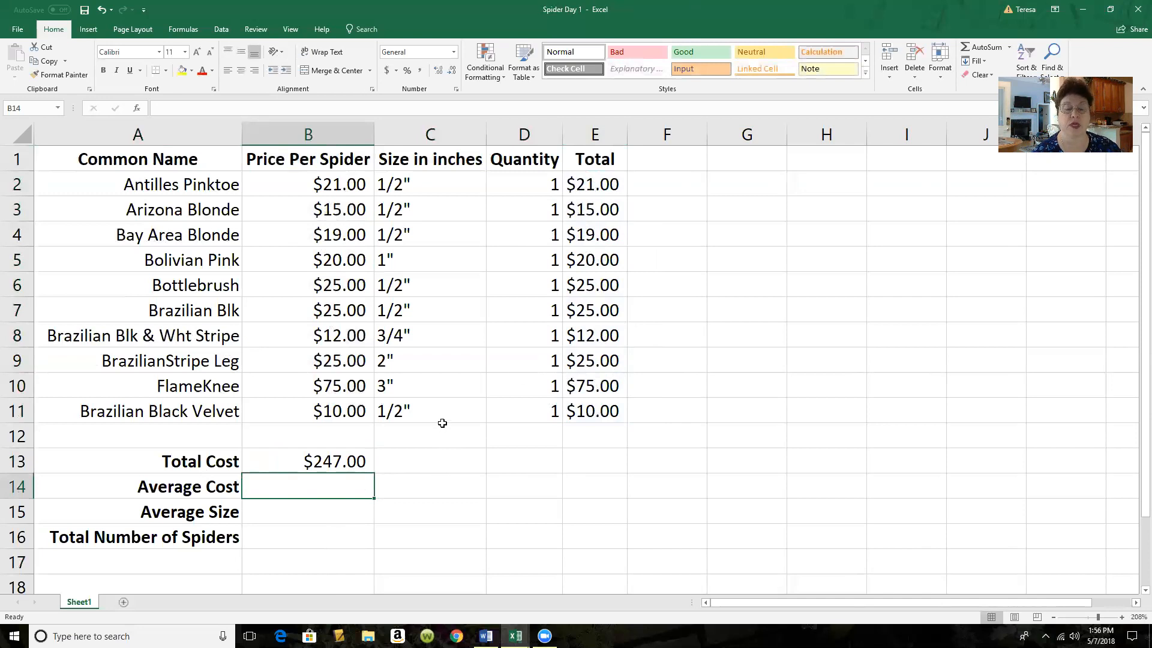
Calculate the Average Cost in B14 from the row totals with =AVERAGE(E2:E11)
type("=A")
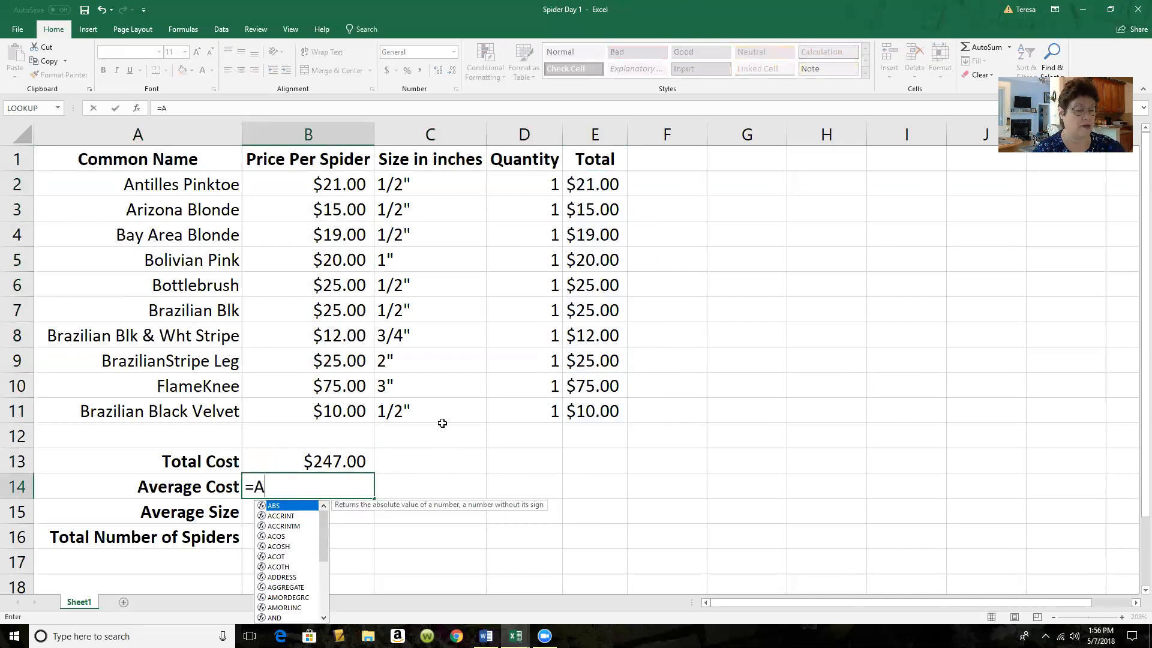
type("VERAGE(")
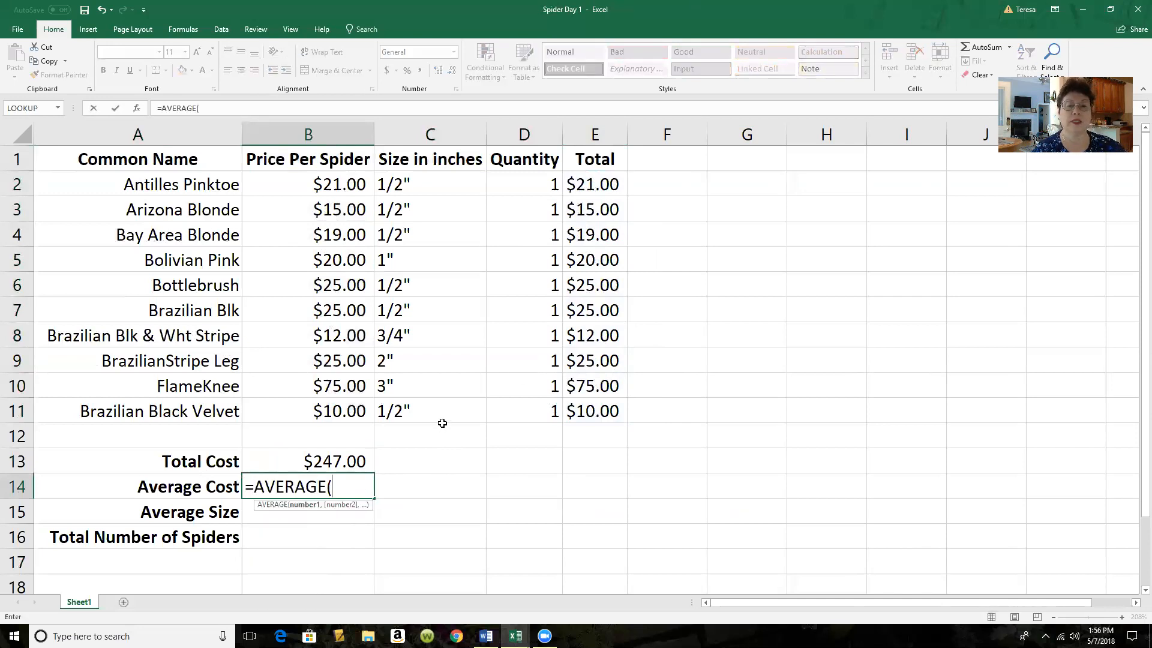
left_click_drag(600, 181, 593, 405)
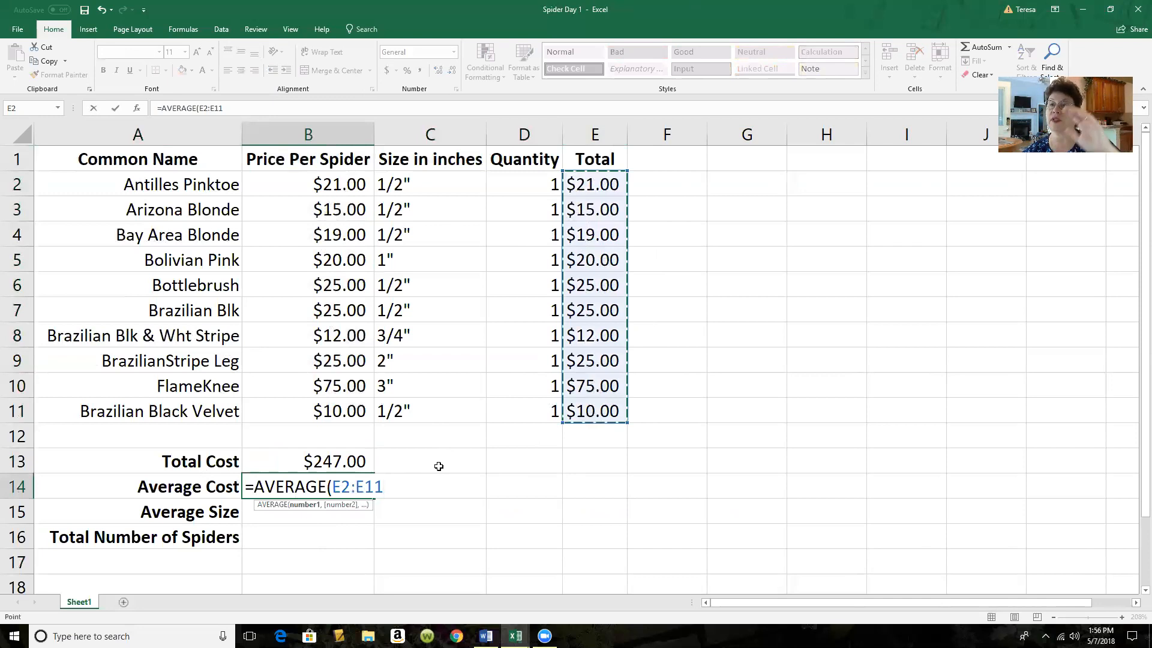
key("Return")
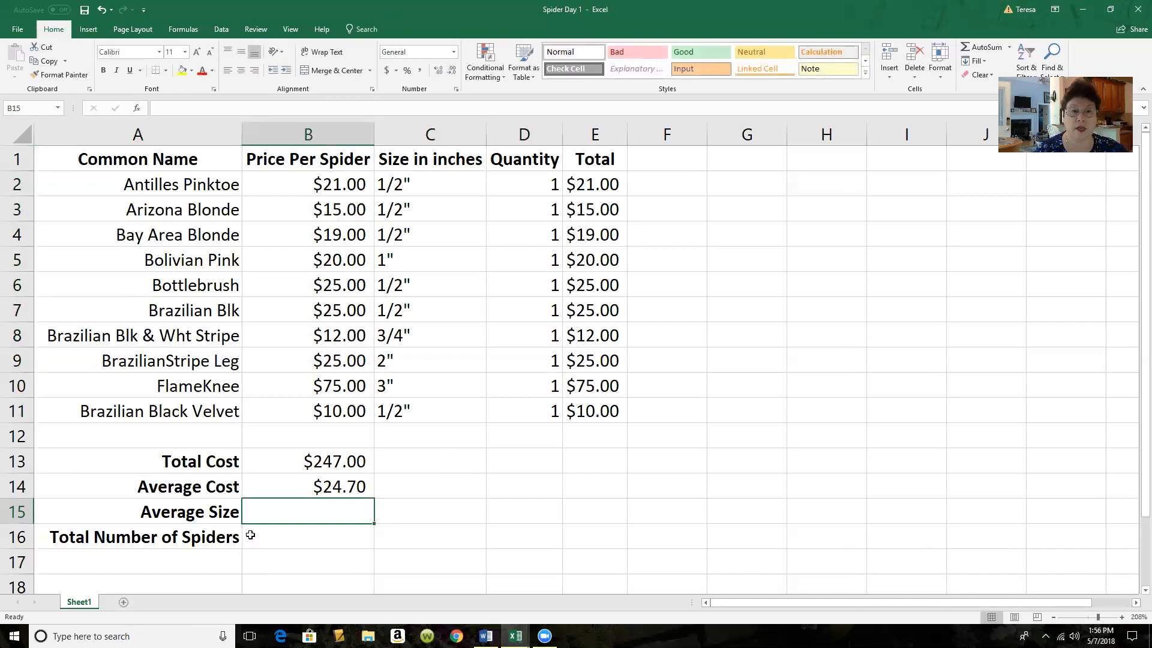
Replace the text sizes in C2:C11 with the numbers .5, .5, .5, 1, .5, .5, .75, 2, 3 and .5
left_click(453, 516)
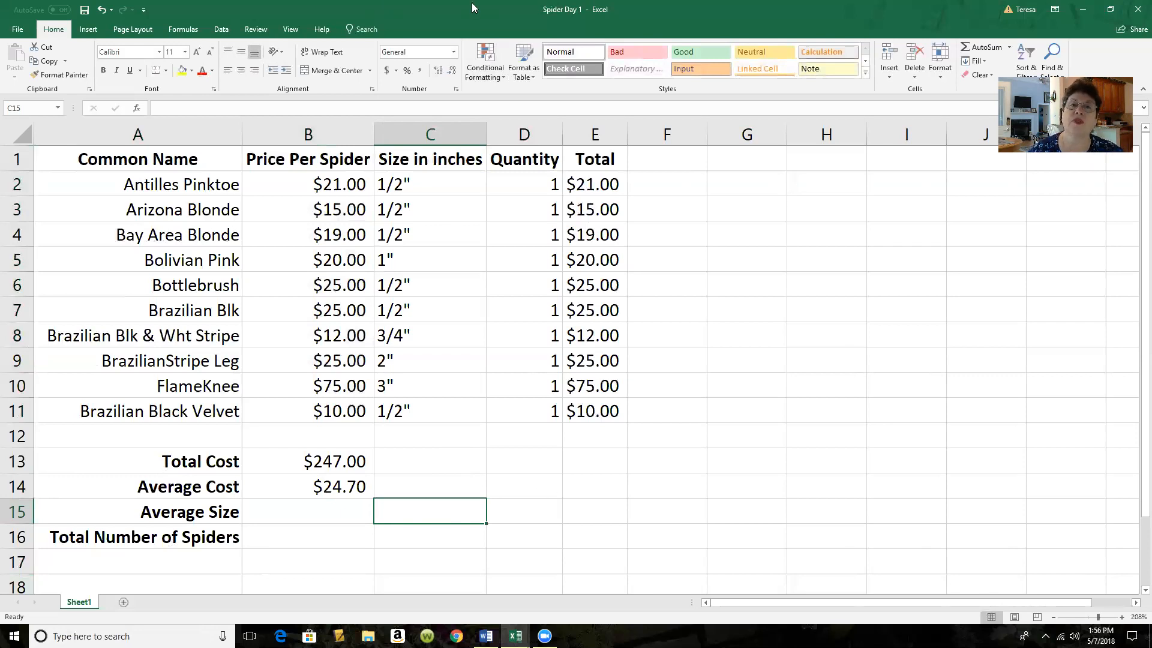
left_click_drag(436, 184, 459, 412)
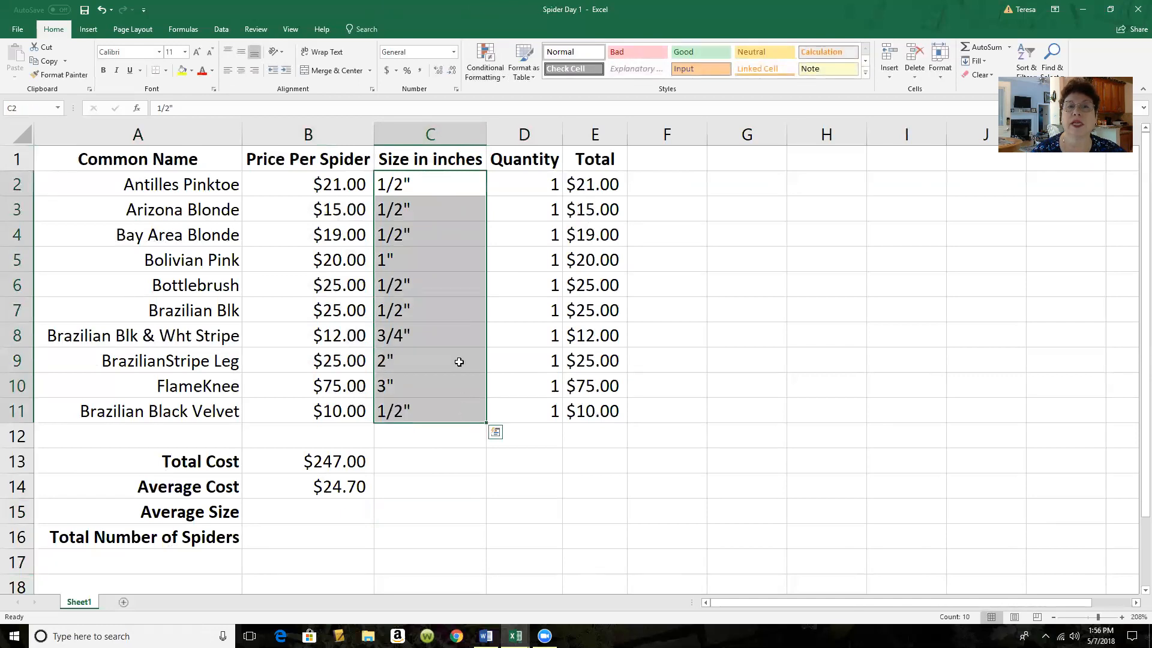
left_click(443, 282)
left_click(441, 184)
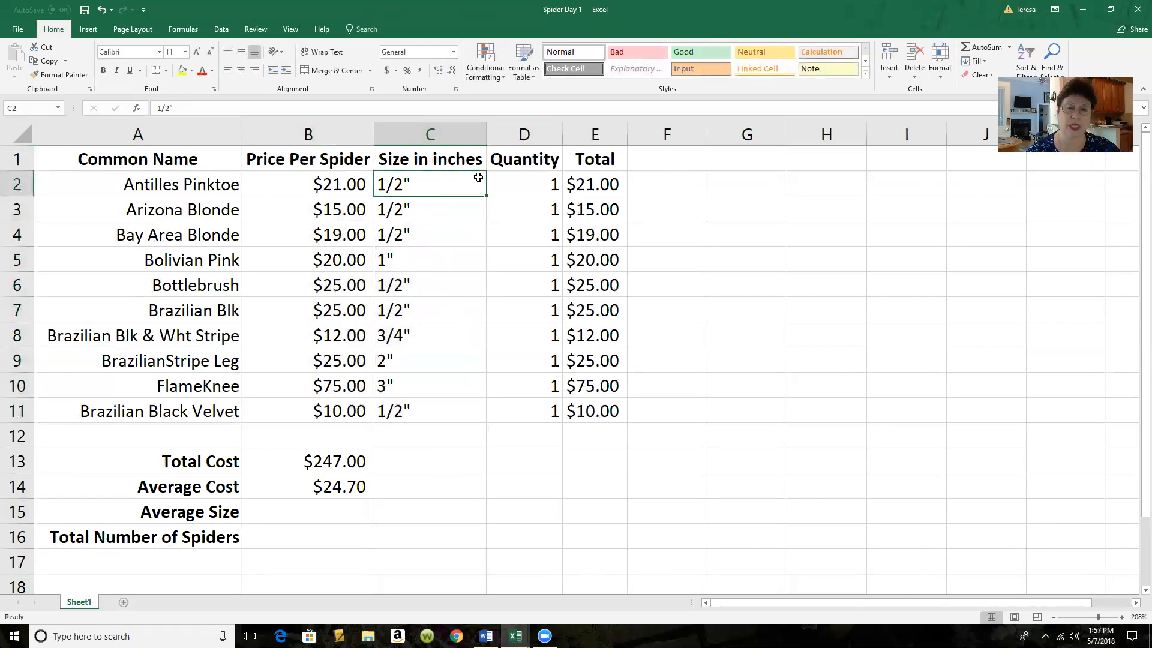
type(".5")
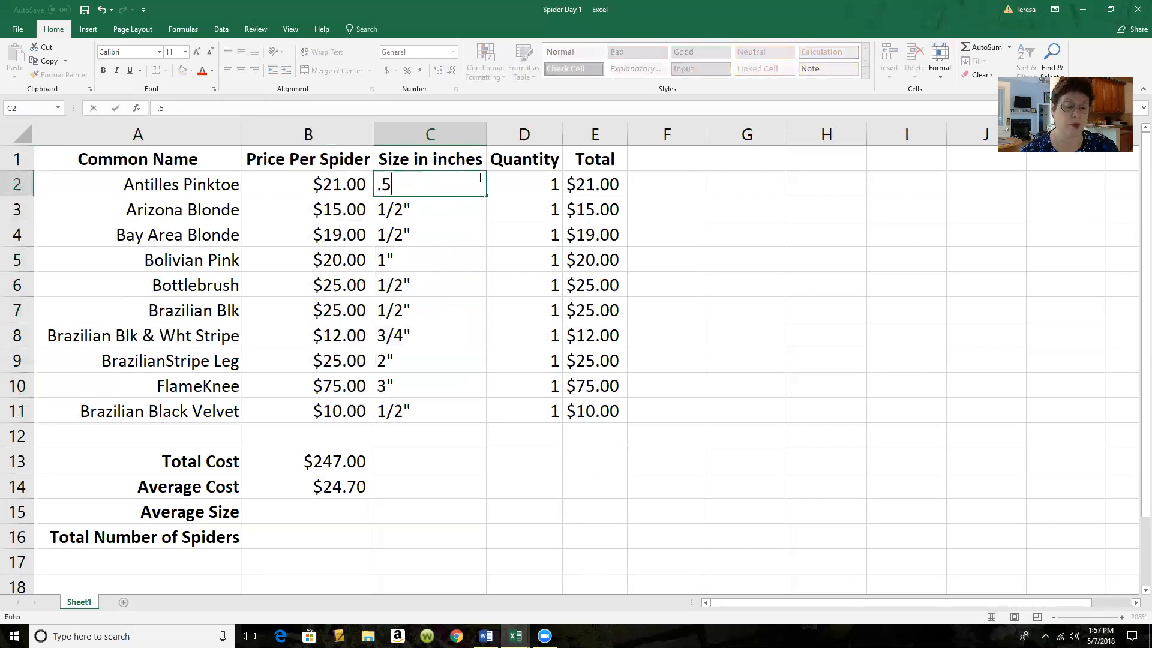
key("Return")
type(".5")
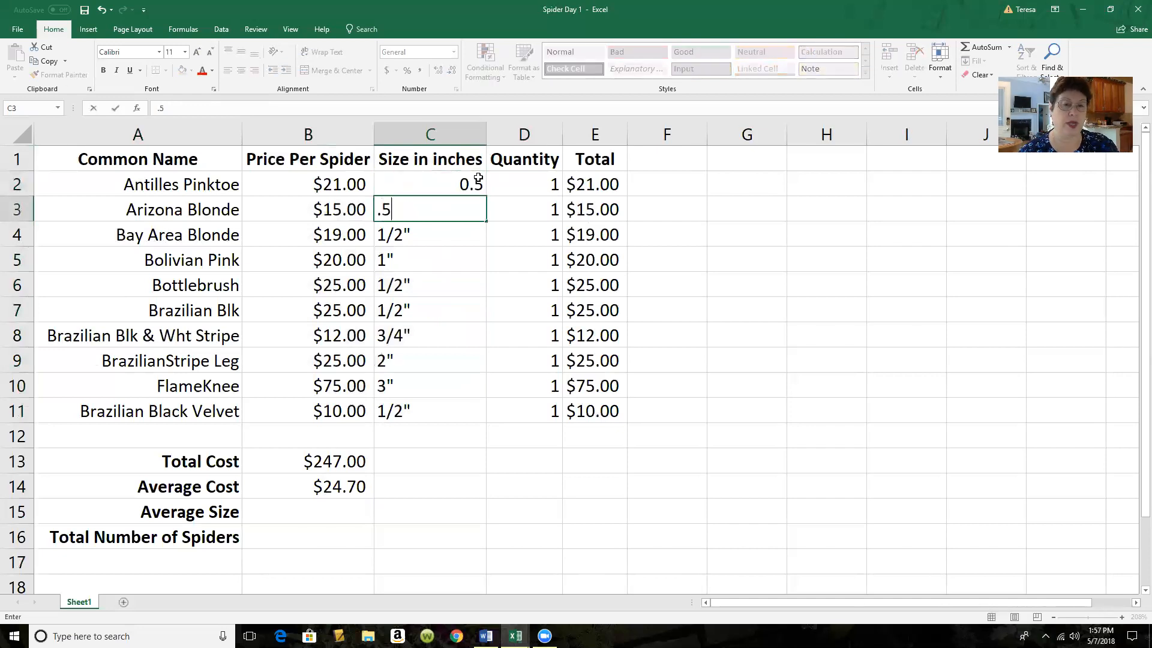
key("Return")
type(".5")
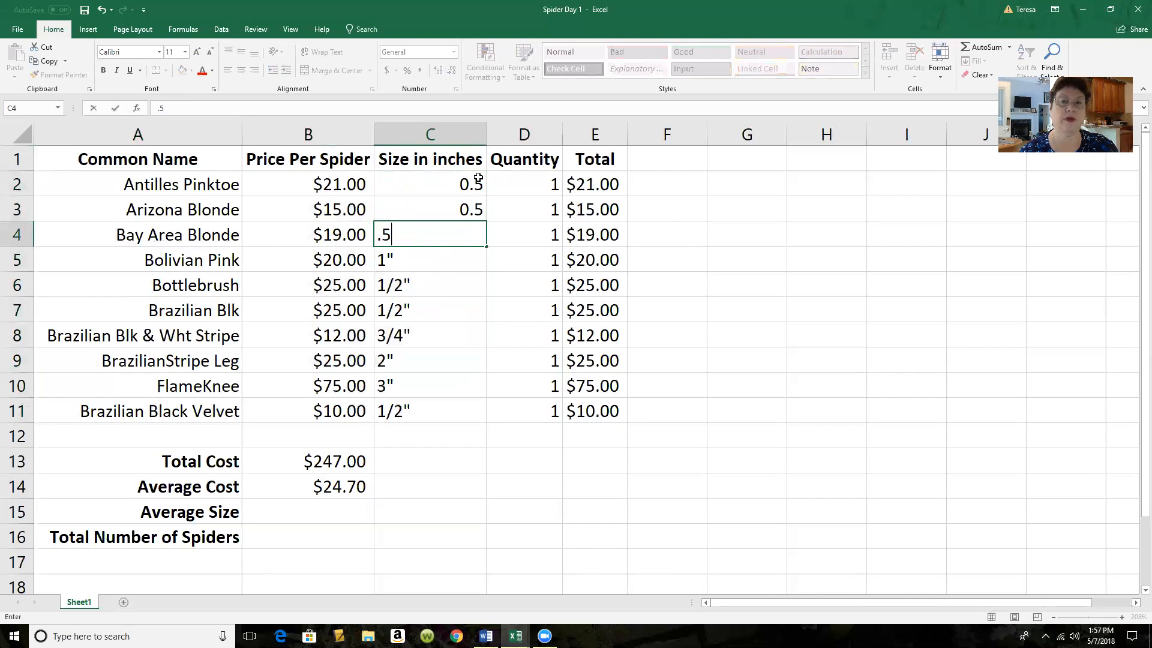
key("Return")
type("1")
key("Return")
type(".5")
key("Return")
type(".5")
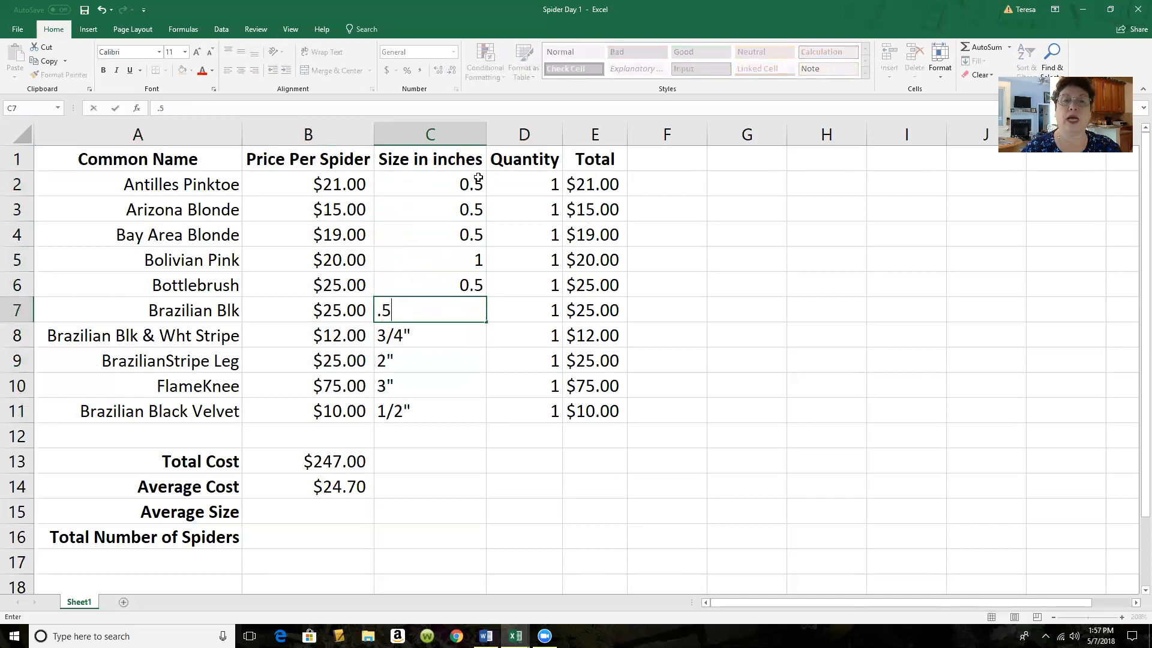
key("Return")
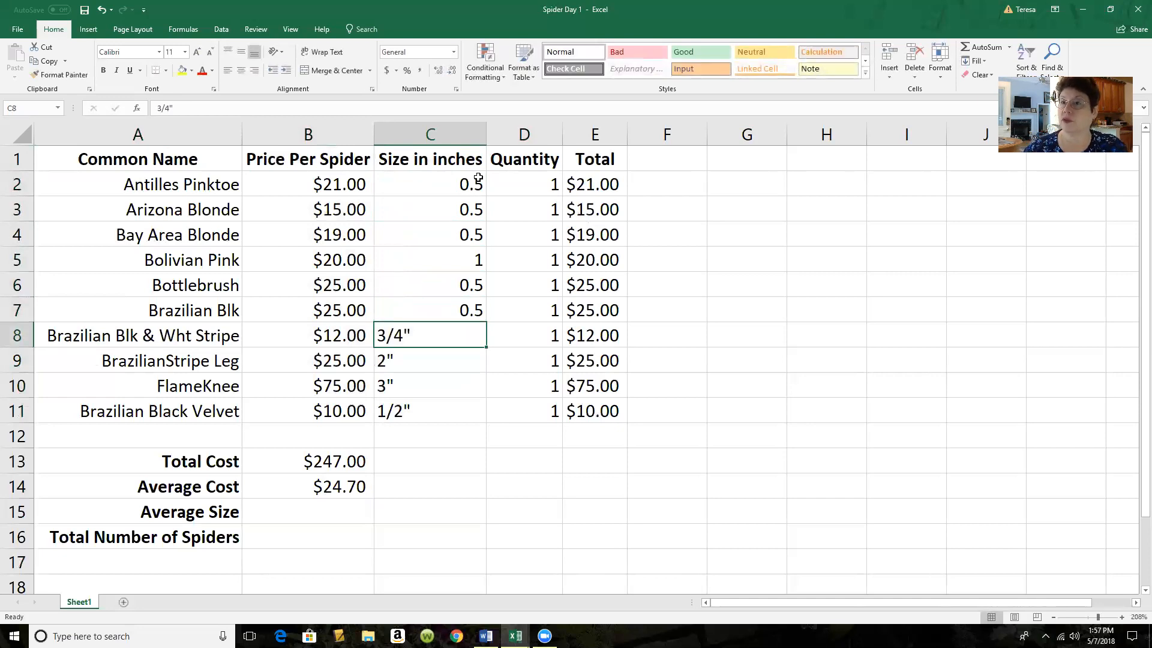
type(".75")
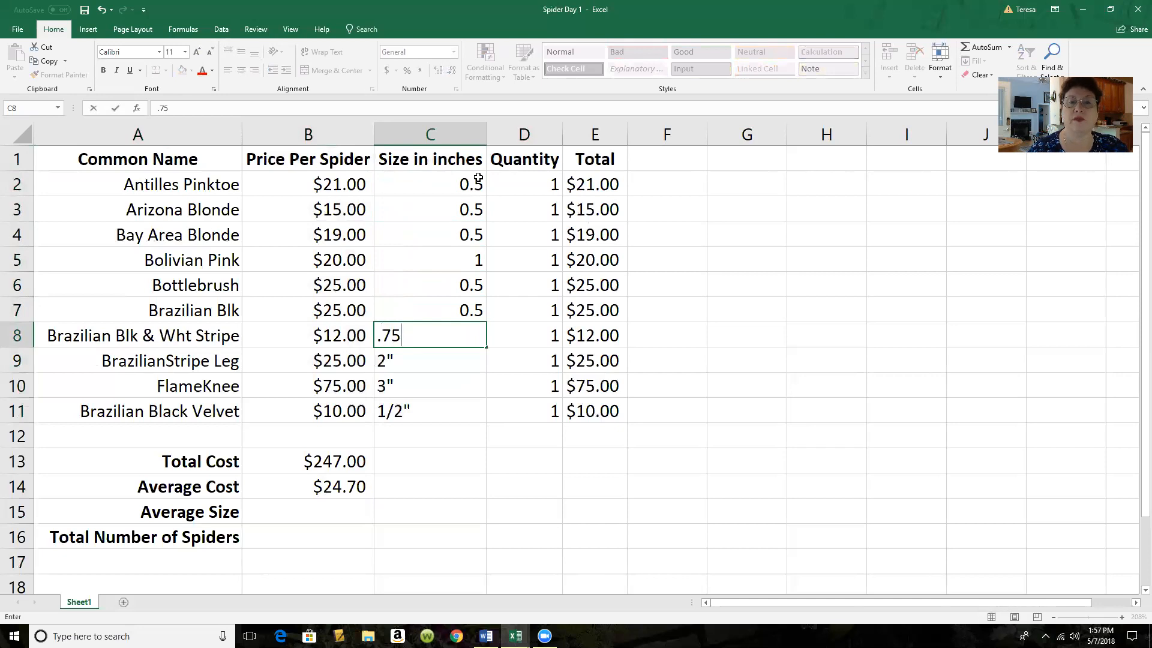
key("Return")
type("2")
key("Return")
type("3")
key("Return")
type(".5")
key("Return")
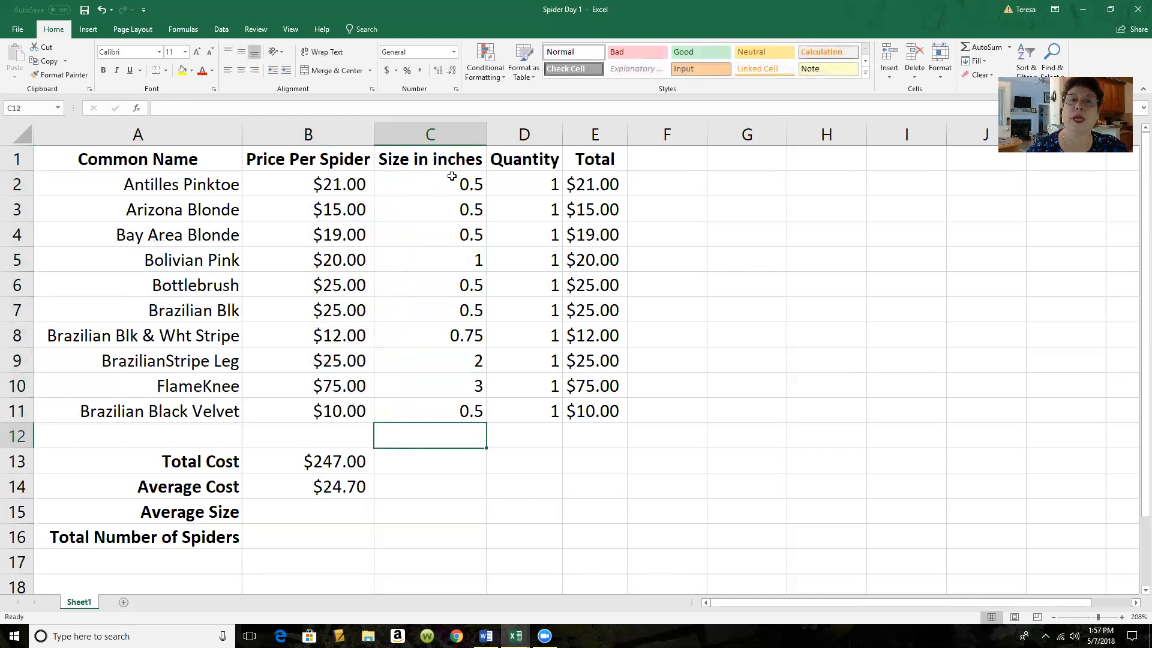
Calculate the Average Size in C15 from the sizes in inches with =AVERAGE(C2:C11)
left_click_drag(439, 183, 432, 399)
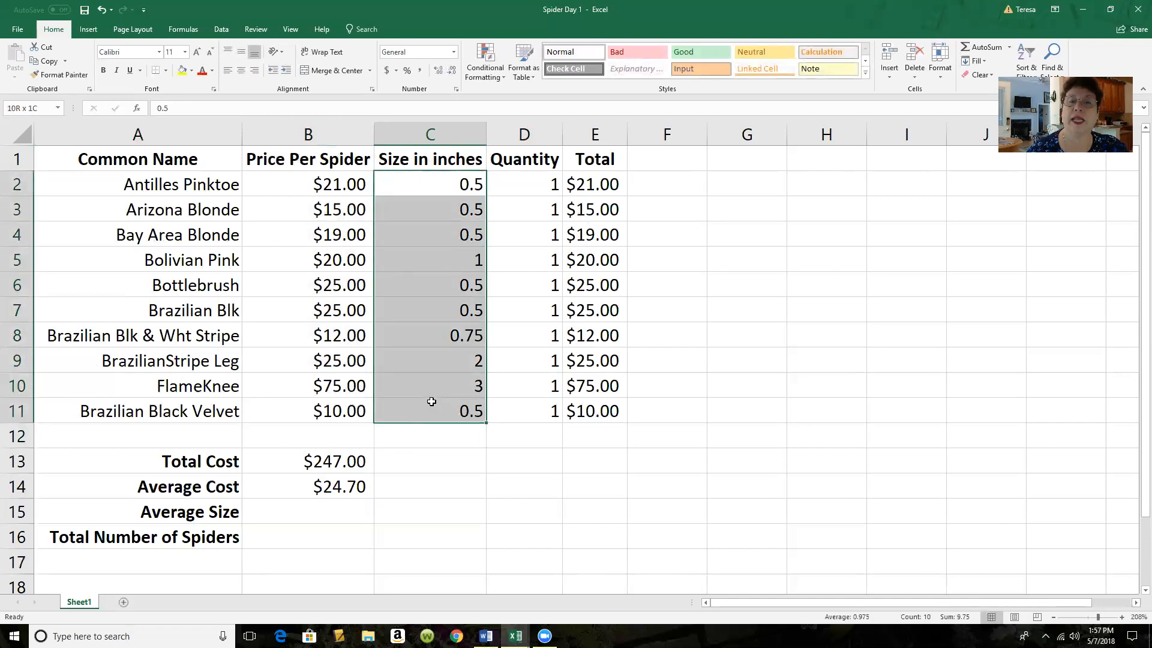
left_click(493, 489)
left_click(418, 514)
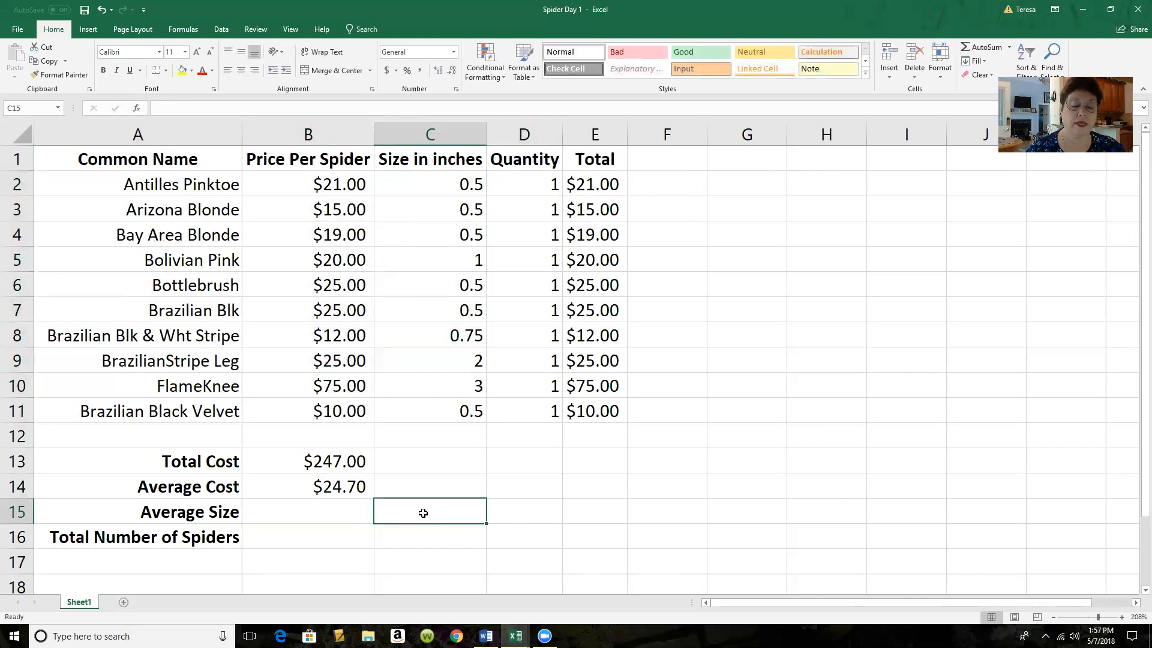
type("=")
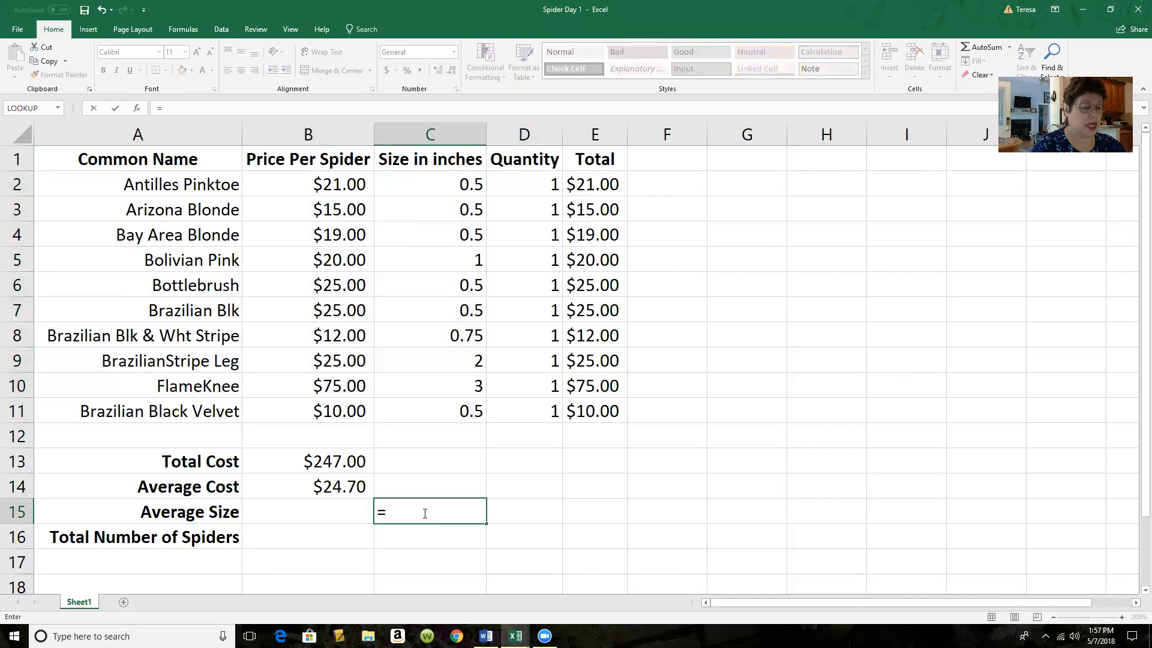
type("AVERAGE(")
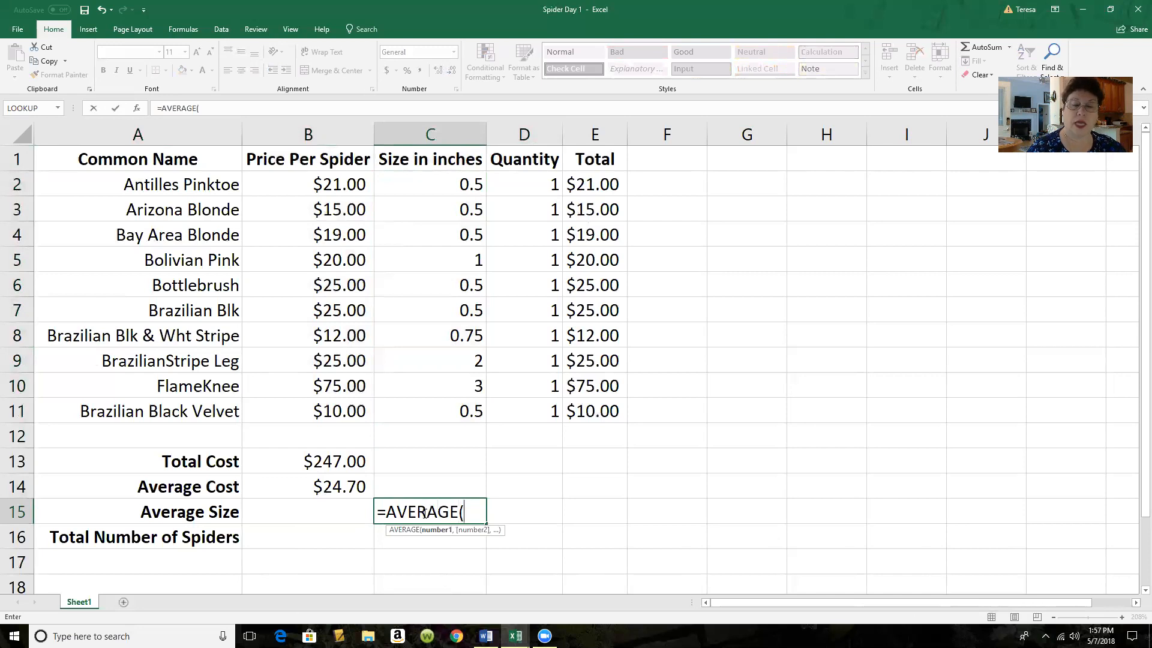
left_click_drag(440, 180, 422, 406)
key("Return")
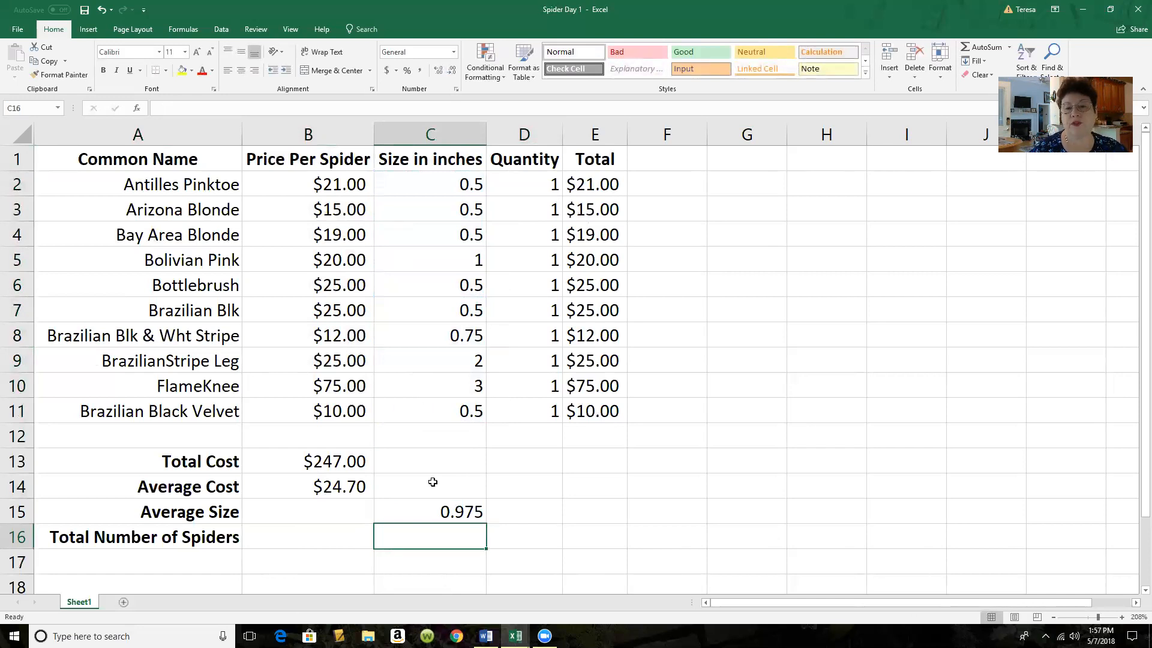
left_click(462, 508)
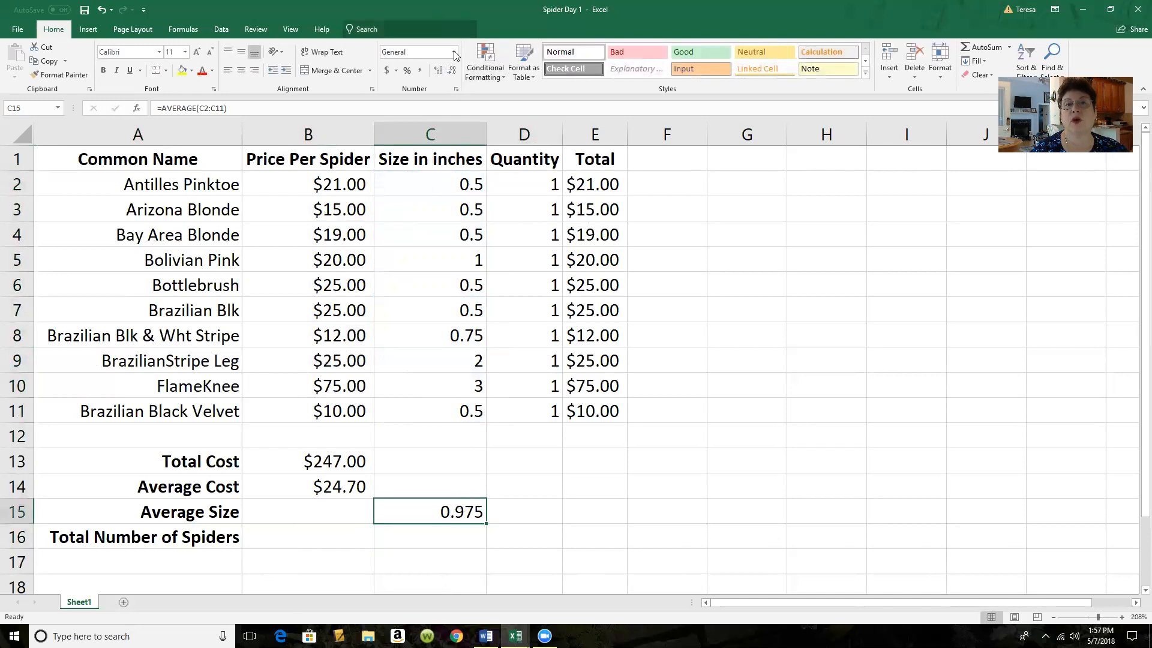
Show the Average Size in C15 with two decimals and calculate the Total Number of Spiders in D16 with =SUM(D2:D15)
left_click(452, 71)
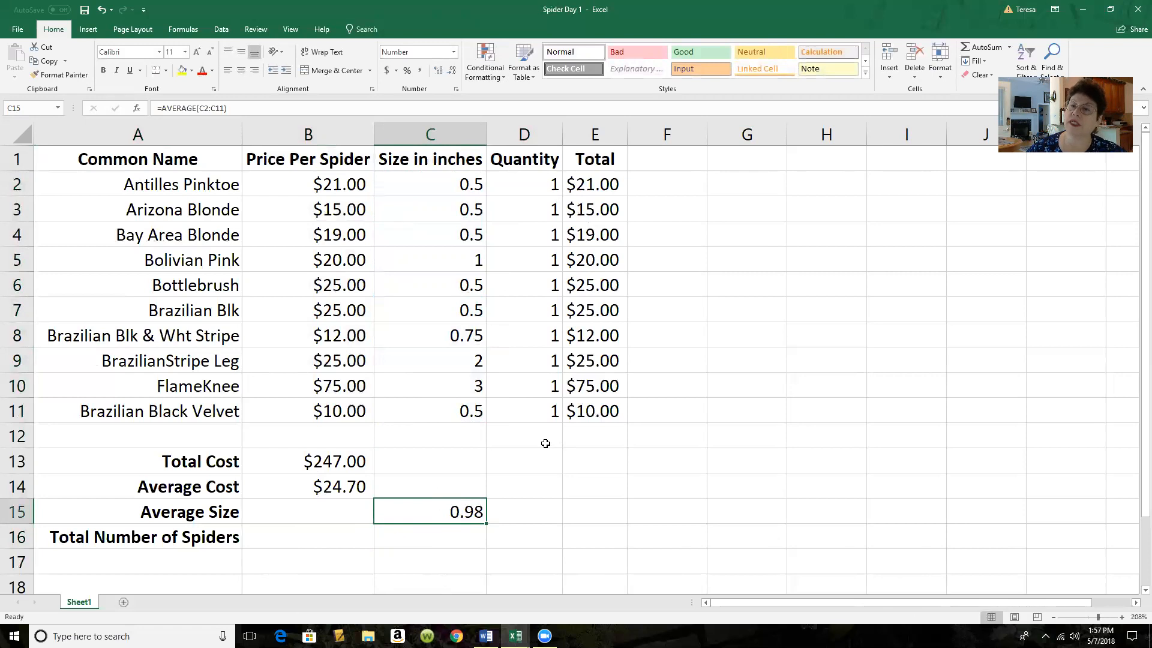
left_click(541, 537)
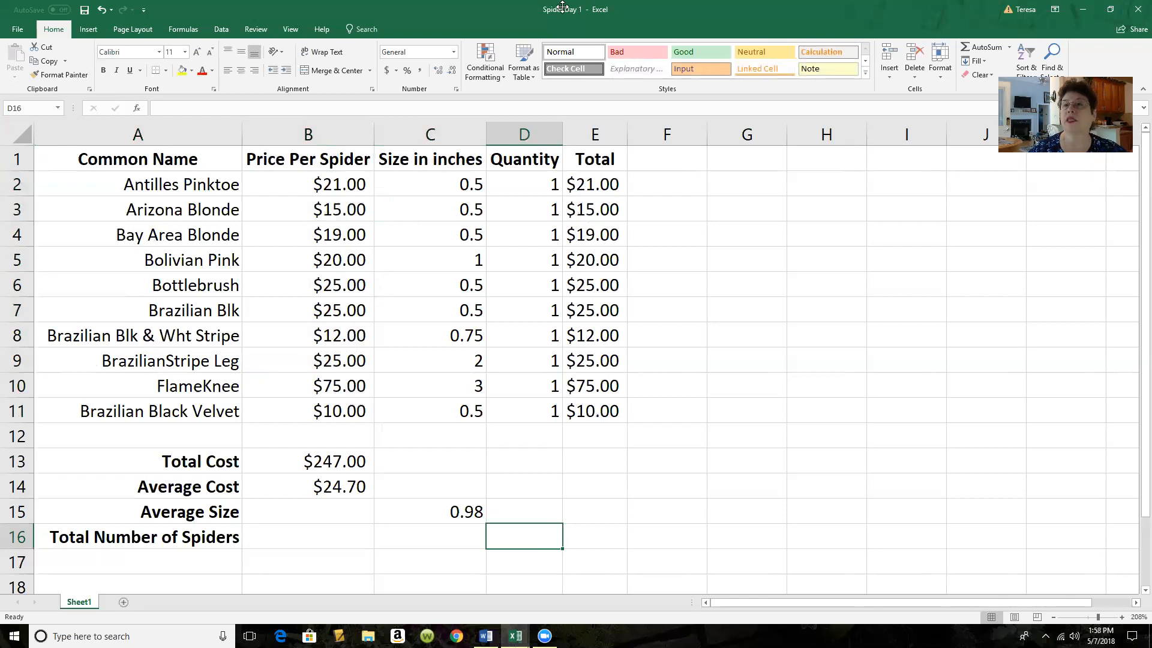
left_click(1009, 46)
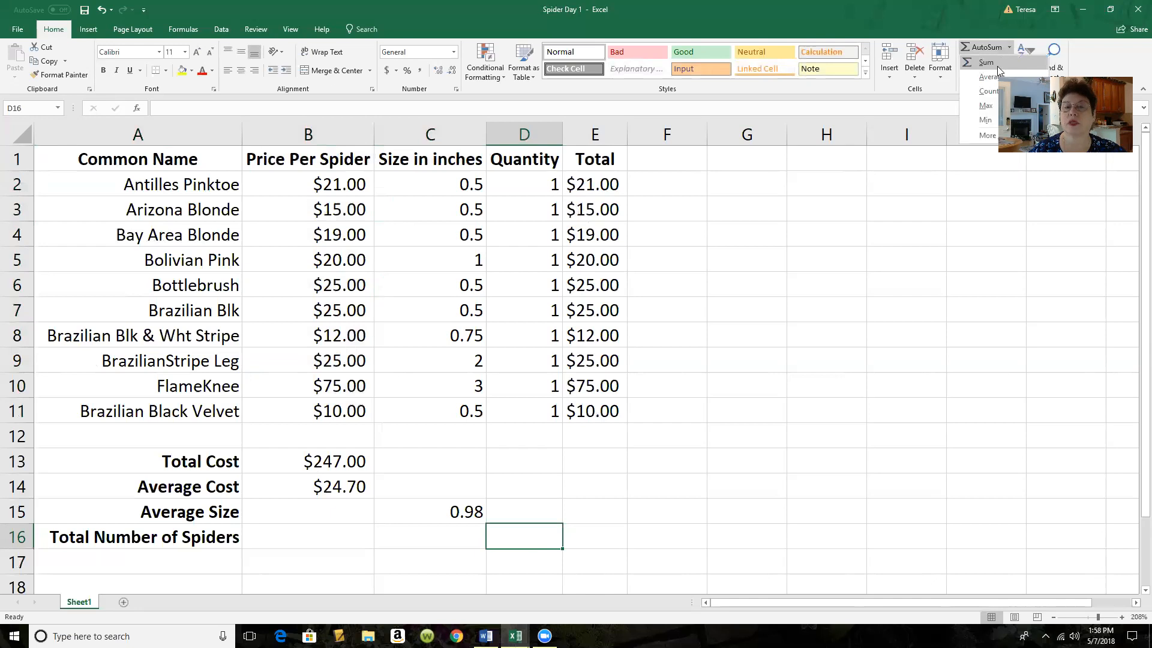
left_click(997, 66)
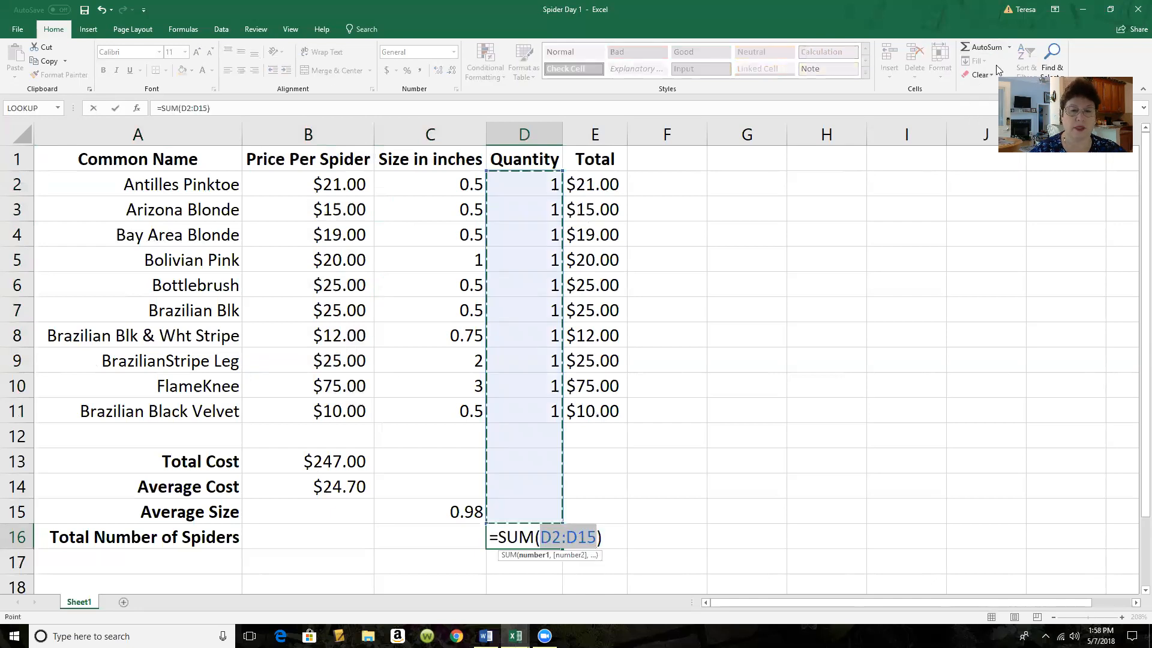
key("Return")
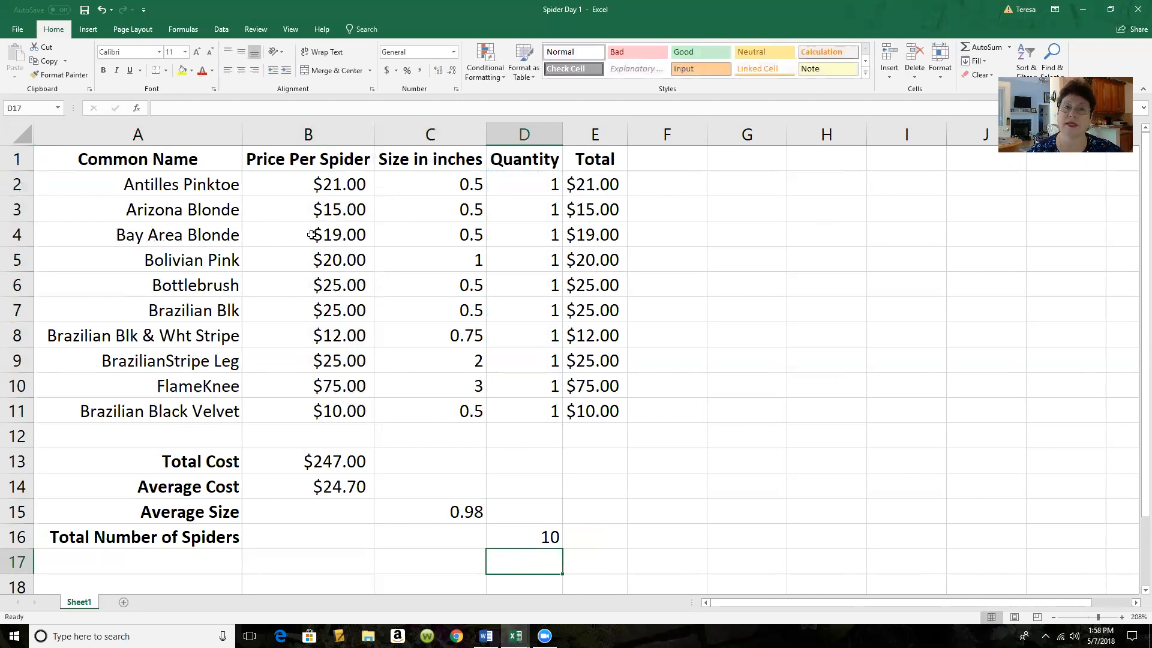
Center the prices, sizes, quantities and summary results in B2:D16 horizontally
left_click_drag(296, 180, 514, 528)
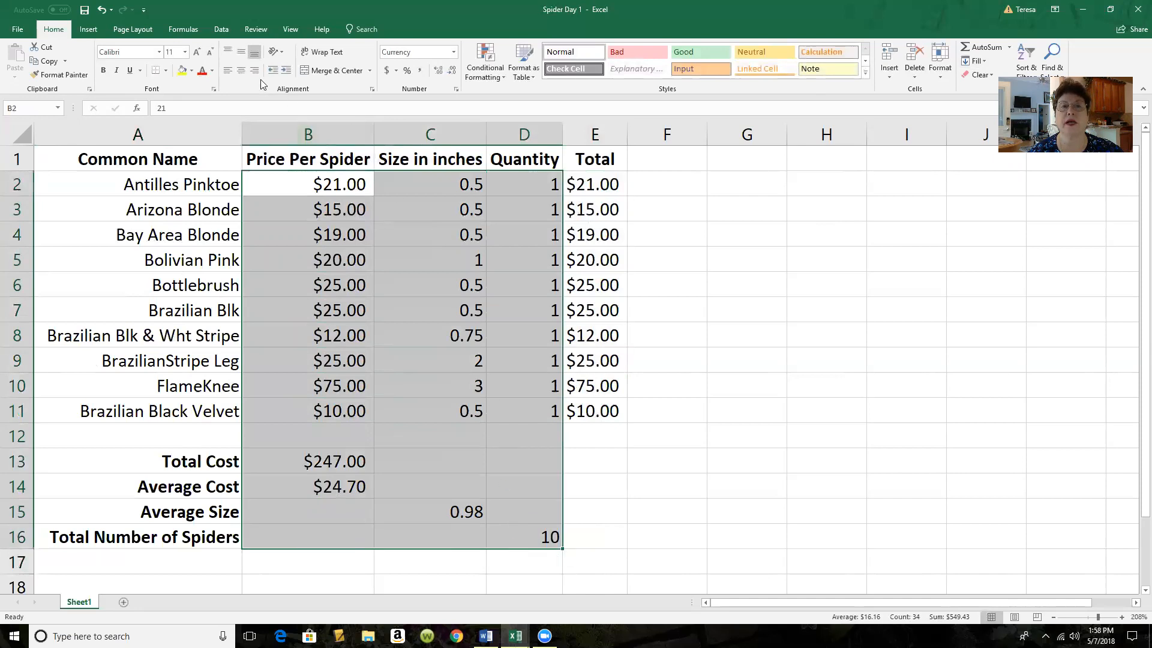
left_click(241, 71)
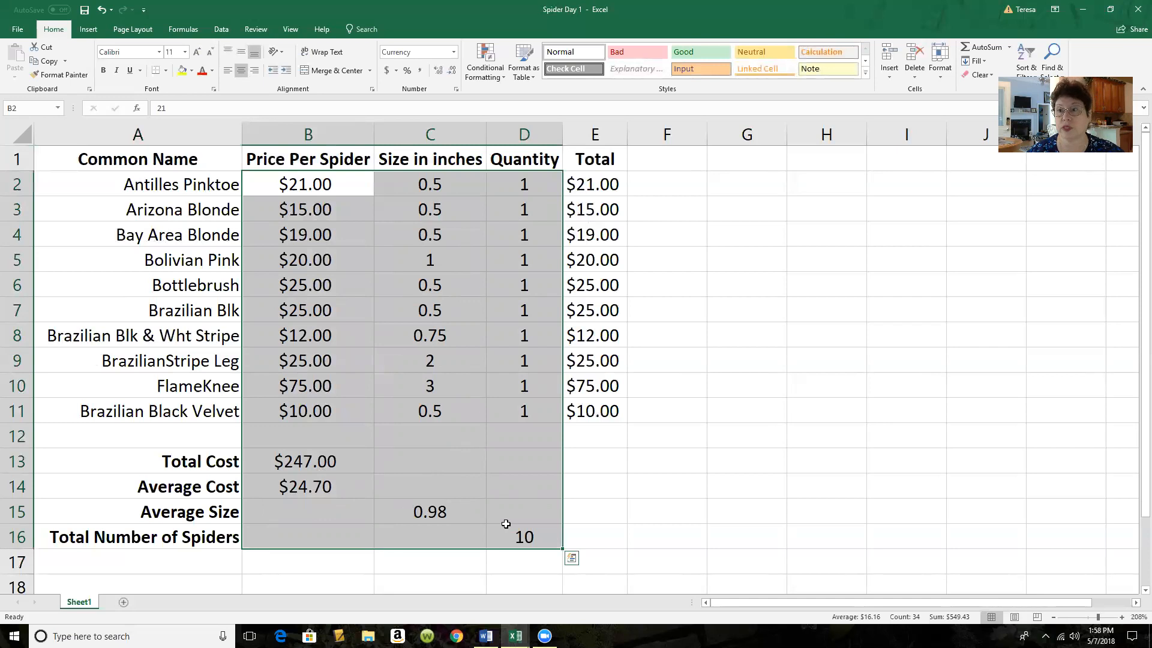
left_click(666, 517)
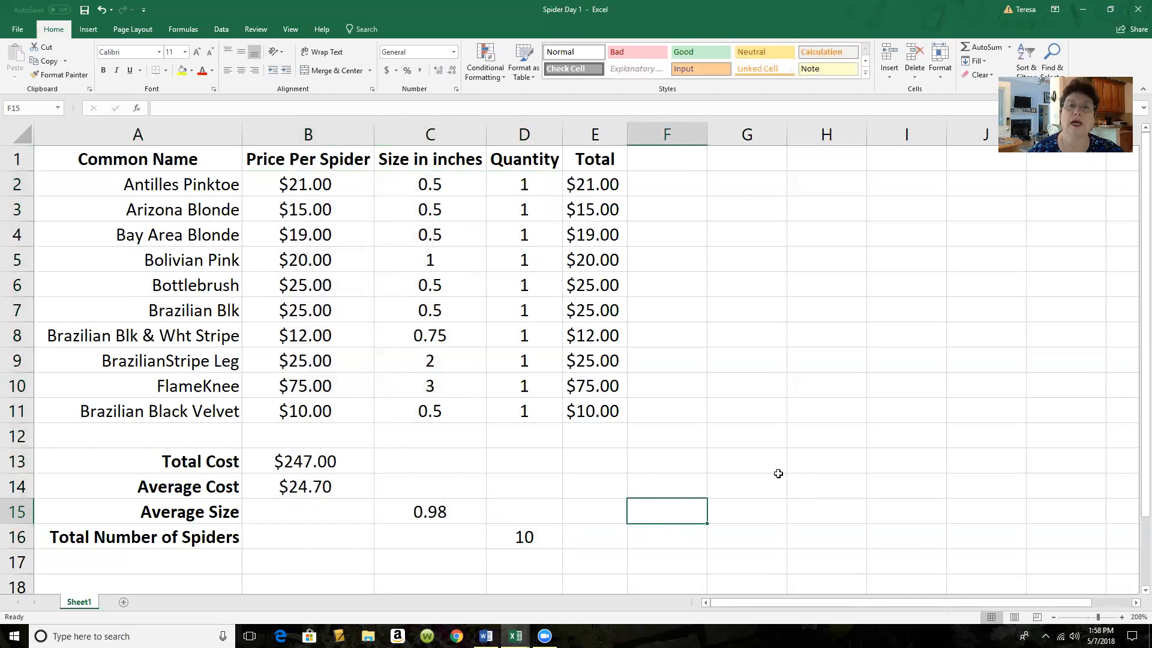
left_click(88, 29)
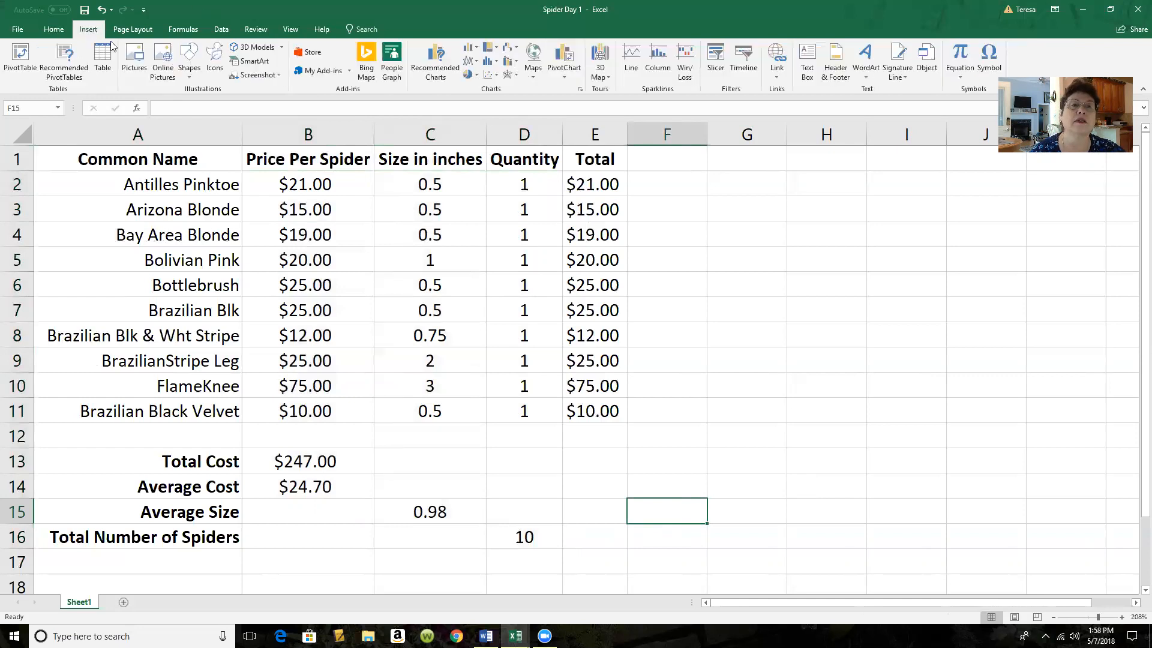
left_click(163, 54)
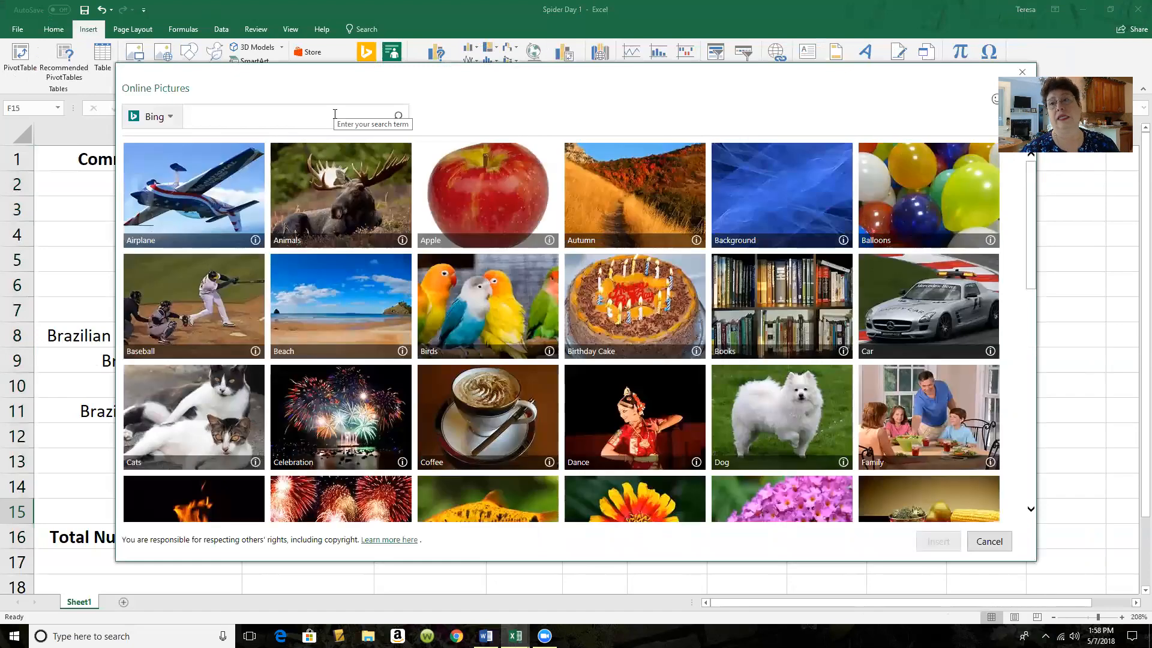
type("spider")
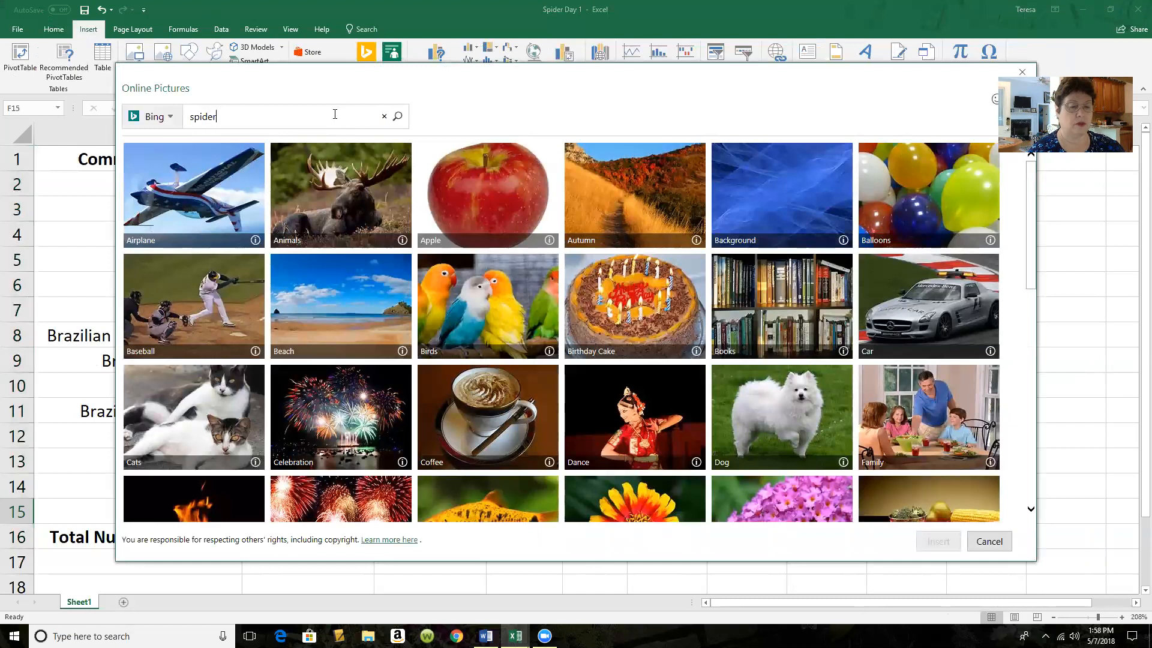
key("Return")
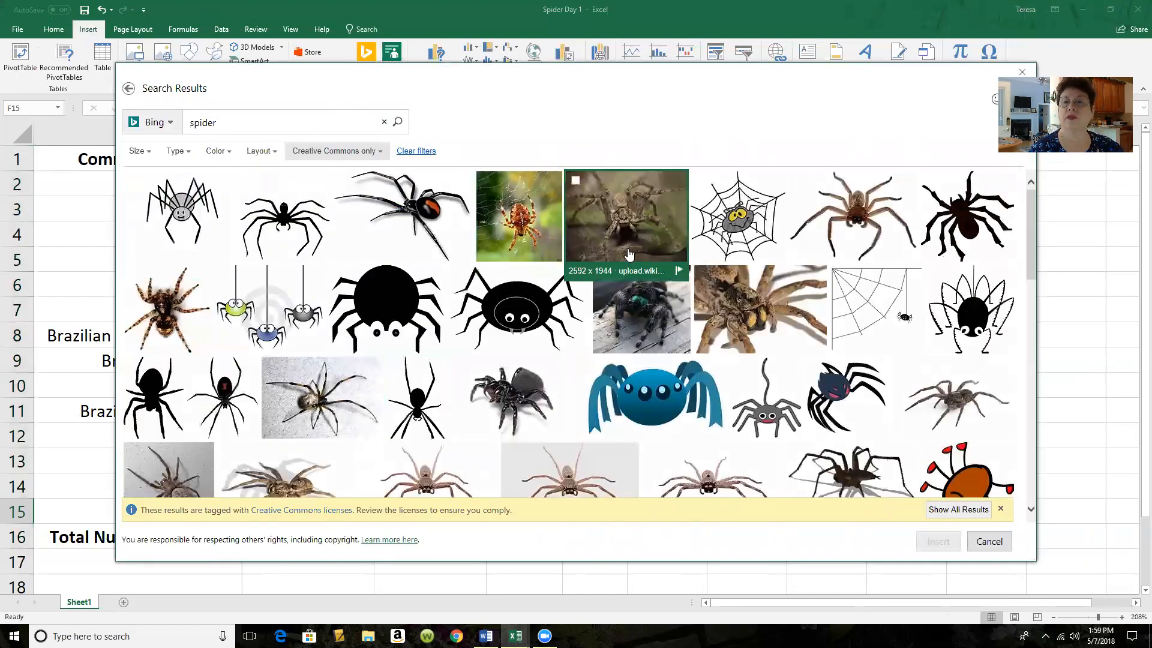
left_click(726, 219)
left_click(933, 545)
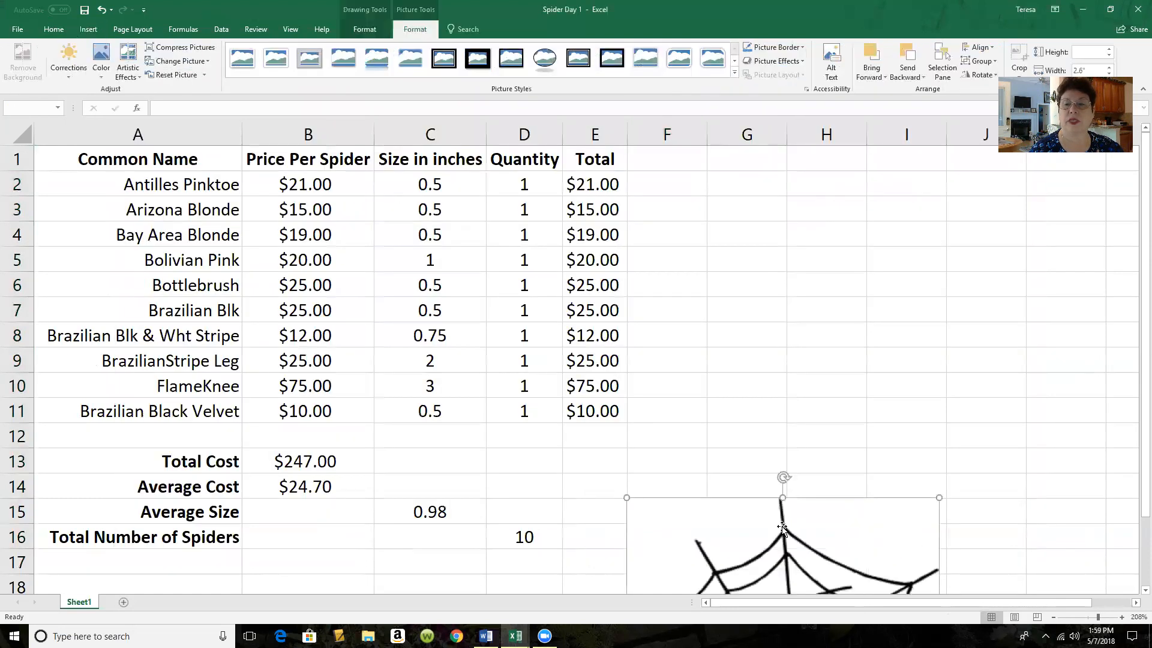
left_click_drag(752, 261, 805, 236)
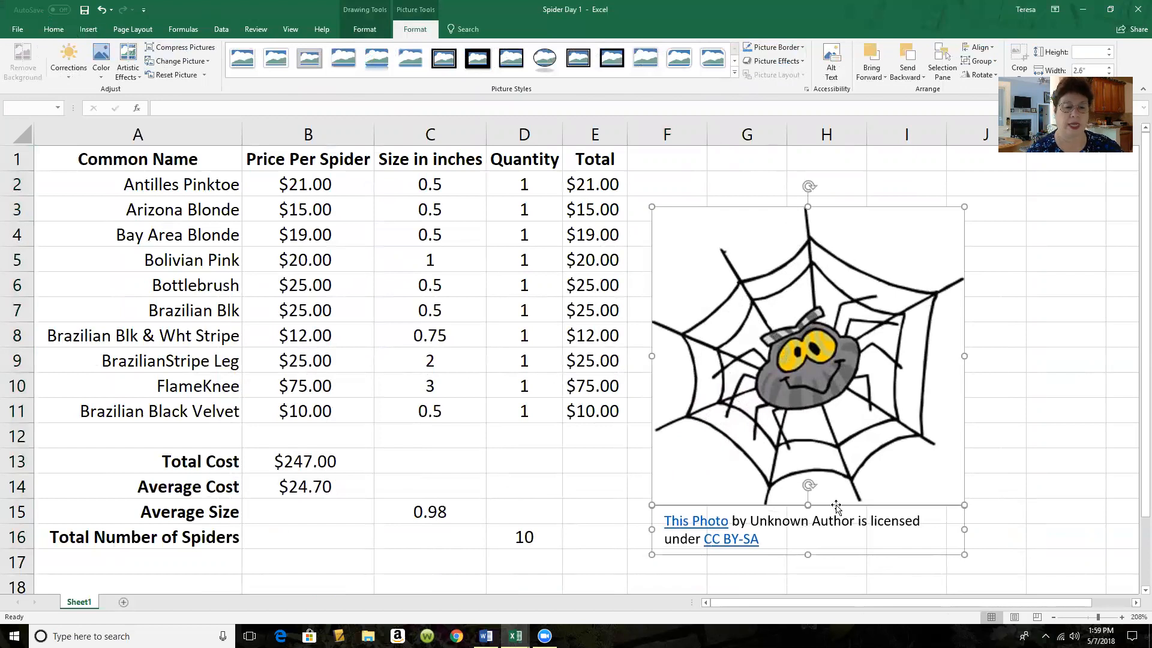
key("Delete")
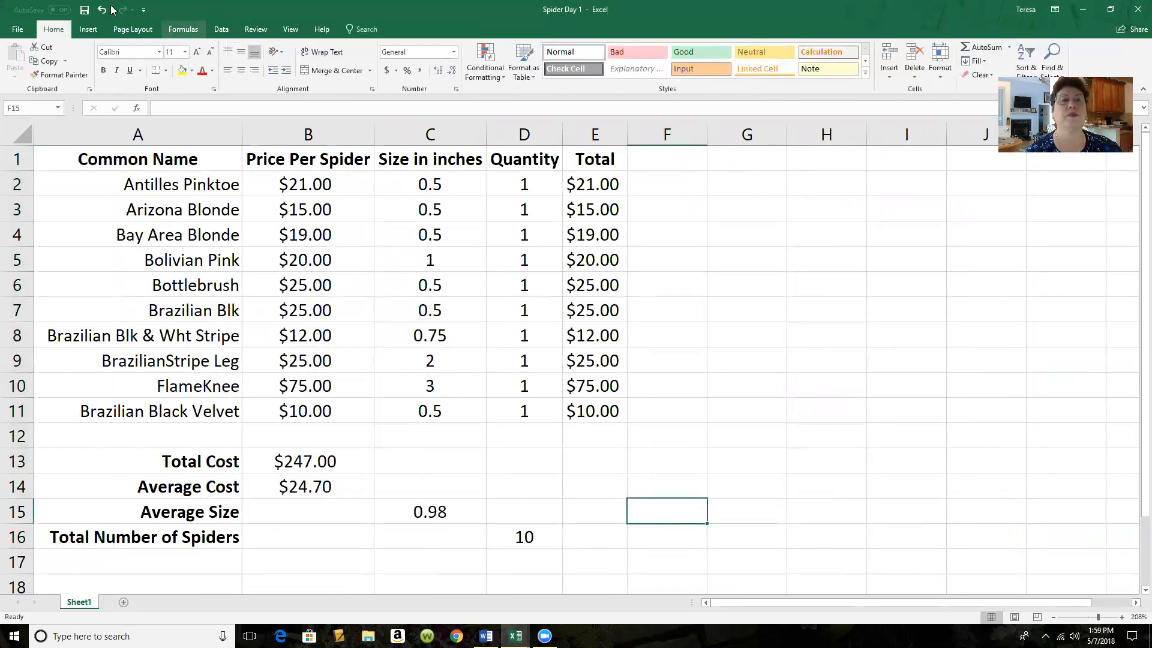
Search the online pictures for "spider" and insert the black cartoon spider with white eyes and outlined legs
left_click(88, 28)
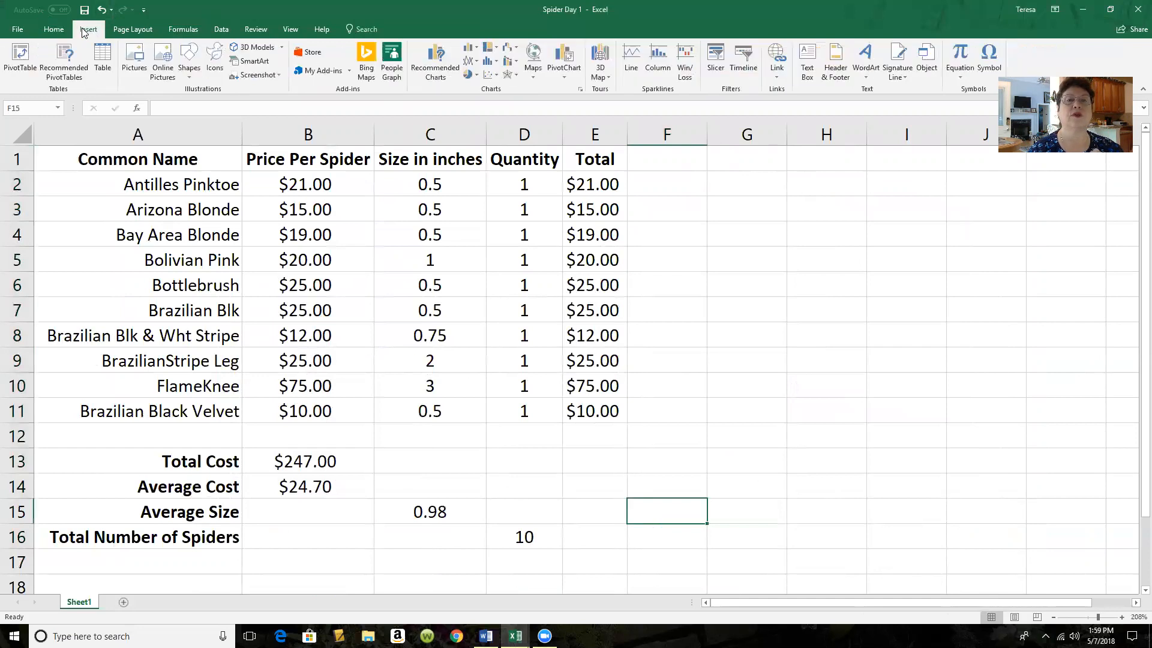
left_click(165, 49)
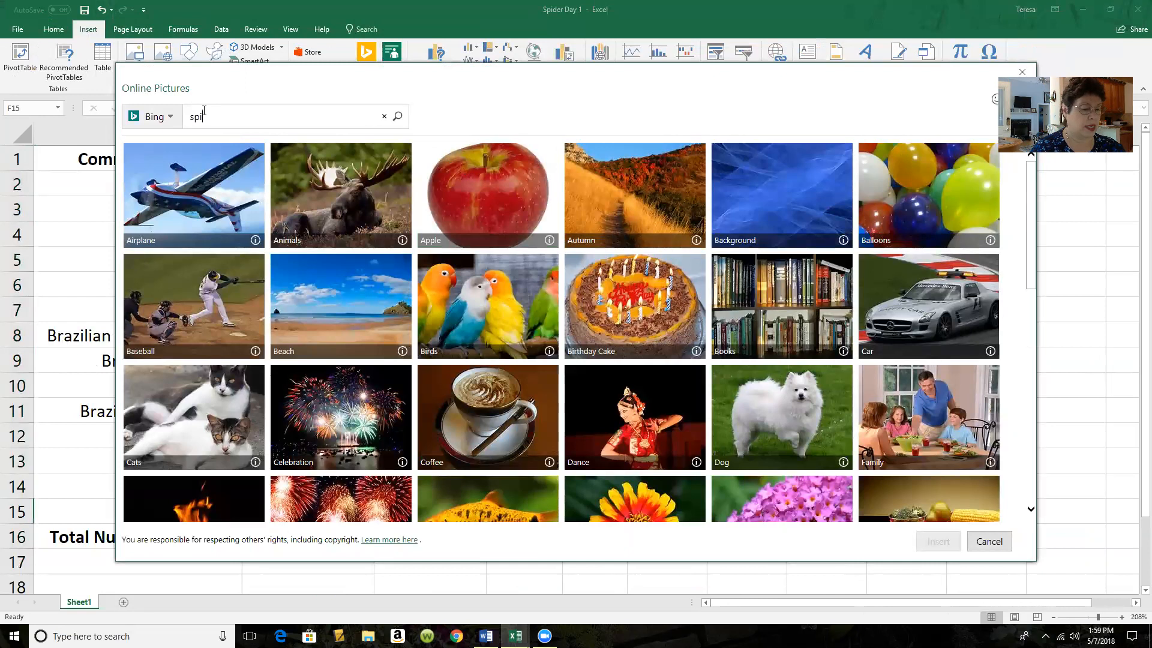
type("spider")
key("Return")
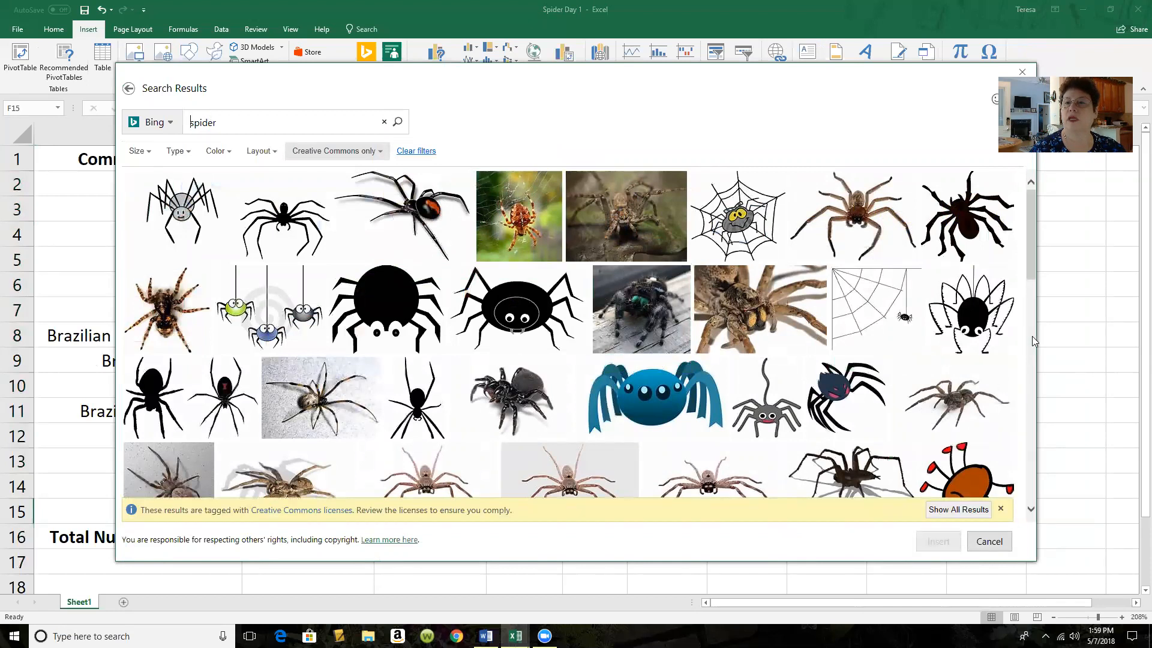
left_click(1001, 325)
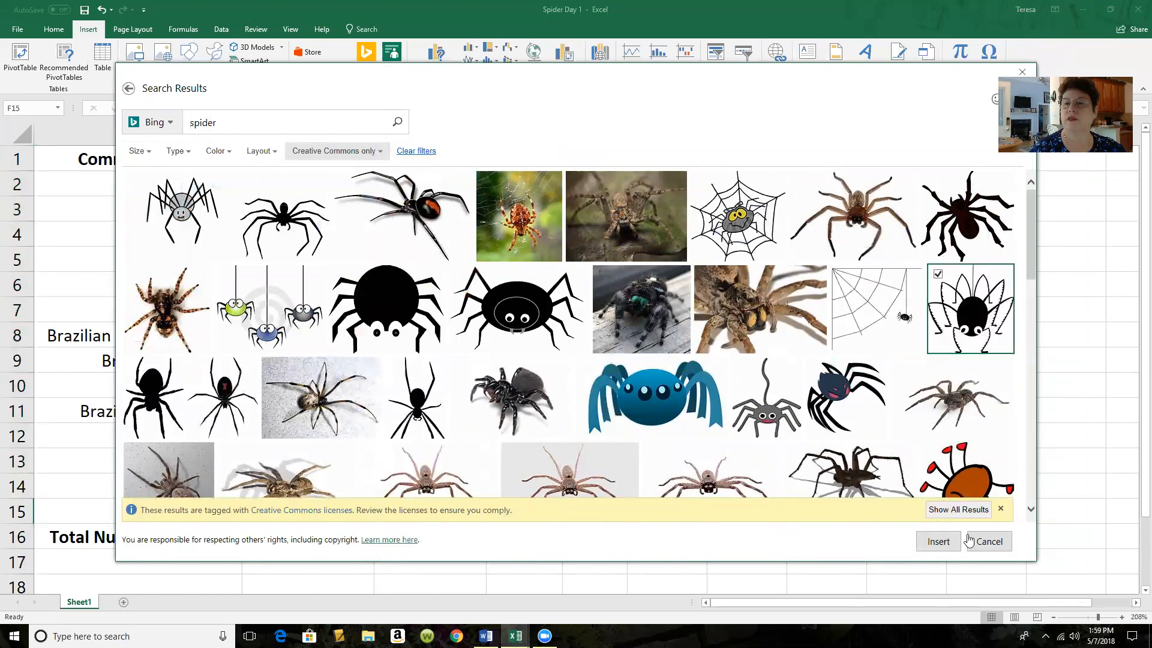
left_click(937, 542)
Shrink the spider picture to about 0.93" by 0.89" and place it beneath the Quantity and Total columns, around D12:E15
left_click_drag(804, 527, 782, 183)
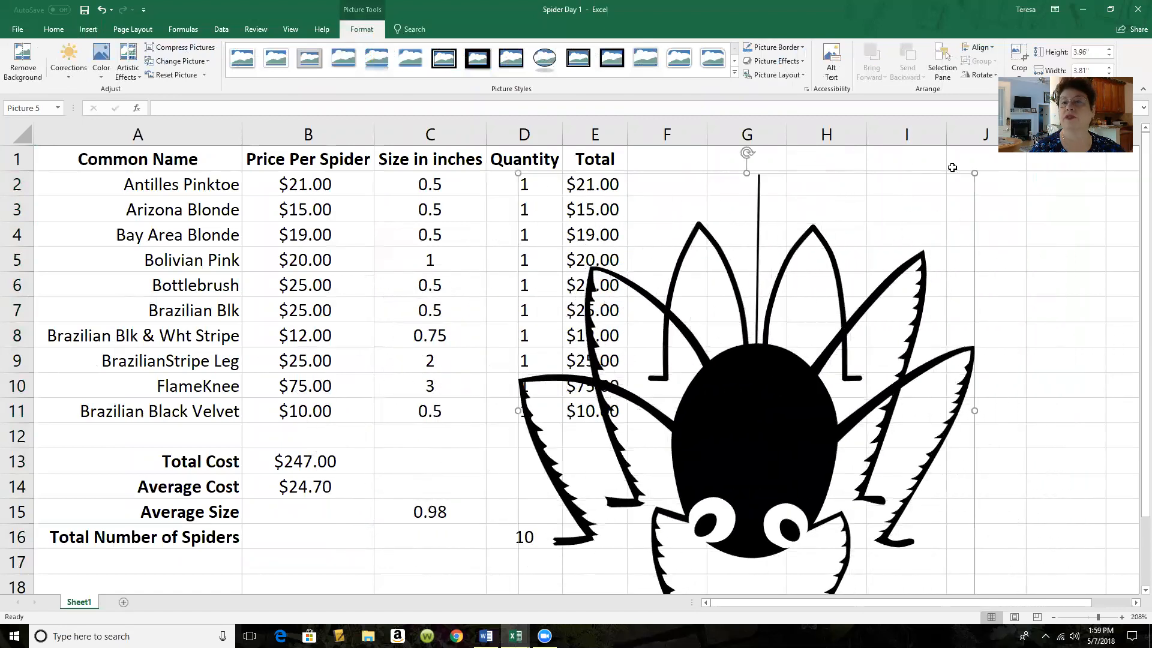
left_click_drag(976, 174, 625, 536)
left_click_drag(560, 573, 559, 456)
left_click_drag(649, 459, 709, 455)
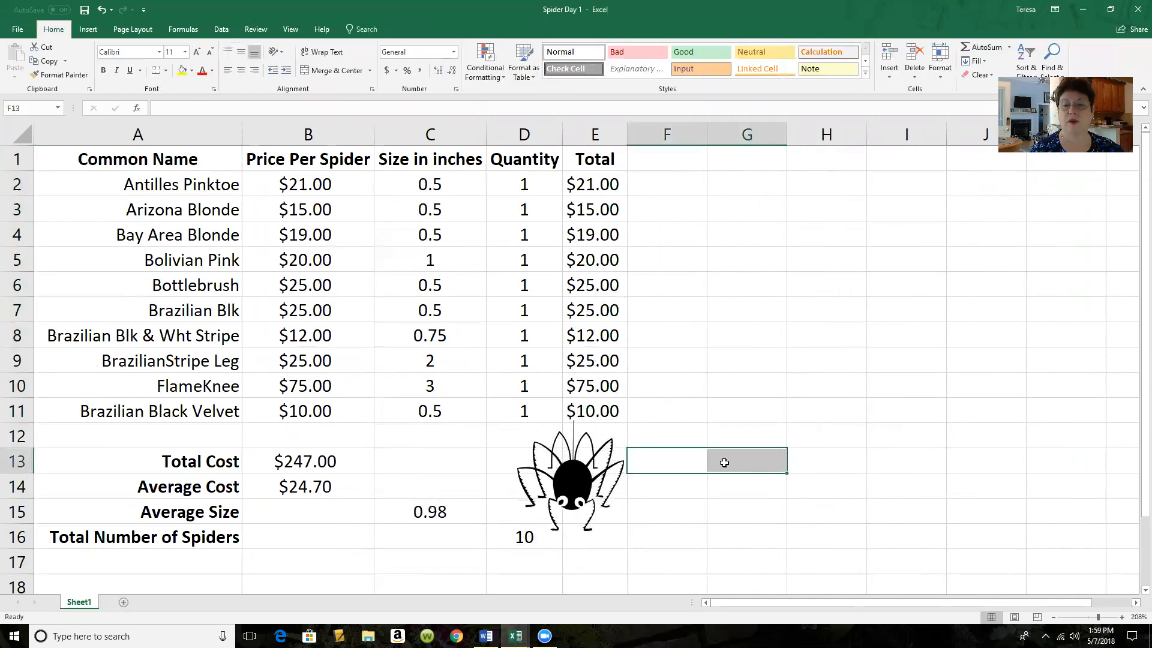
mouse_move(570, 478)
left_mouse_down()
mouse_move(564, 417)
mouse_move(571, 474)
left_mouse_up()
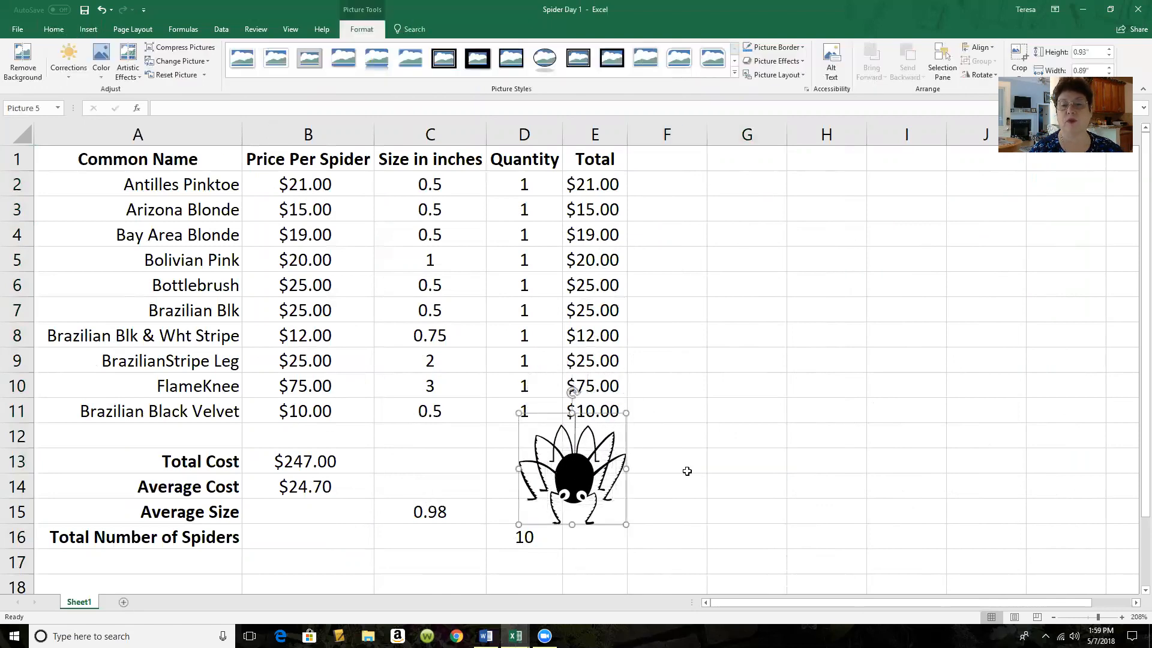
left_click_drag(686, 468, 731, 458)
Review the formulas behind the row total in E4, Total Cost in B13, Average Cost in B14 and Average Size in C15
scroll(770, 324, "down", 5)
scroll(774, 345, "up", 2)
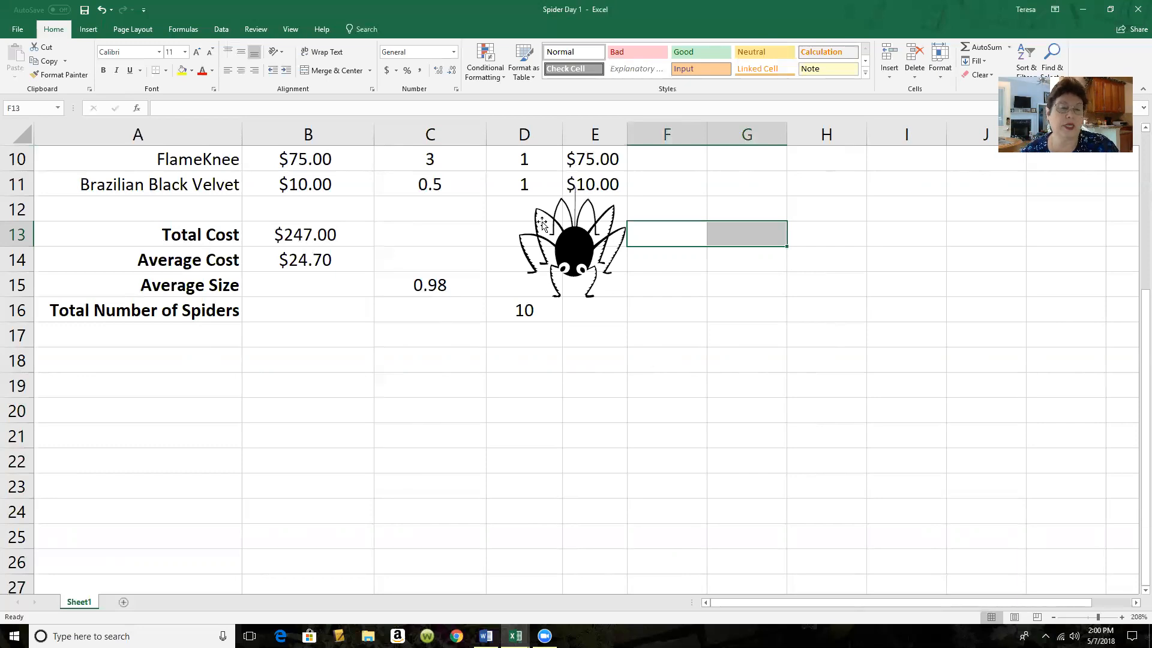
scroll(594, 363, "up", 3)
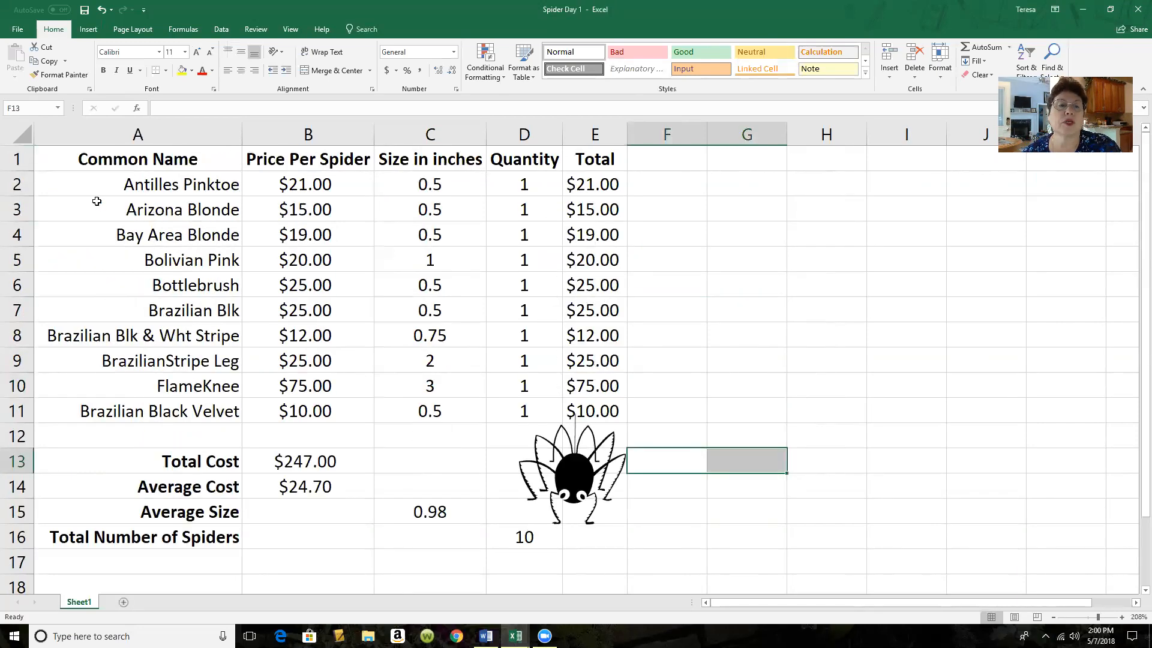
left_click(618, 237)
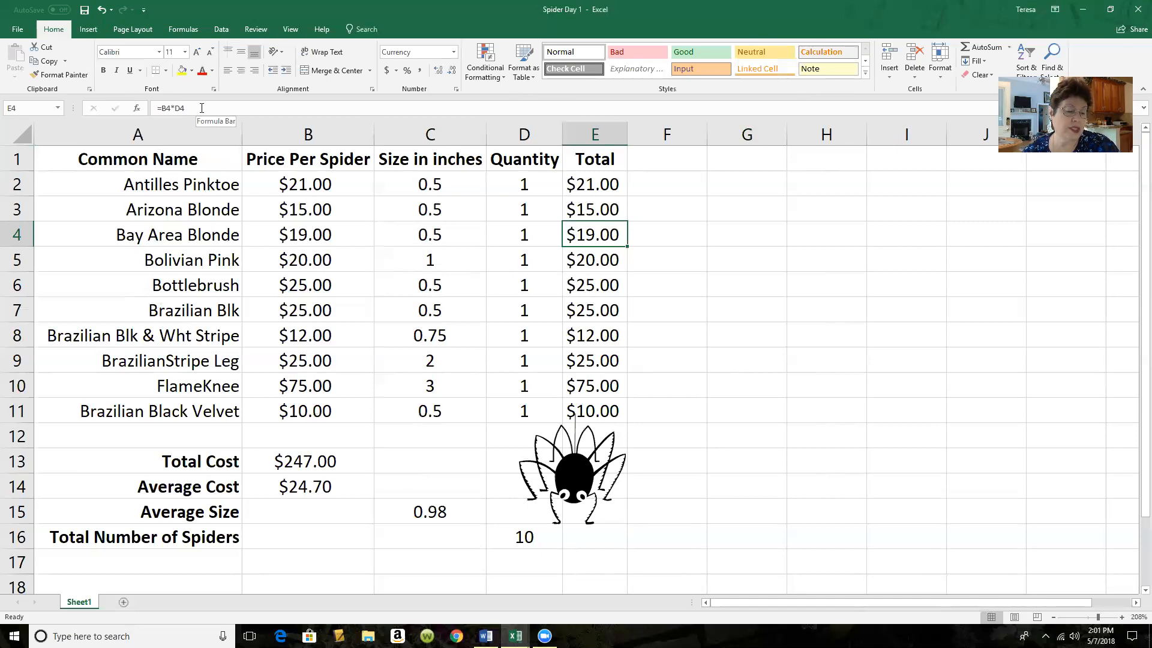
left_click(349, 456)
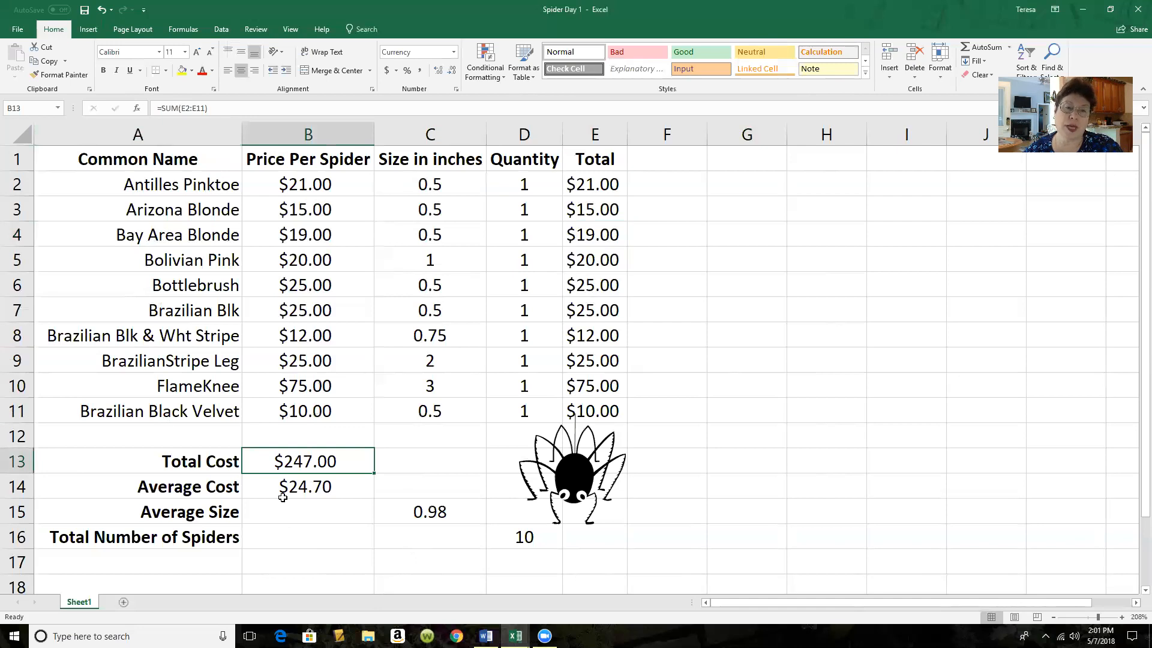
left_click(261, 484)
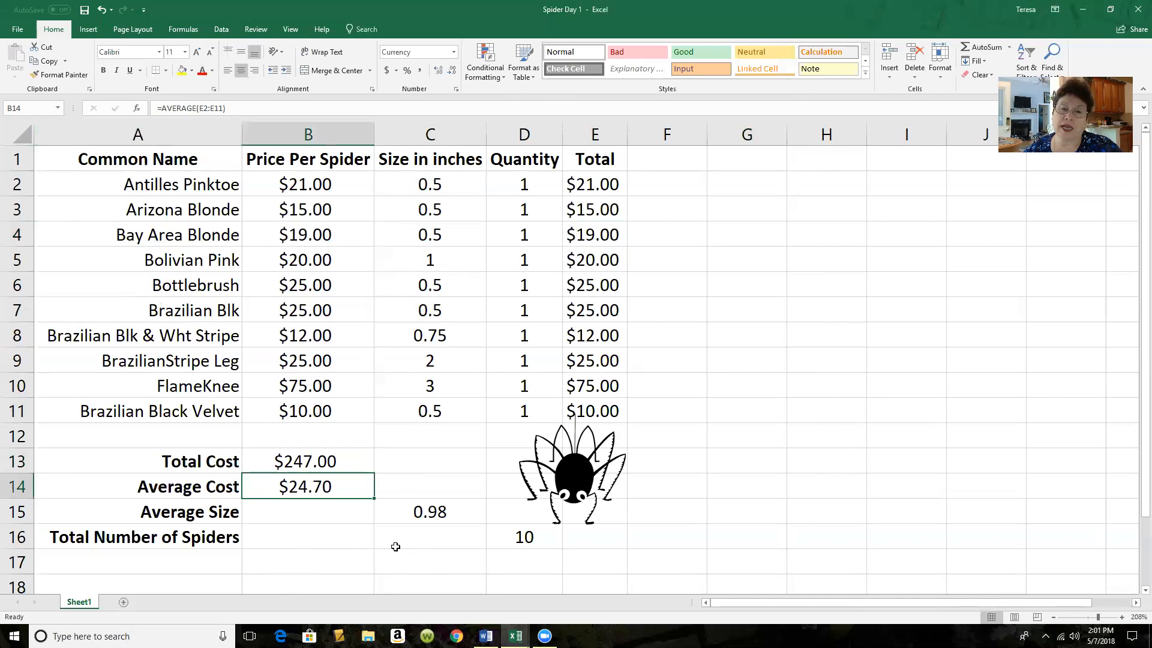
left_click(461, 516)
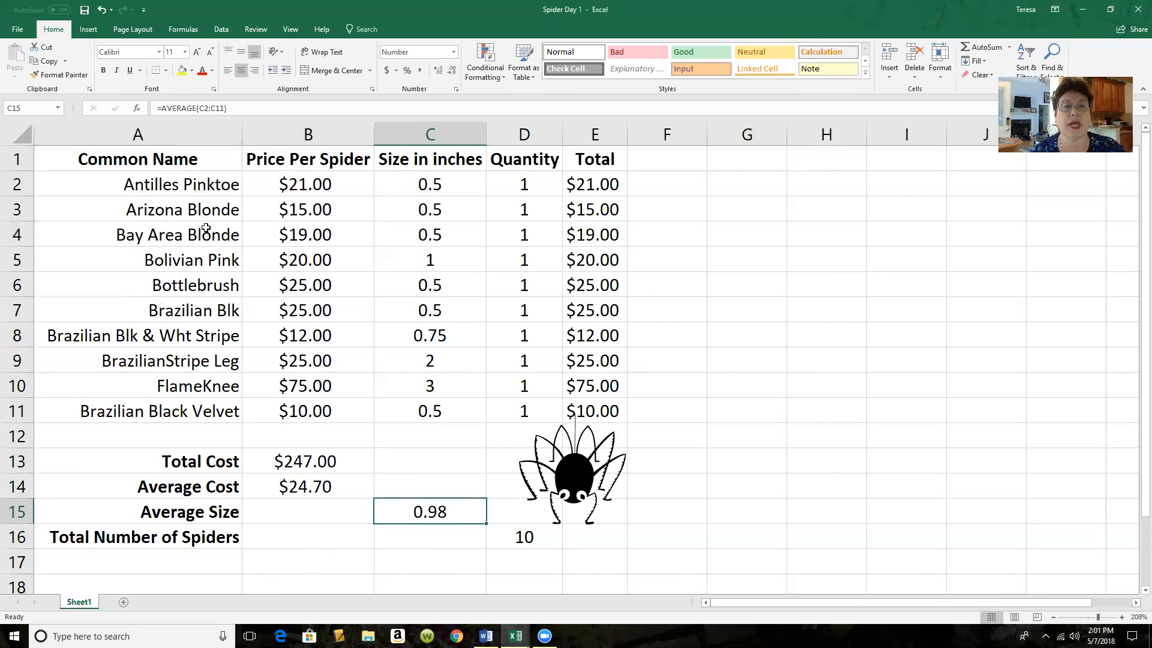
Set the quantity of Arizona Blonde in D3 to 3 and of Brazilian Blk in D7 to 2
left_click(537, 211)
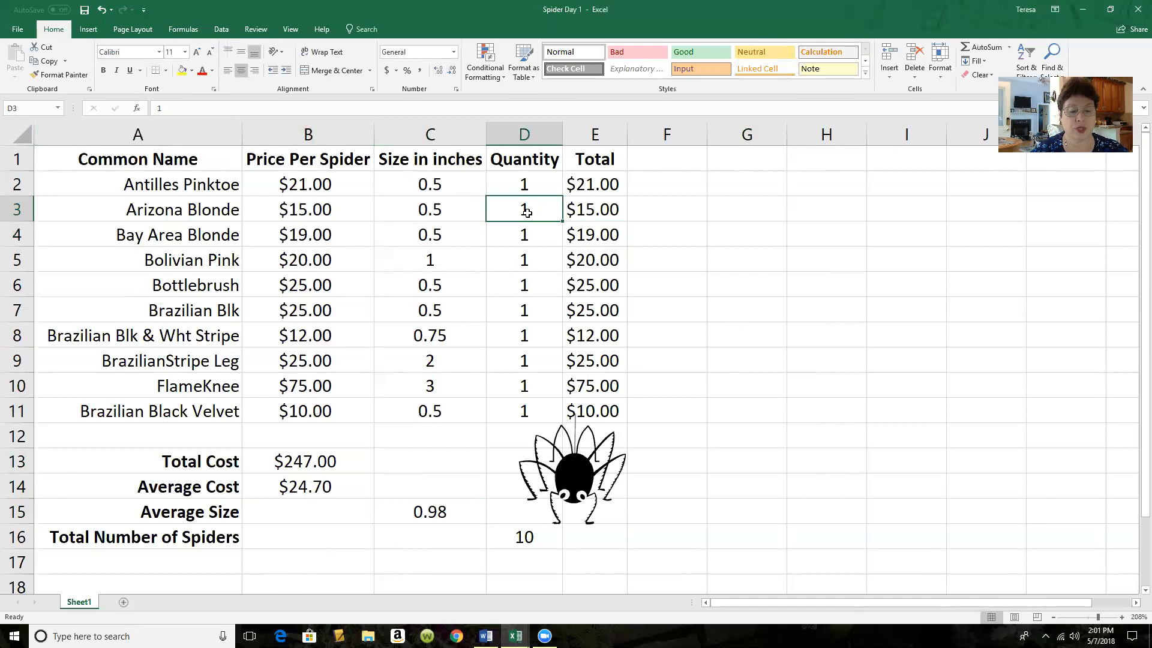
type("3")
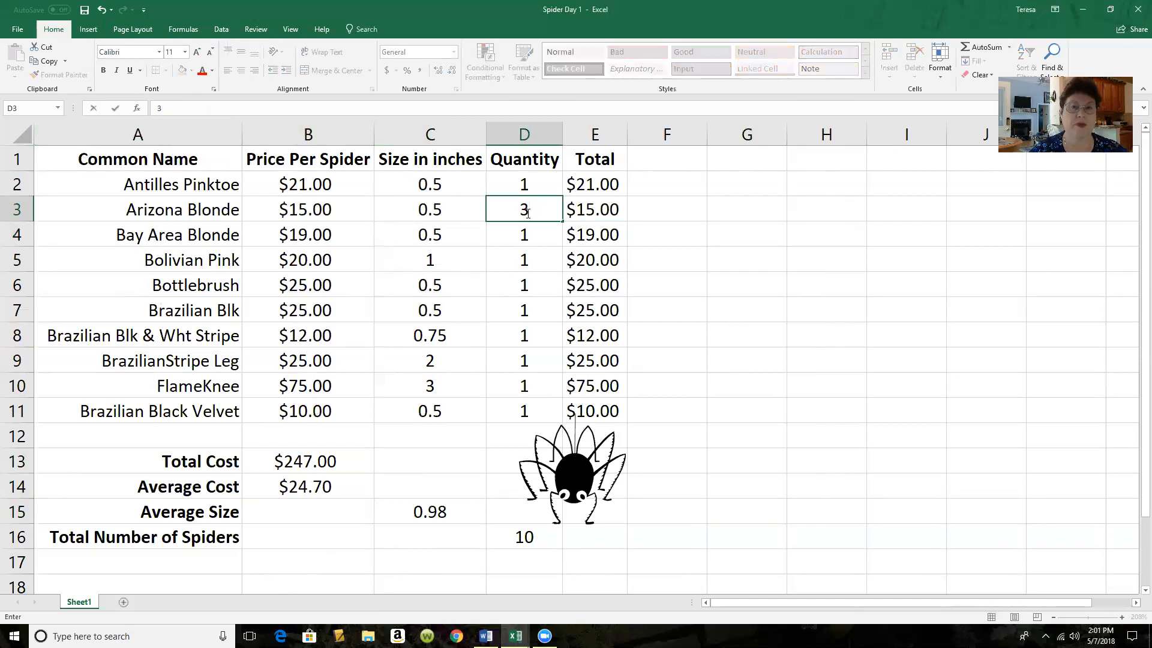
key("Return")
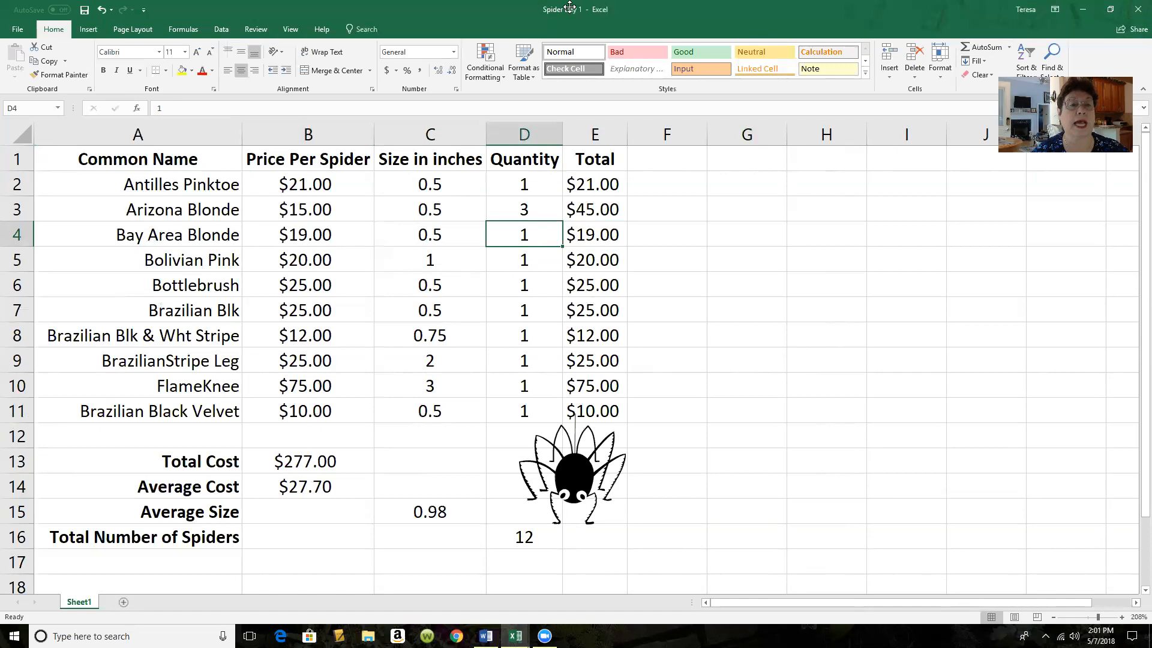
left_click(519, 310)
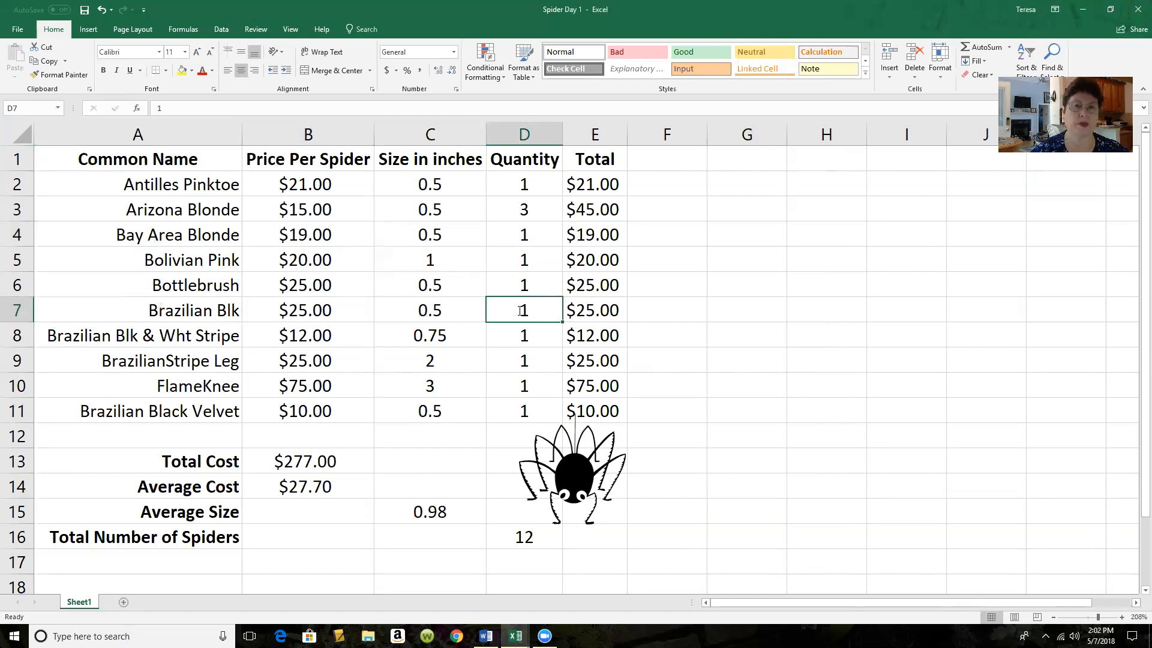
type("2")
key("Return")
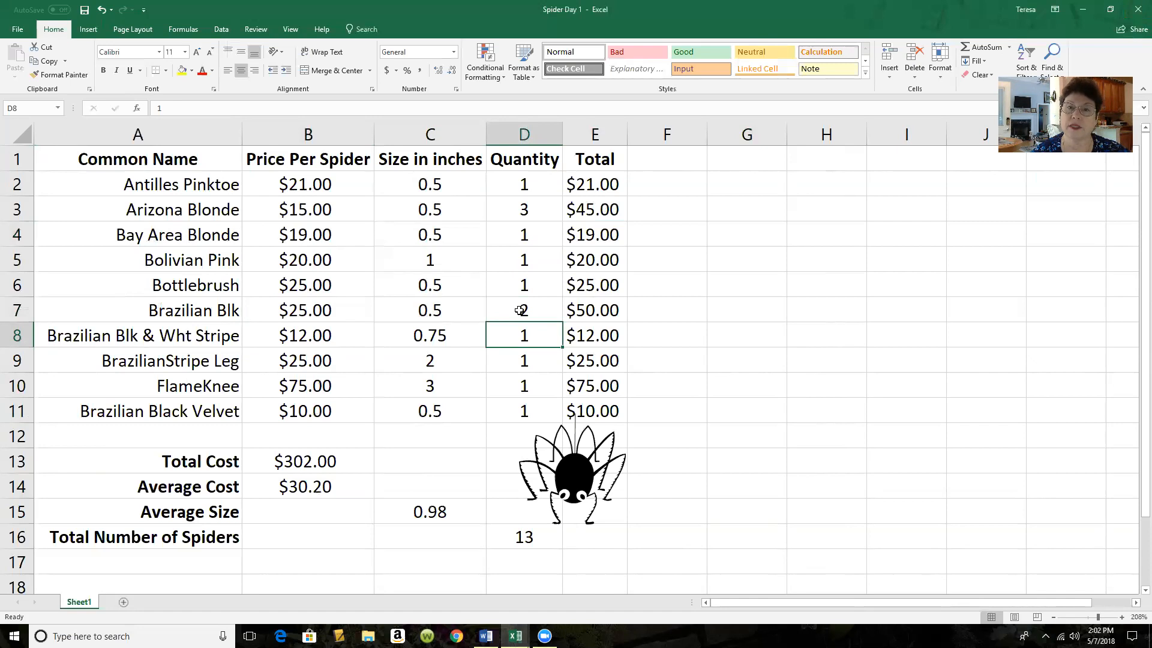
Check the Arizona Blonde quantity in D3 and the formula of its row total in E3
left_click(540, 212)
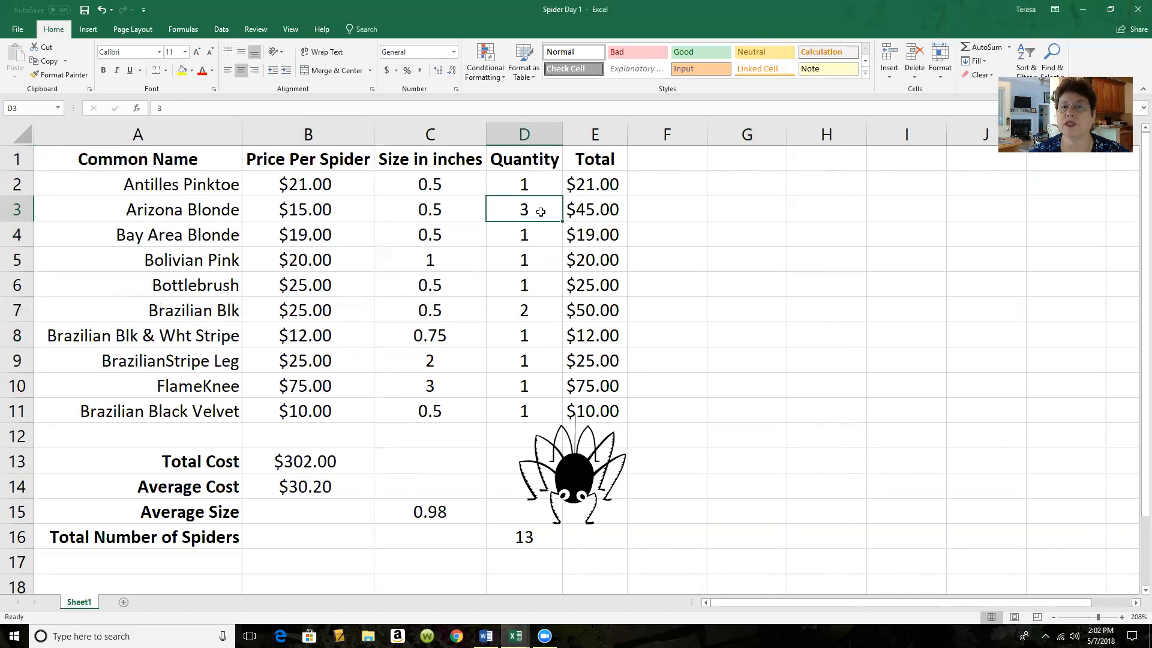
left_click(620, 212)
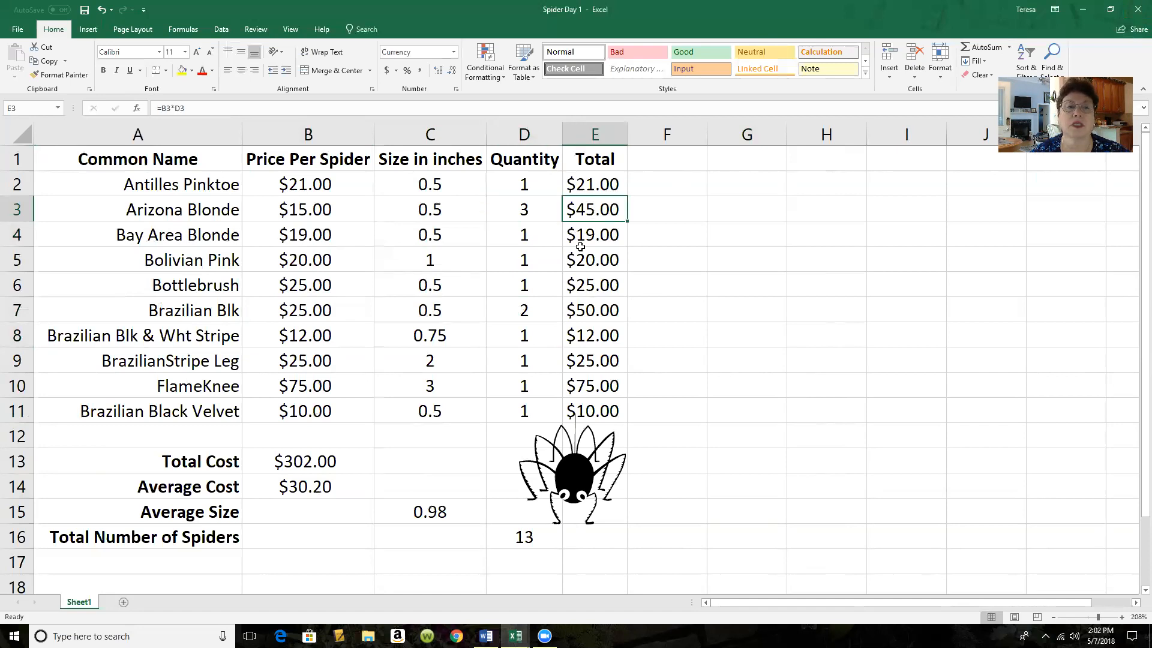
Check the Brazilian Blk quantity and row total in D7:E7 and the formulas in B13, B14 and D16
left_click(527, 315)
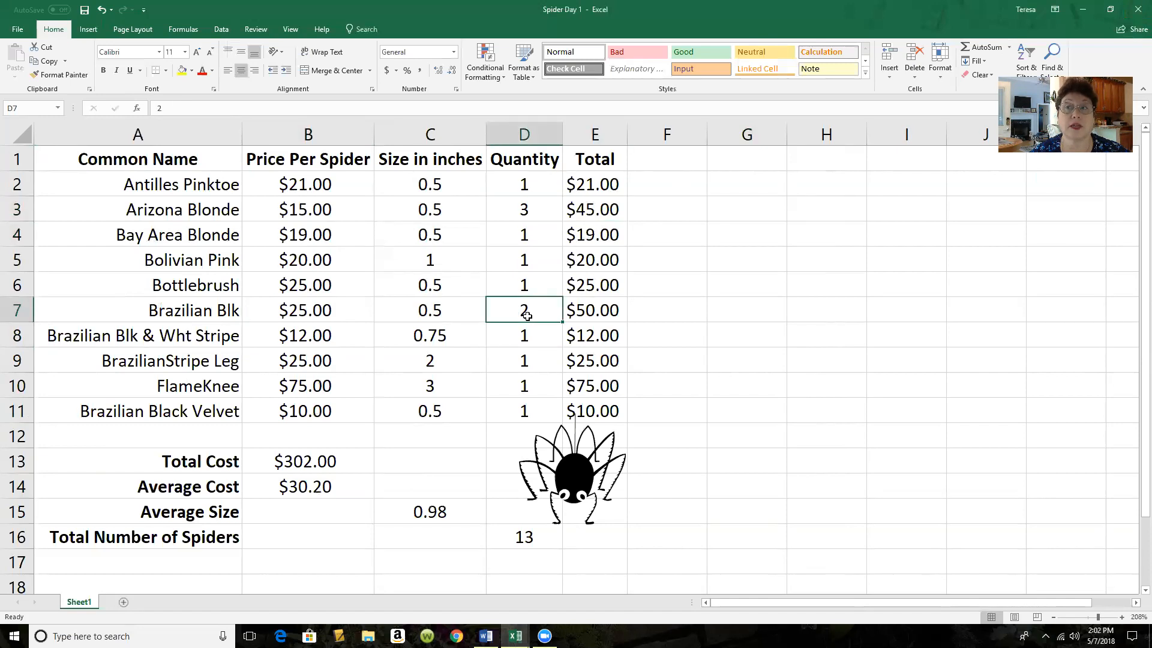
left_click(617, 312)
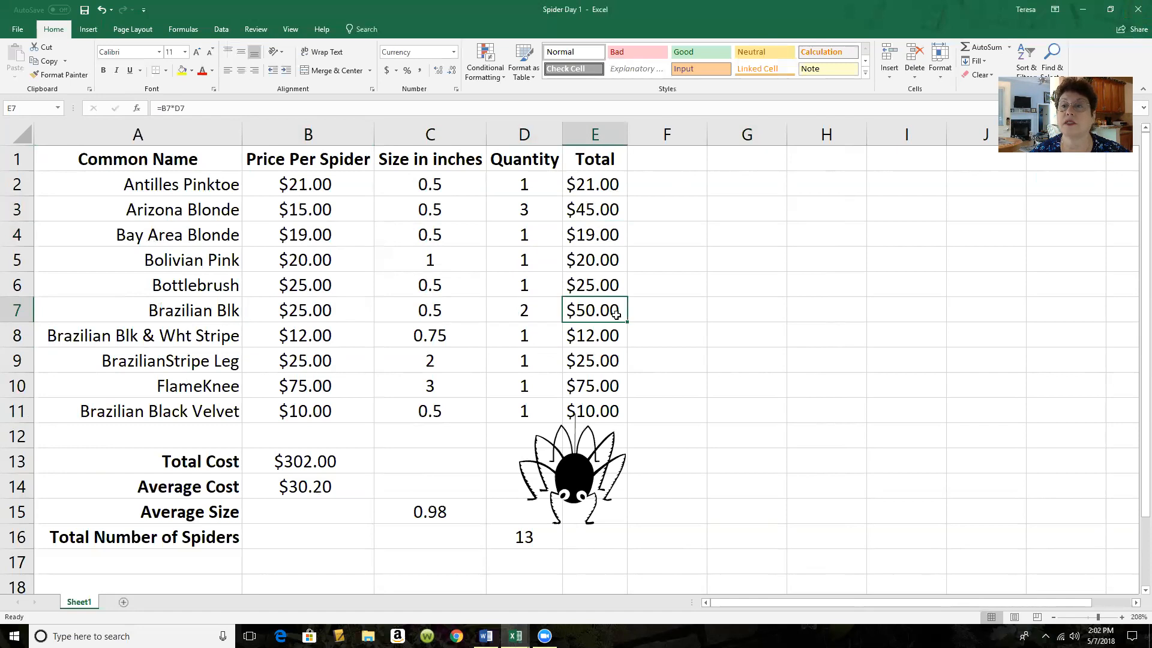
left_click(285, 466)
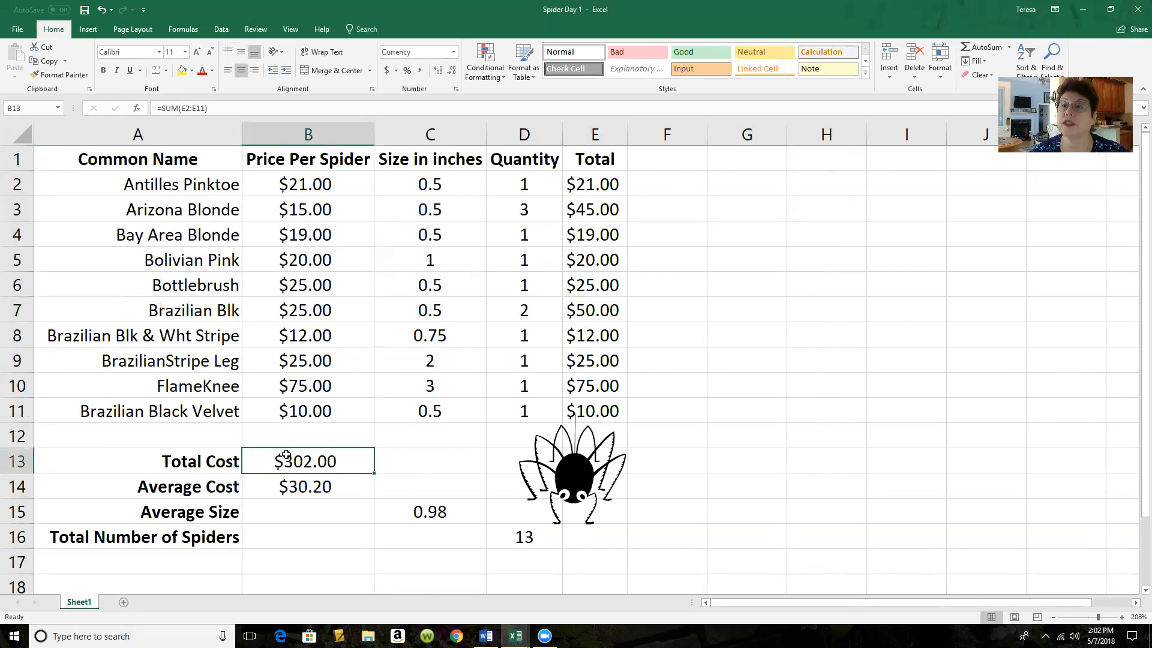
left_click(288, 486)
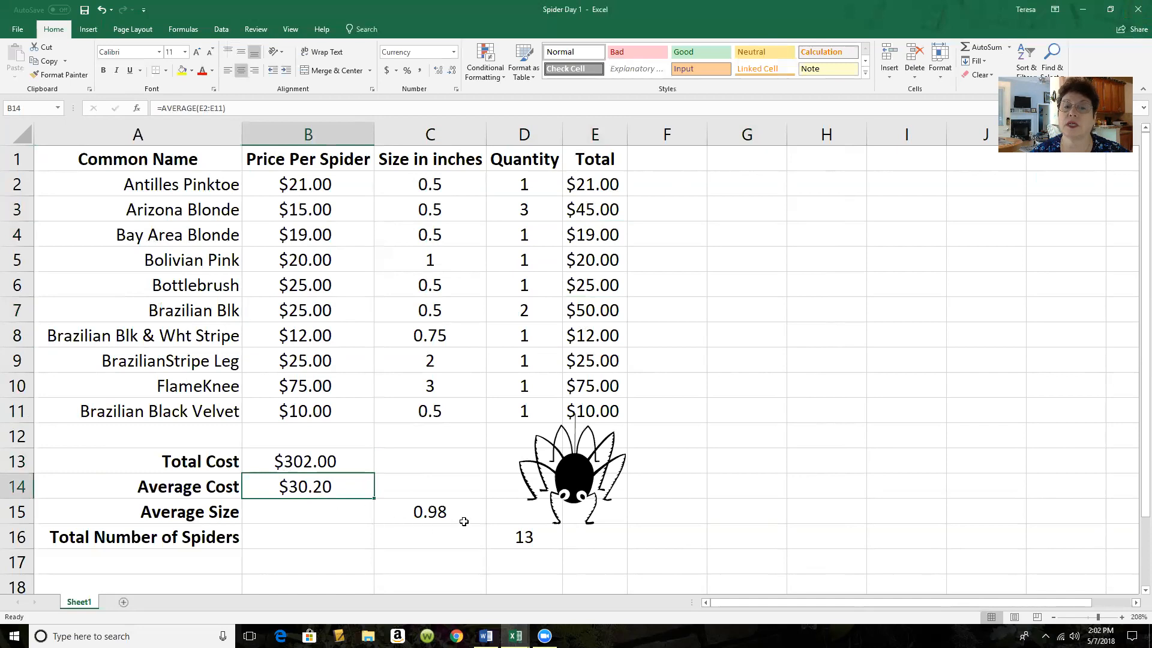
left_click(518, 539)
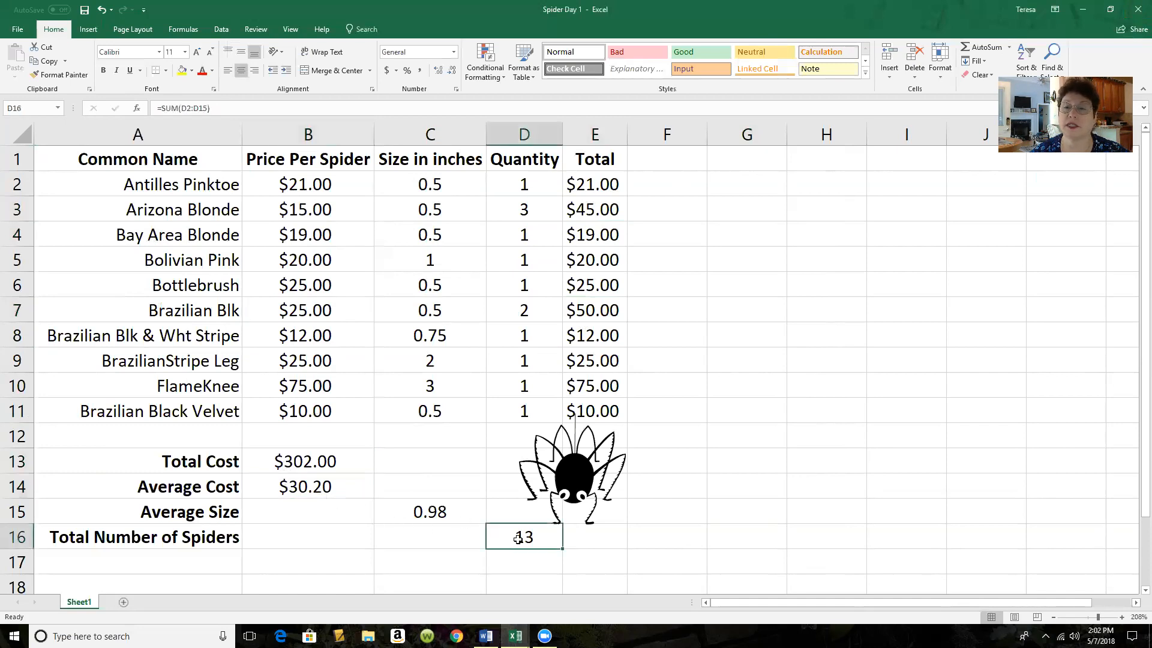
Compare the quantities and totals of Arizona Blonde and Brazilian Blk with the Total Cost, Average Cost and Total Number of Spiders results
left_click(529, 211)
left_click(606, 208)
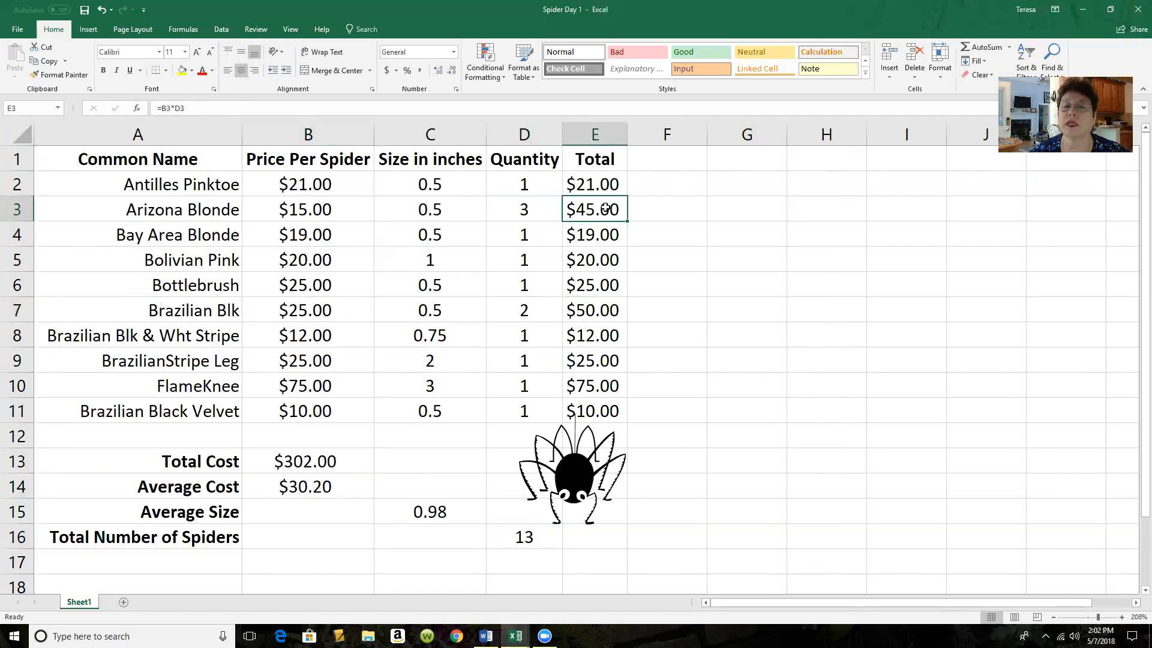
left_click(540, 310)
left_click(608, 312)
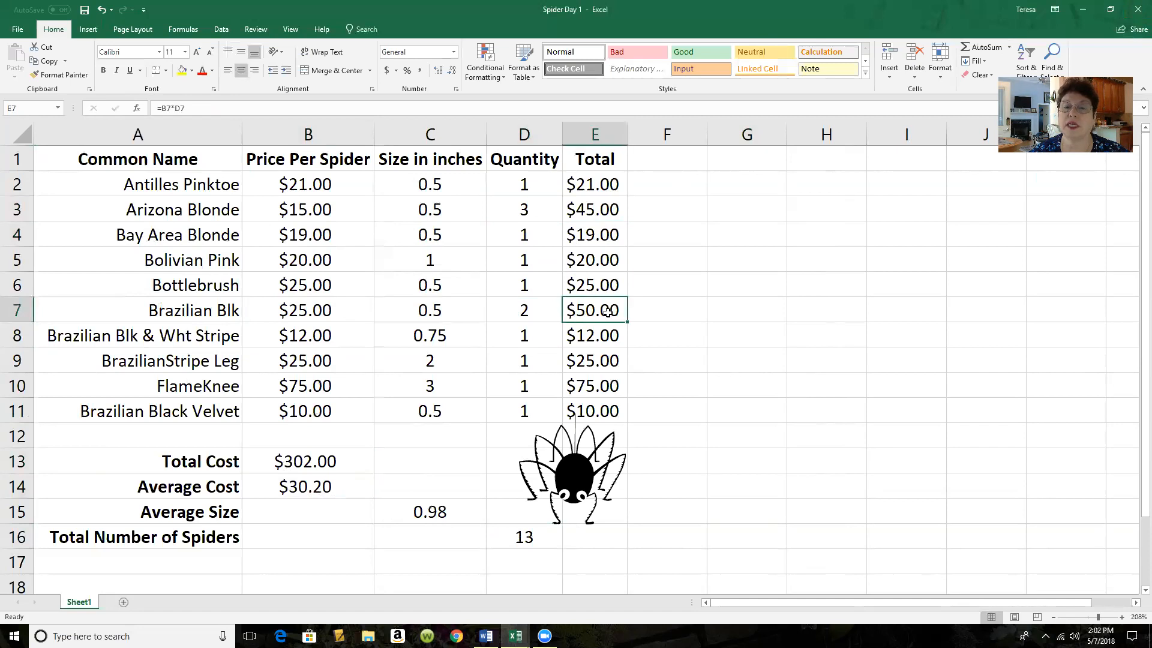
left_click(342, 462)
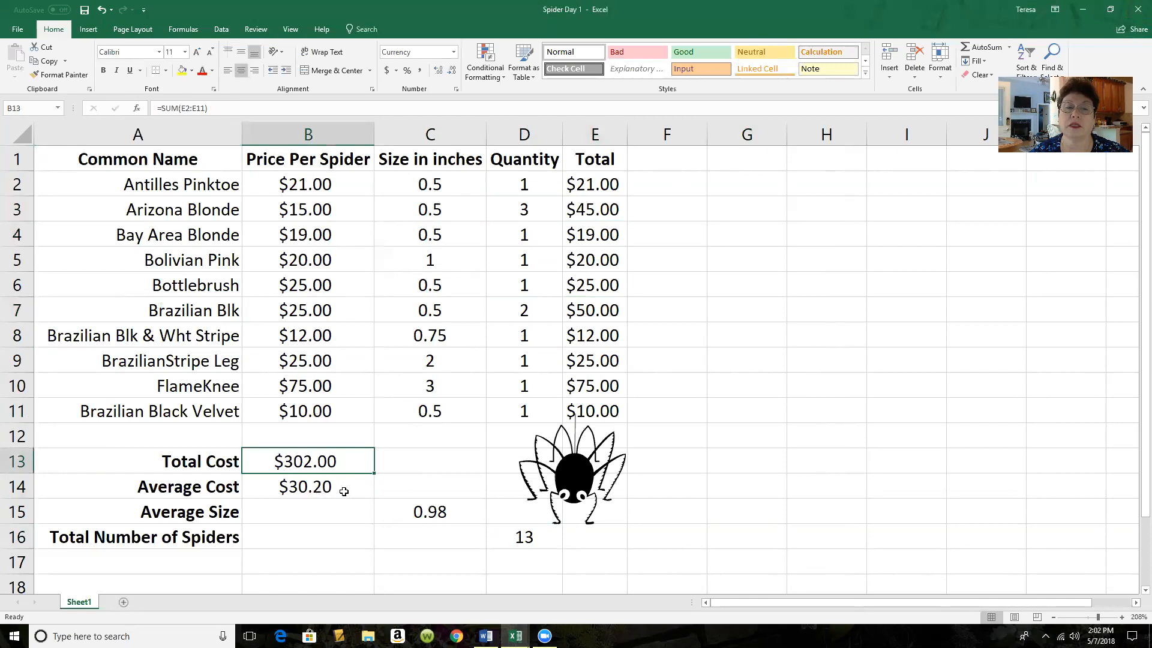
left_click(344, 490)
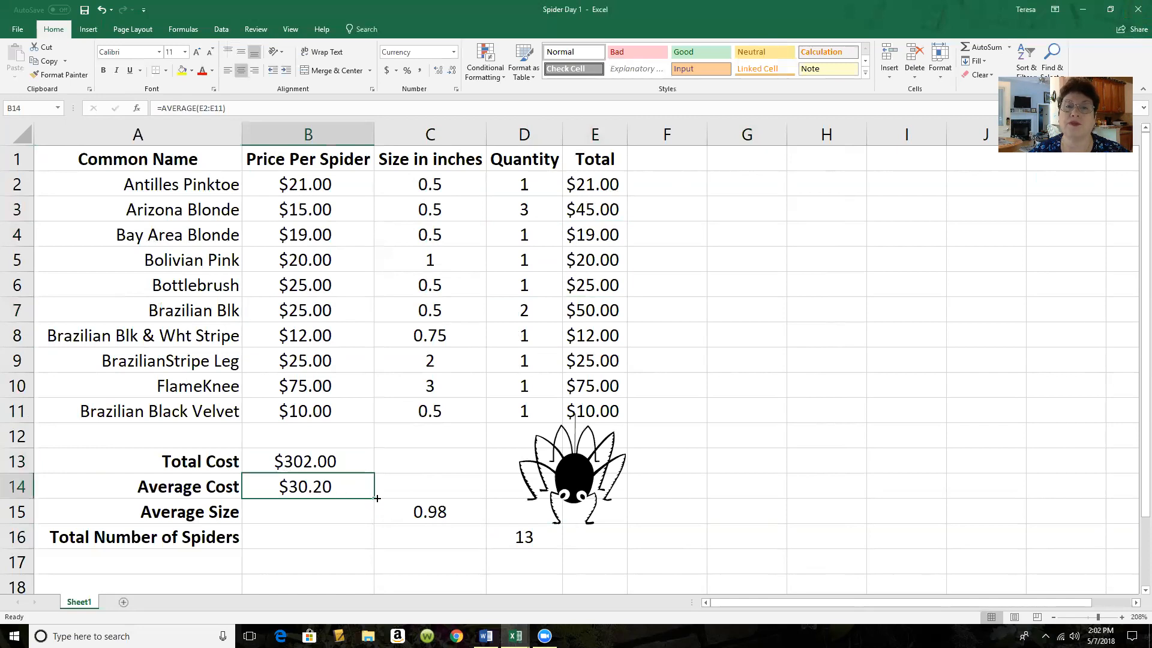
left_click(546, 539)
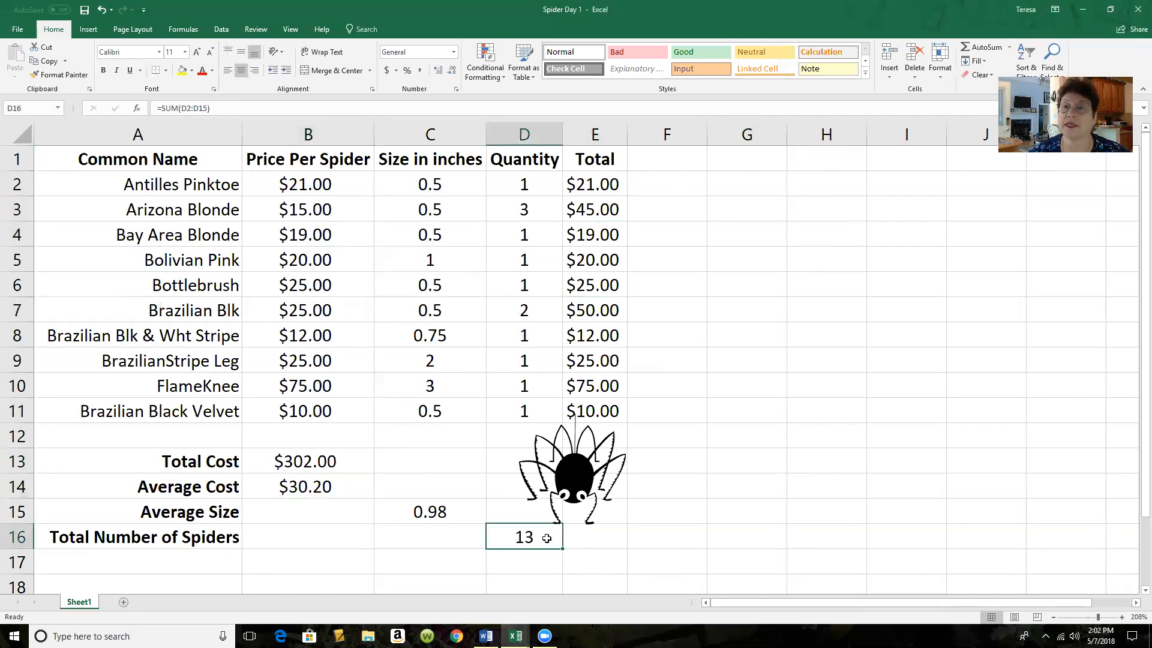
scroll(867, 384, "down", 3)
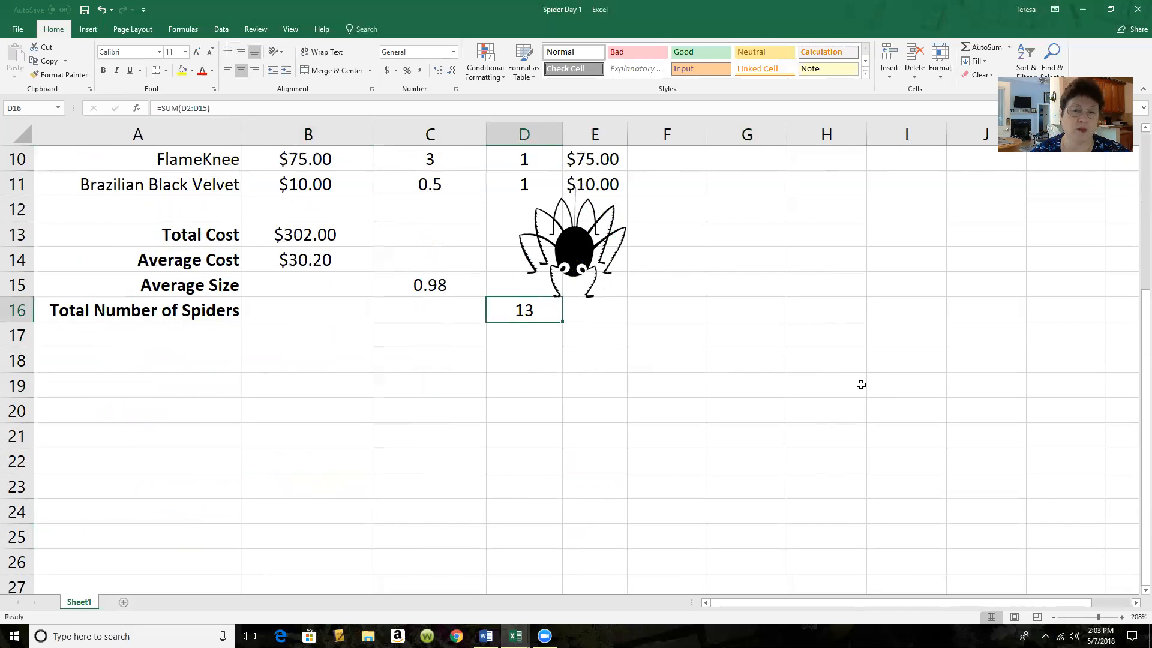
scroll(862, 324, "up", 3)
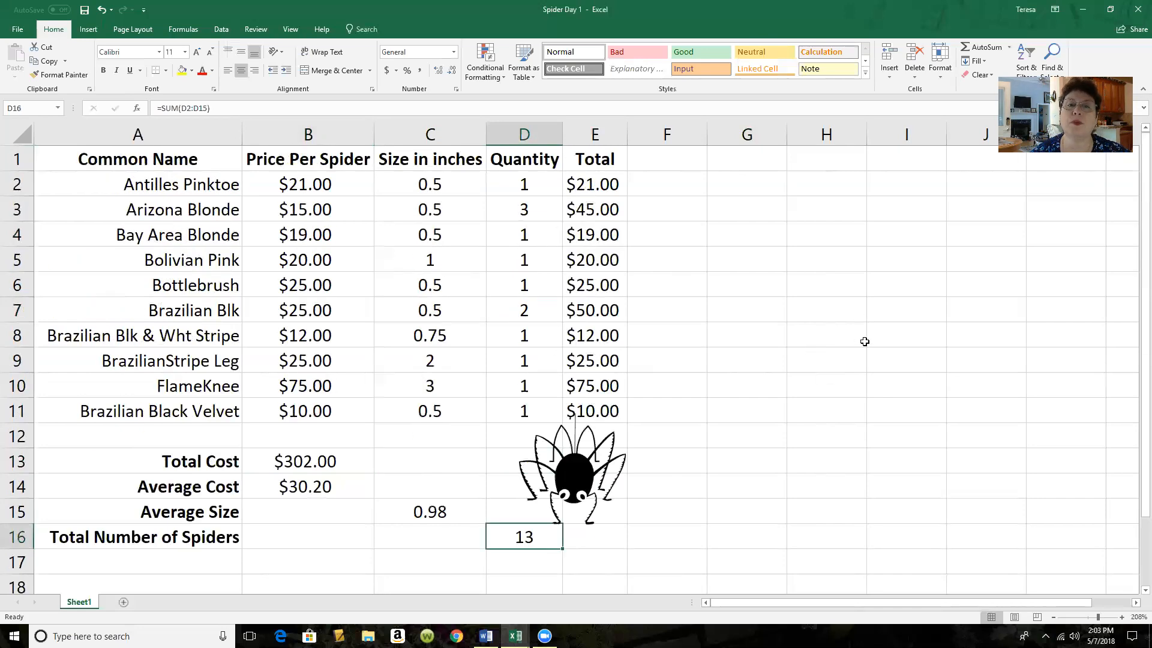
Set the quantities of Arizona Blonde in D3 and Brazilian Blk in D7 to 1
left_click(533, 215)
type("1")
key("Return")
key("Return")
key("Return")
key("Return")
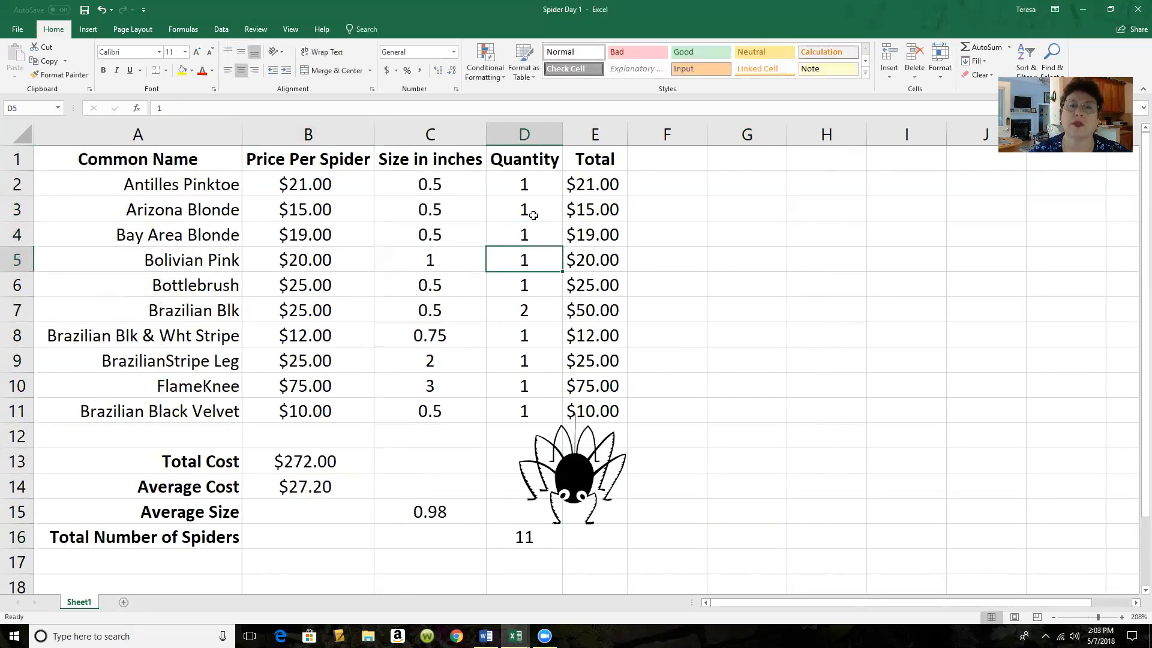
type("1")
key("Return")
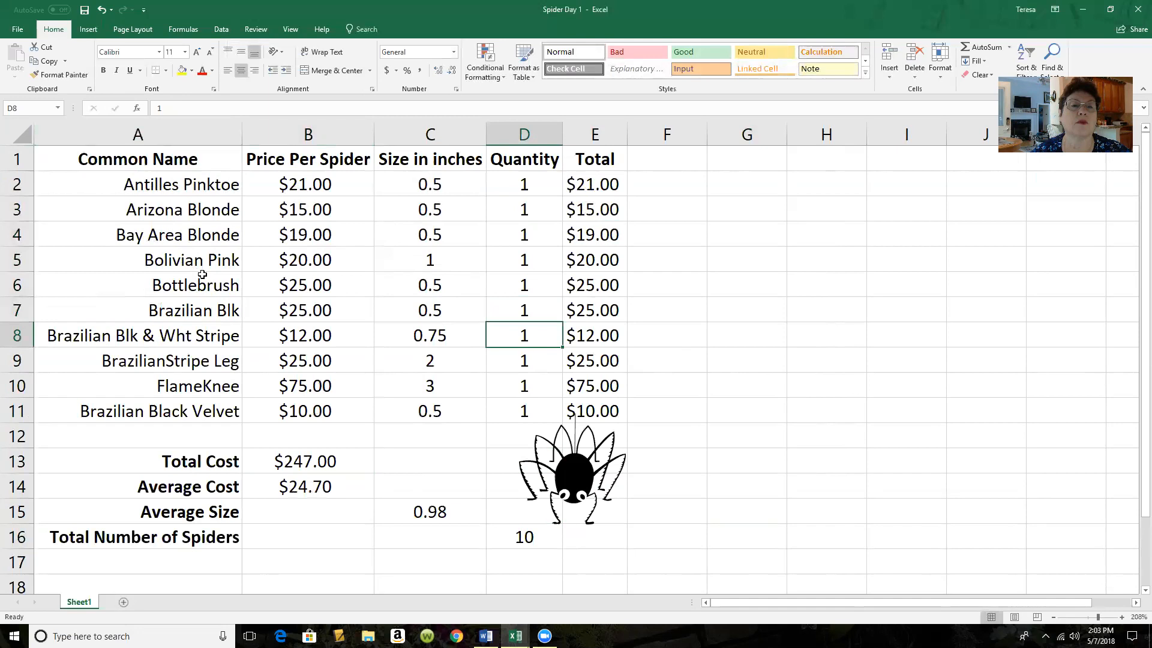
Set the price of Bolivian Pink in B5 to 10 and of Brazilian Blk & Wht Stripe in B8 to 6, and check the Average Cost
left_click(346, 261)
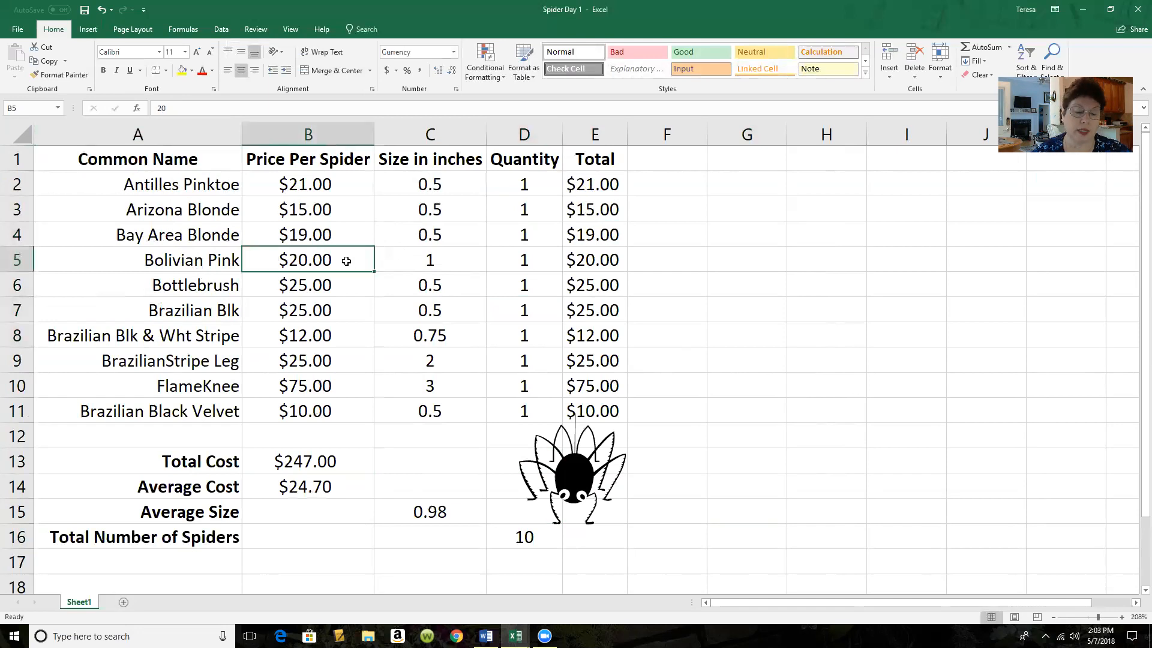
type("10")
key("Return")
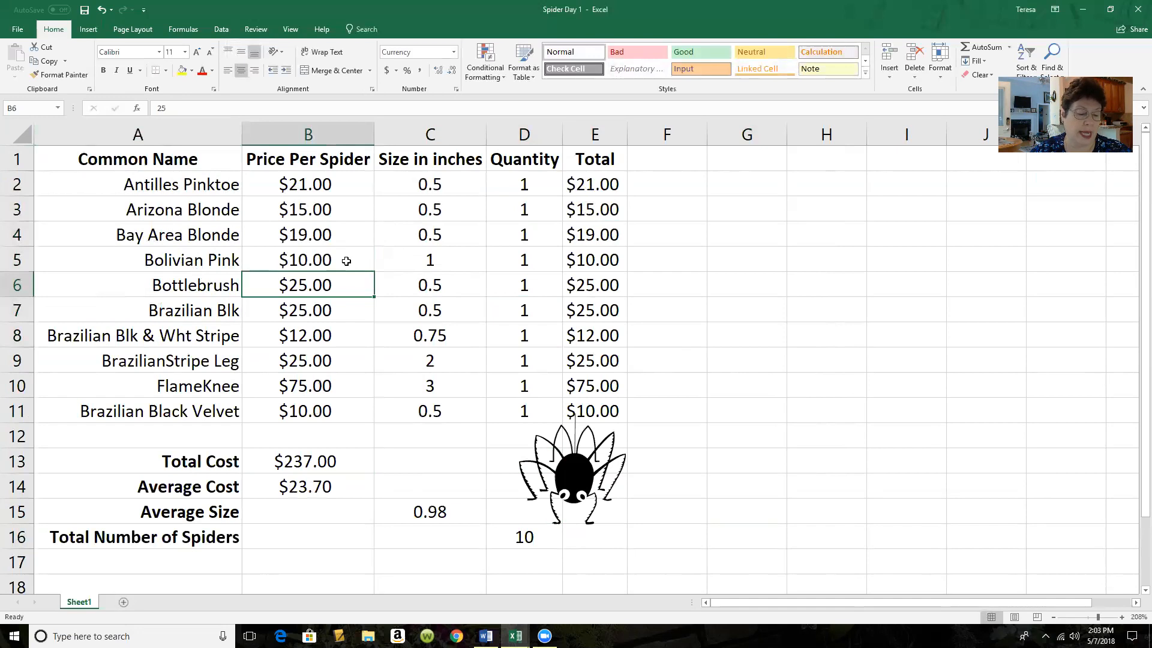
key("Down")
key("Down")
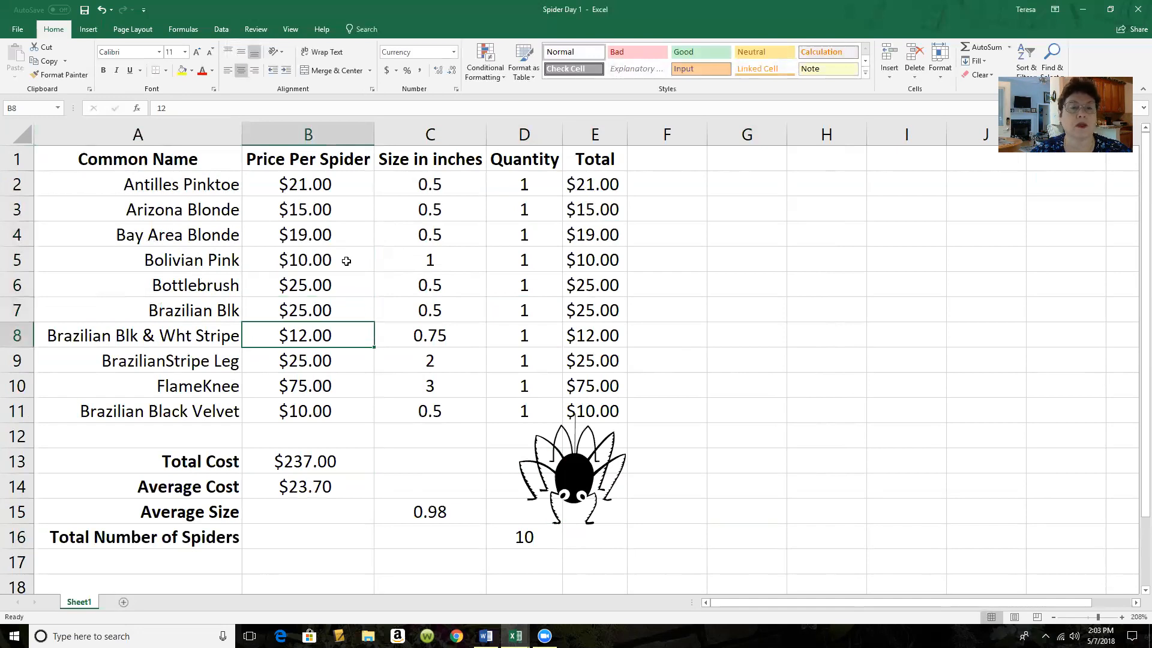
type("6")
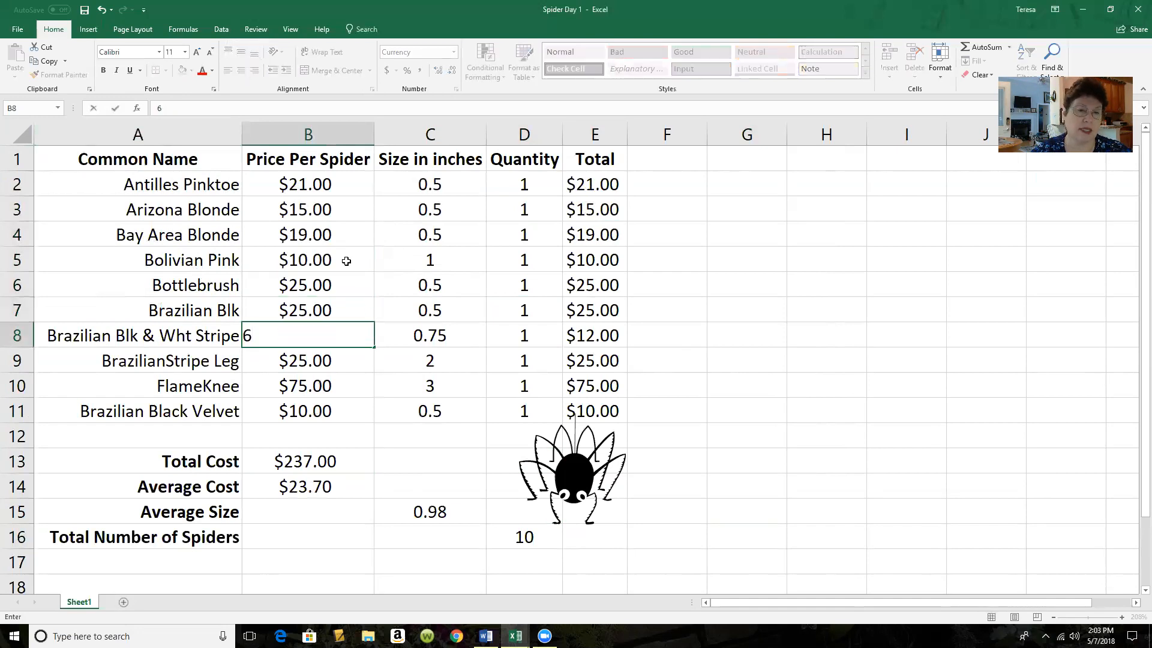
key("Return")
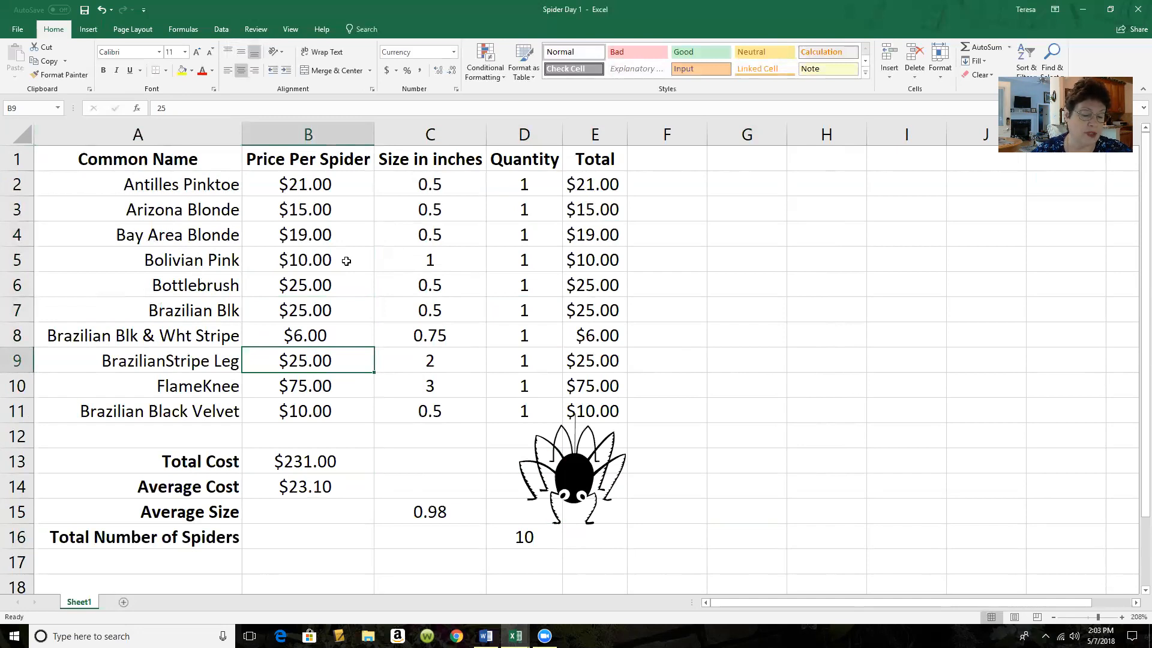
left_click(350, 490)
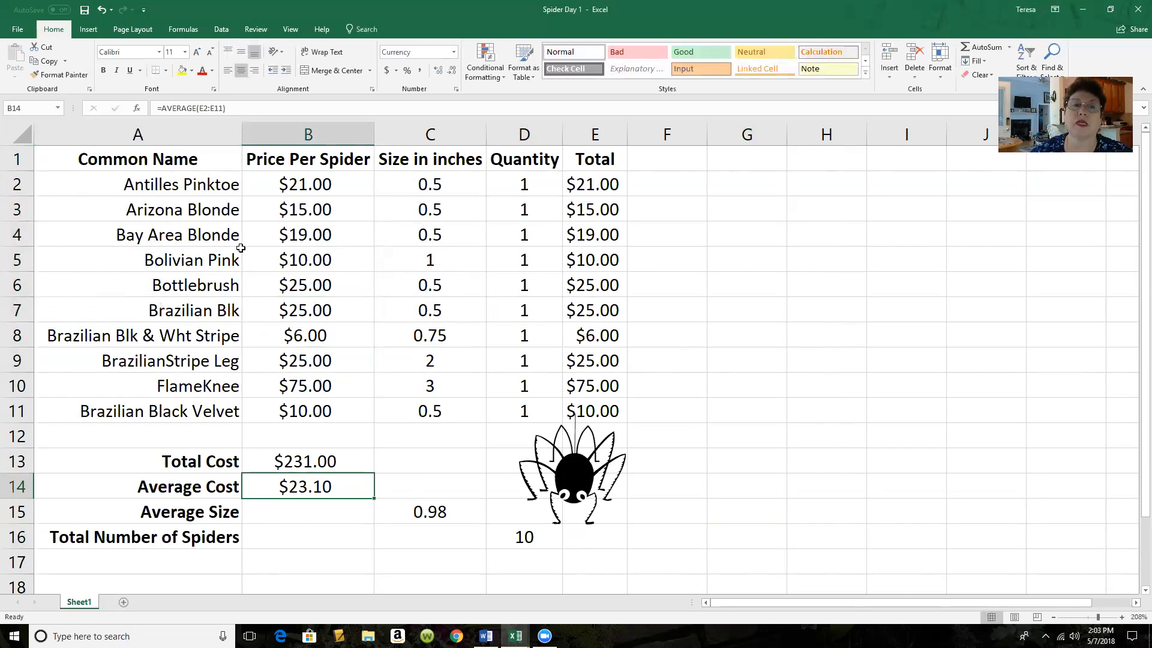
Set the price of Bolivian Pink in B5 to 20 and of Brazilian Blk & Wht Stripe in B8 to 12
left_click(344, 258)
type("20")
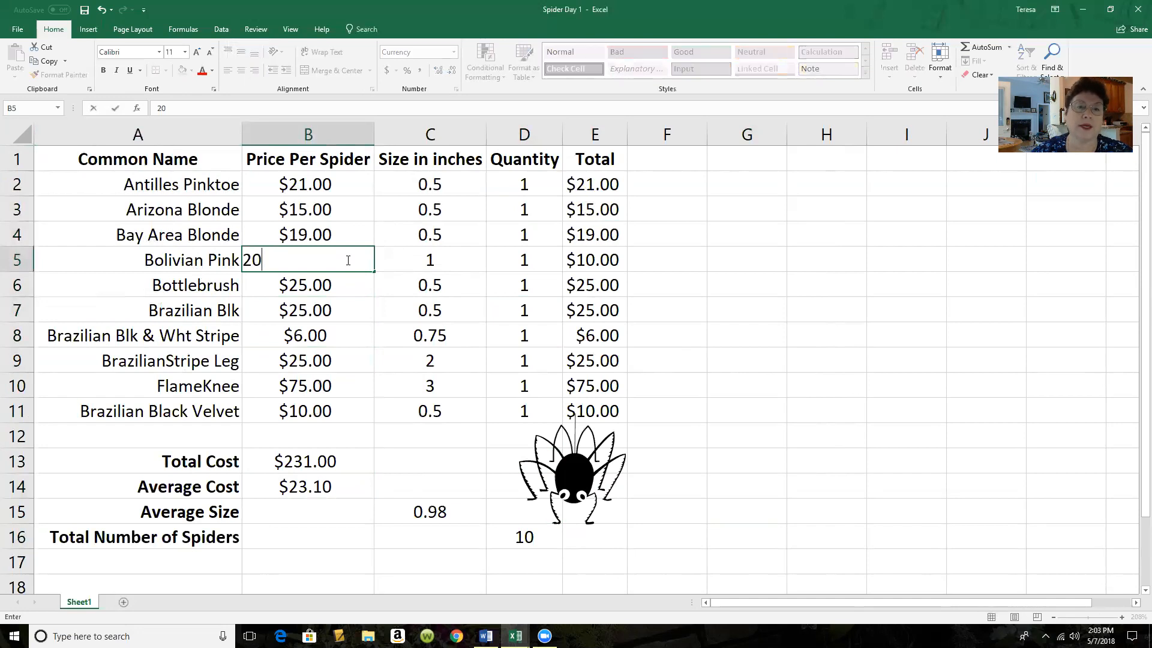
key("Return")
key("Down")
key("Down")
type("12")
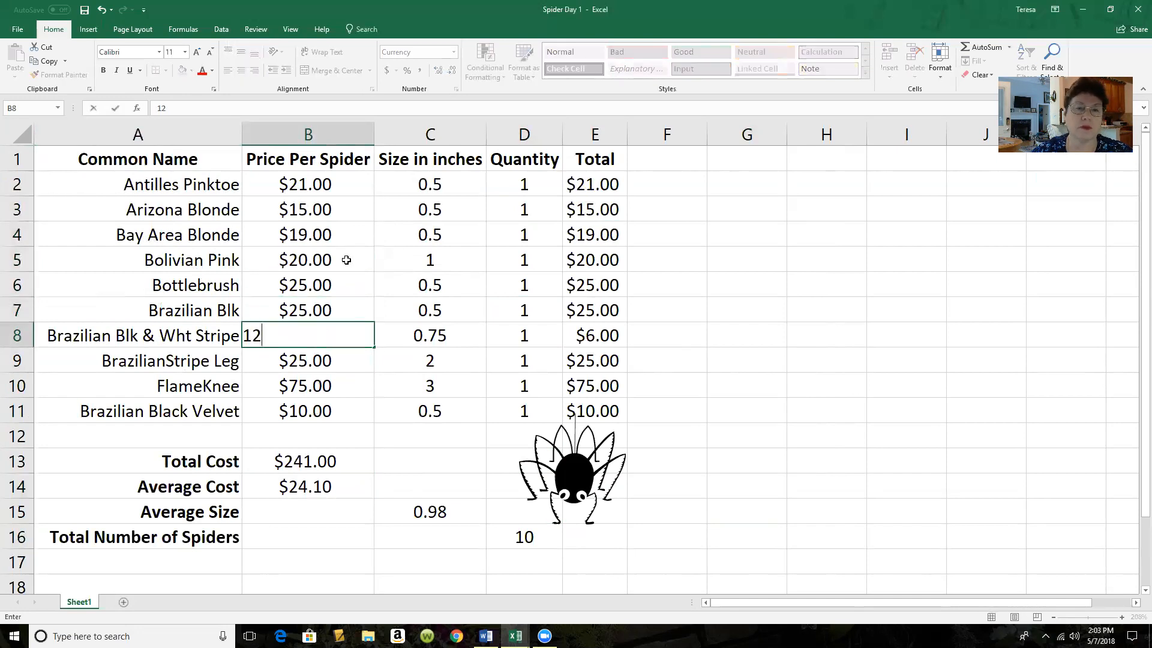
key("Return")
key("Down")
key("Down")
key("Down")
key("Down")
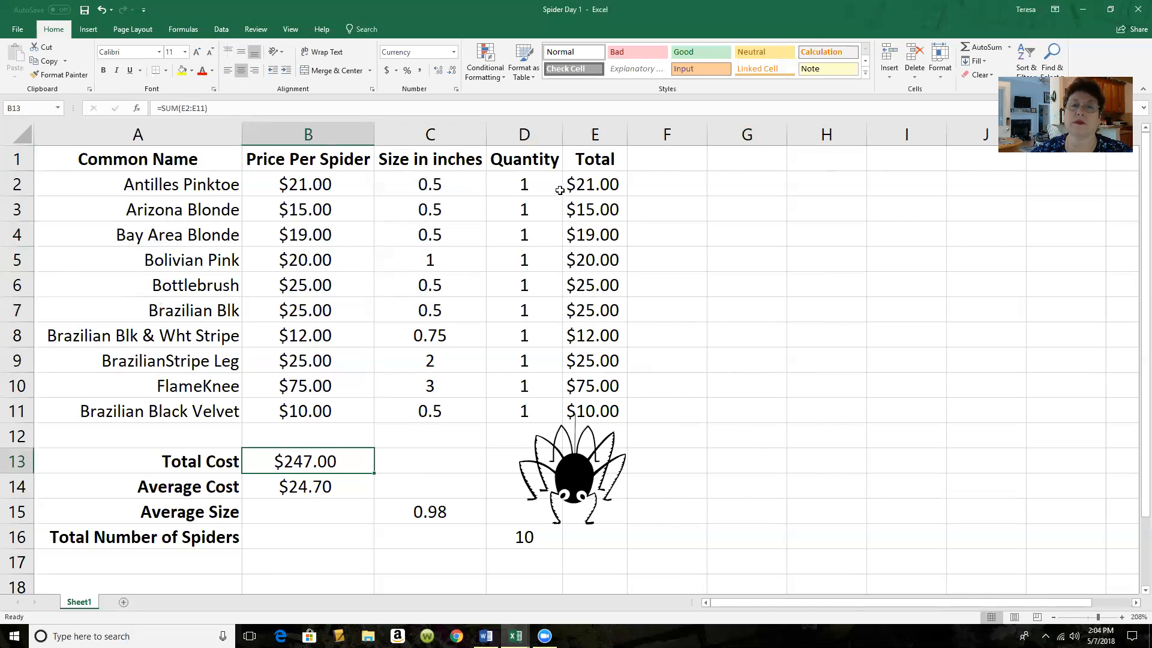
Clear the quantities in D2:D11 and enter 2 for Bottlebrush, 3 for Brazilian Blk & Wht Stripe and 1 for Bay Area Blonde
left_click_drag(533, 181, 530, 420)
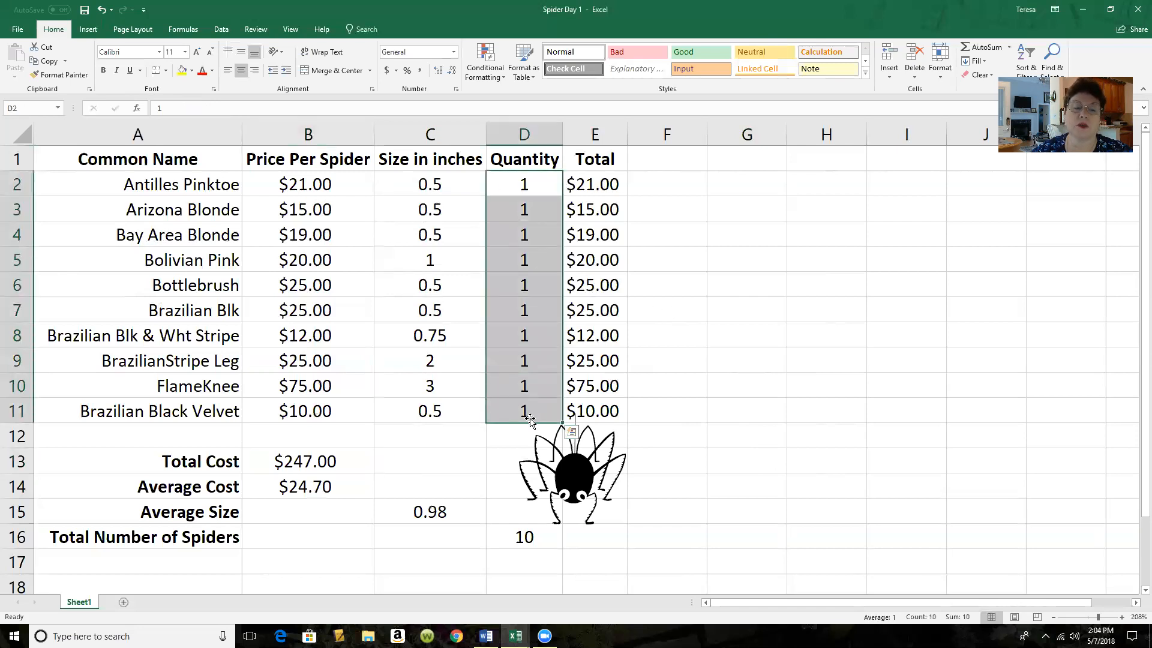
key("Delete")
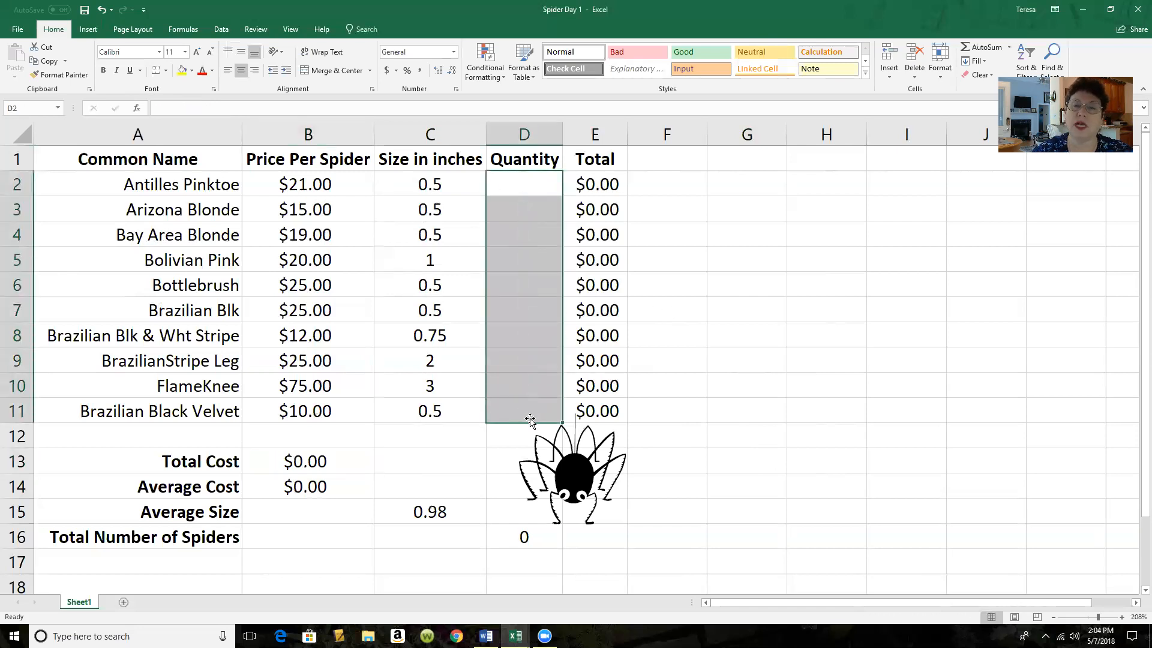
left_click(517, 284)
type("2")
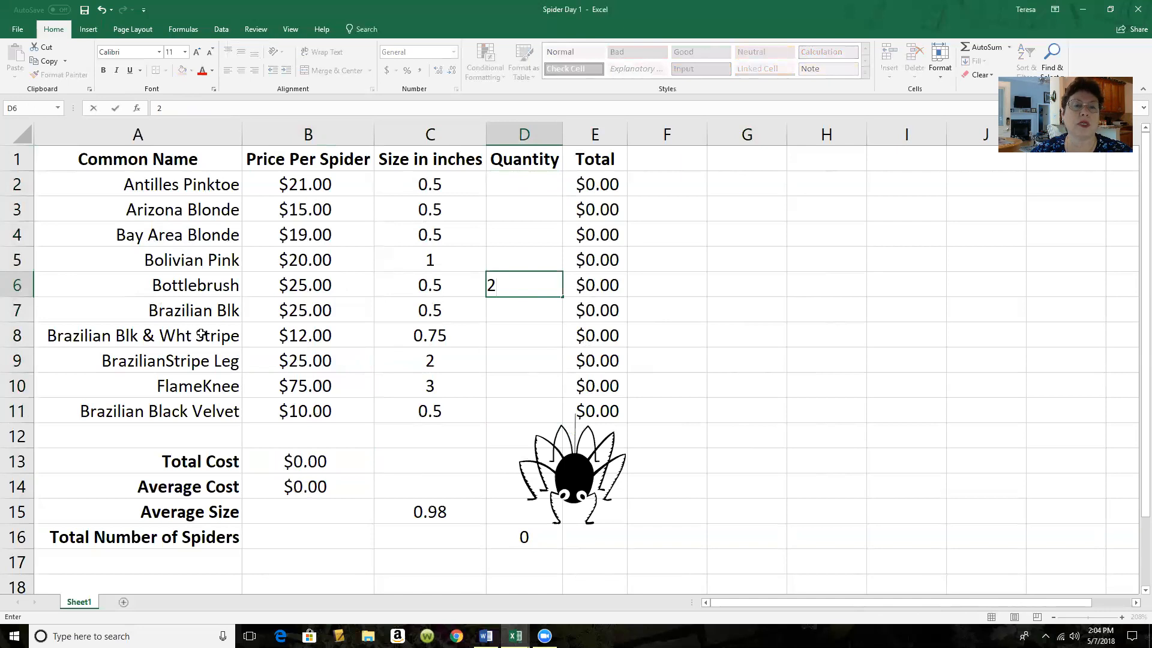
left_click(523, 336)
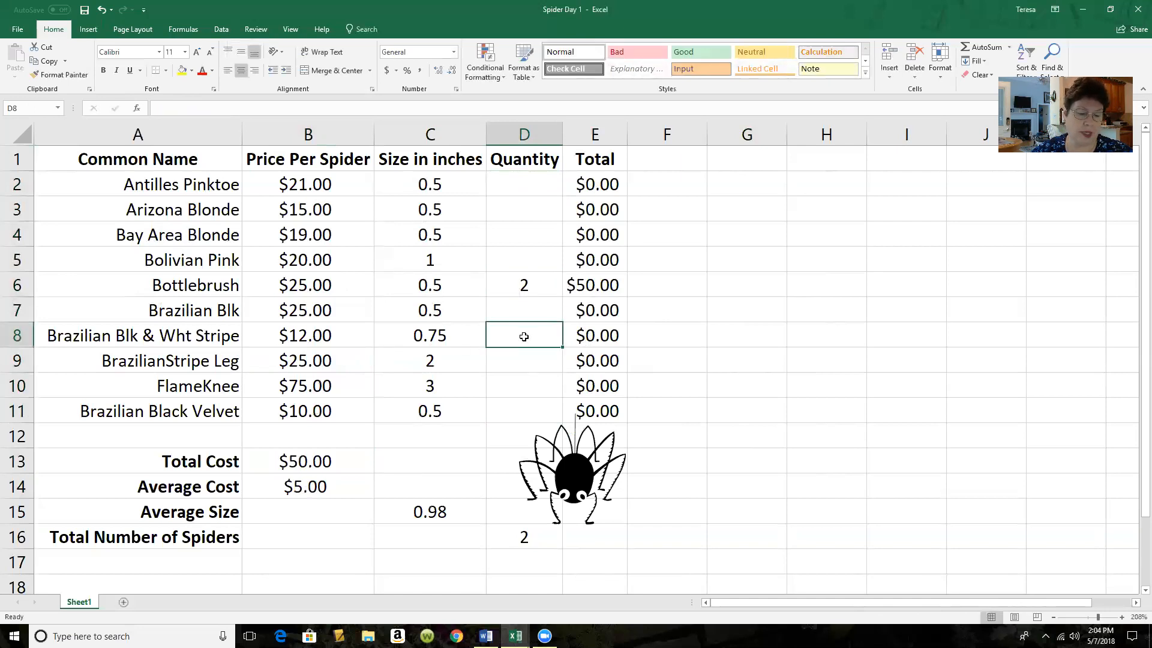
type("3")
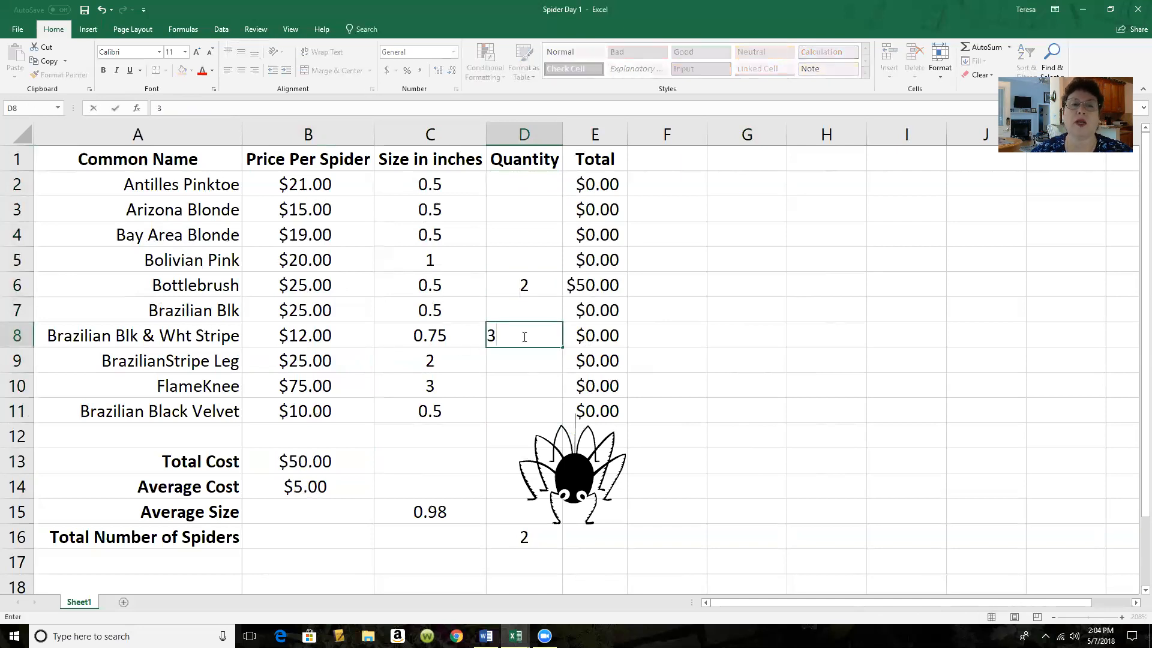
left_click(540, 234)
type("1")
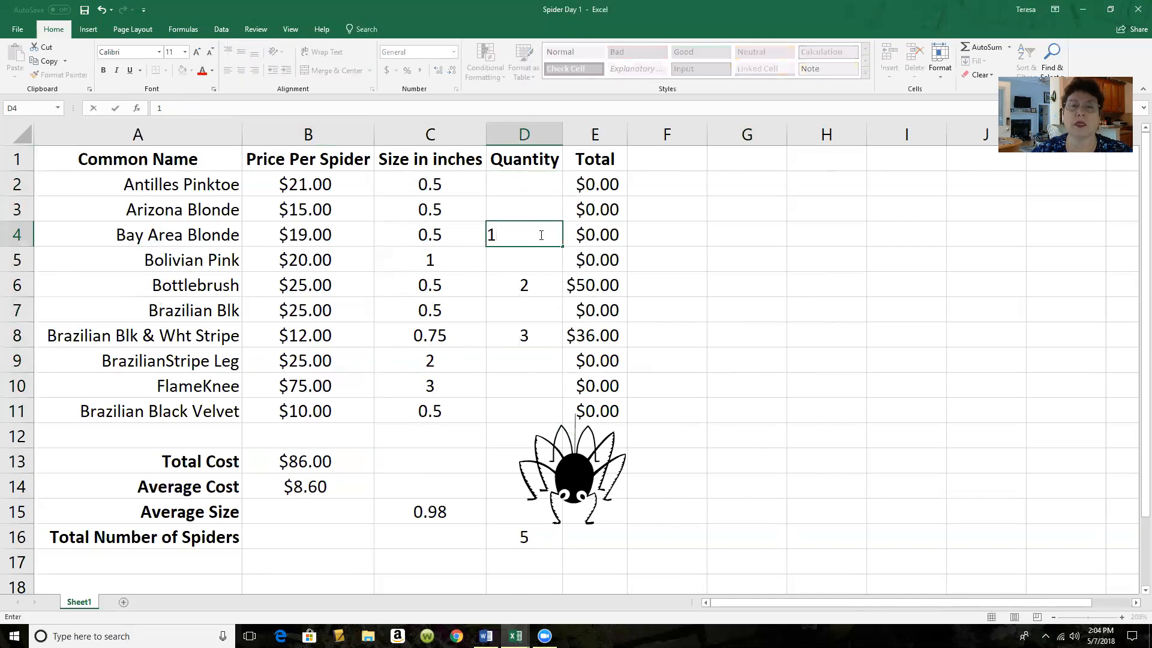
key("Return")
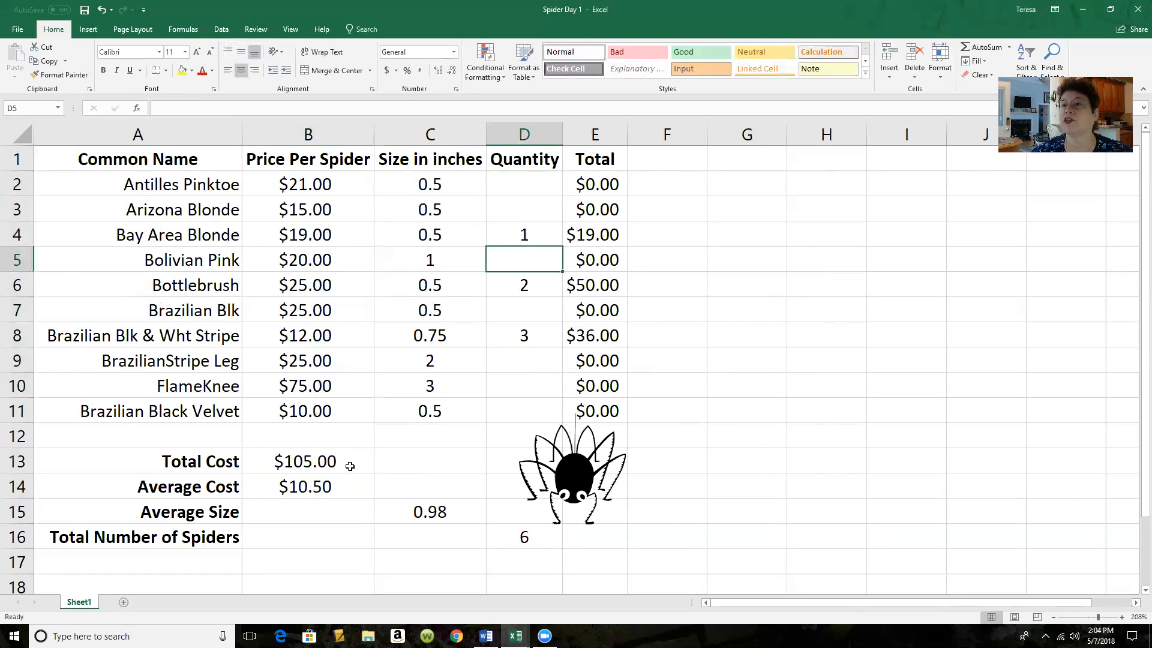
Fill in the Quantity column so that every spider in D2:D11 has a quantity of 1
left_click(543, 189)
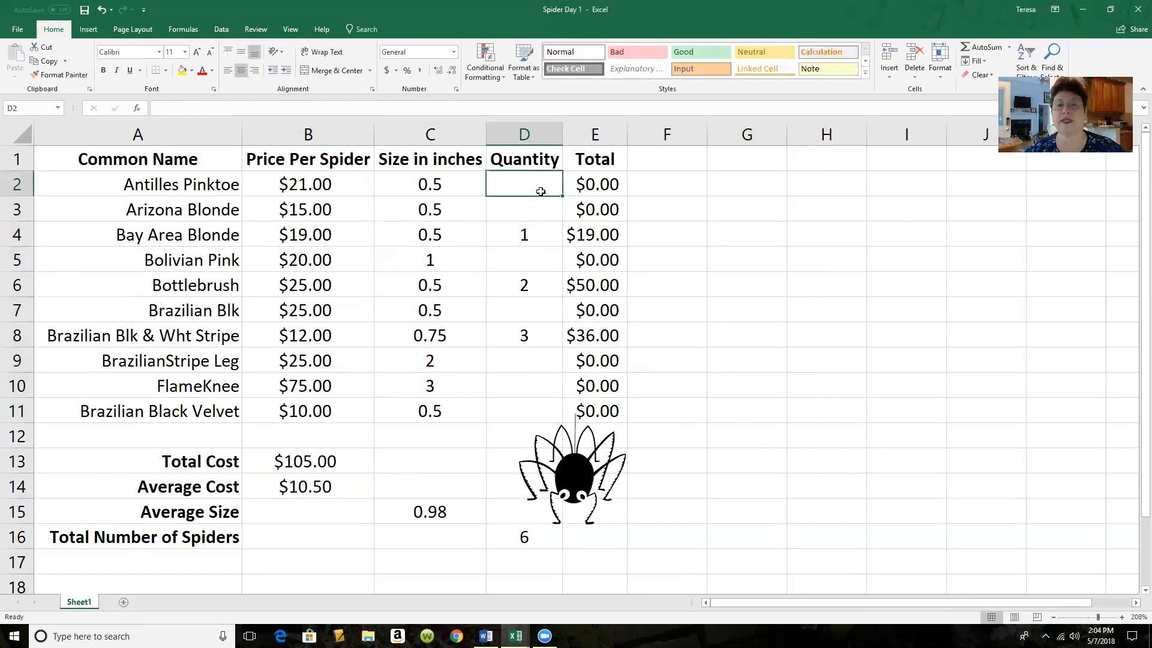
type("1")
key("Return")
type("1")
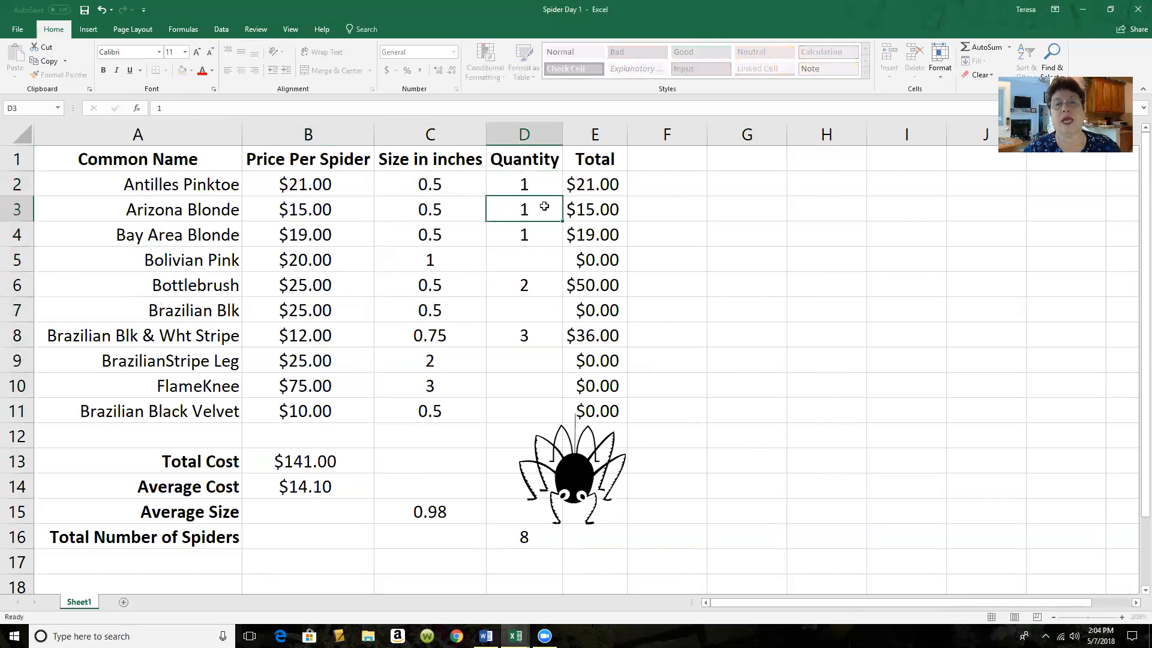
key("Return")
key("Return")
type("1")
key("Return")
type("1")
key("Return")
type("1")
key("Return")
type("1")
key("Return")
type("1")
key("Return")
type("1")
key("Return")
type("1")
key("Return")
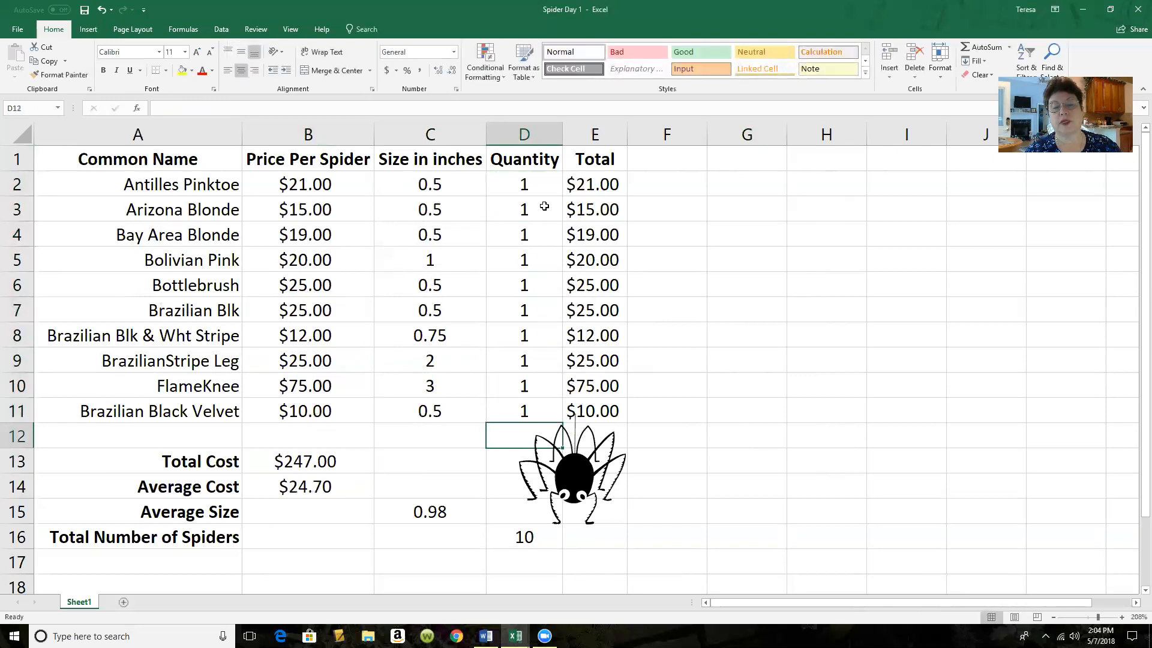
scroll(927, 263, "down", 3)
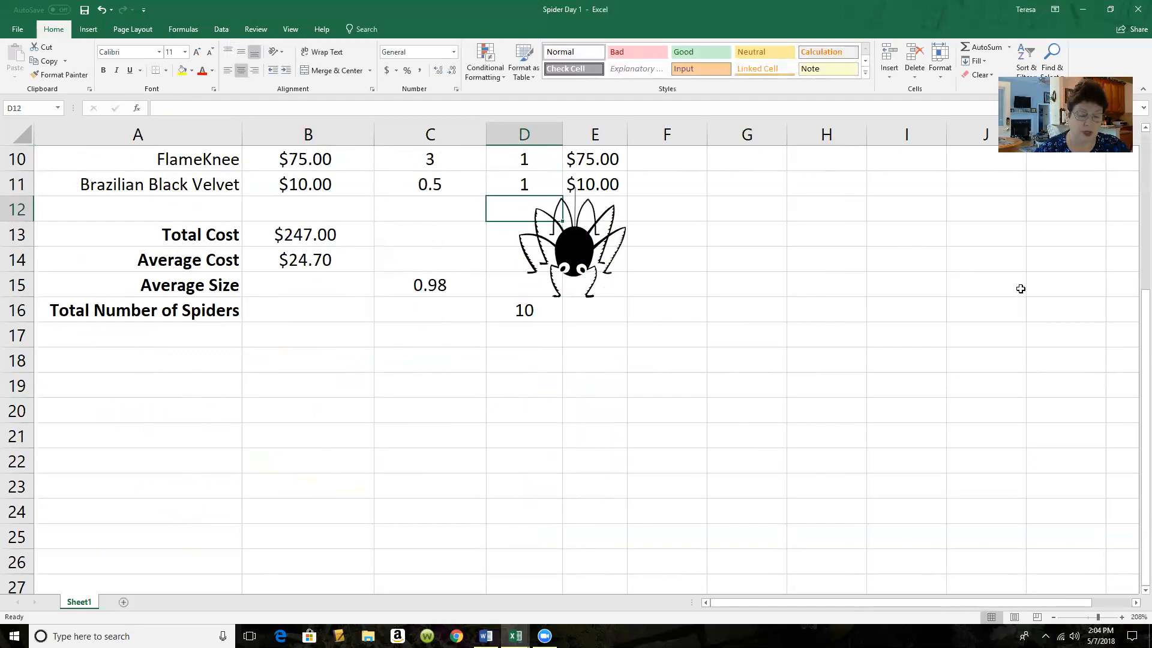
scroll(488, 427, "up", 3)
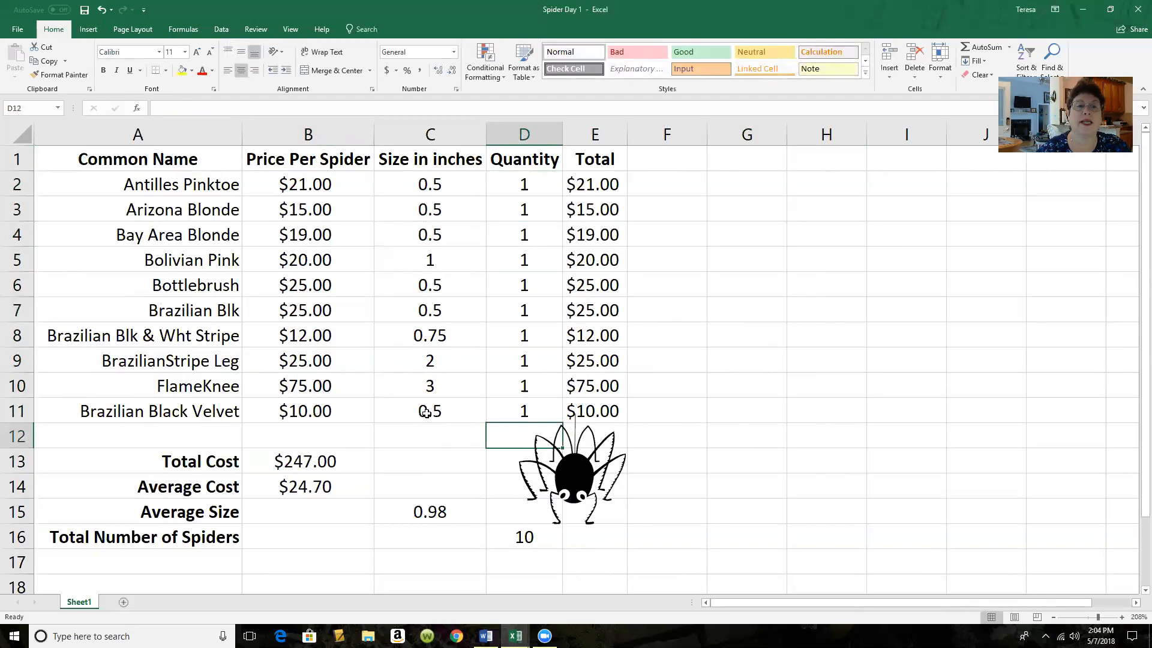
Insert a 2-D clustered bar chart of the common names and prices in A1:B11 and place it below the table, starting at row 17
left_click_drag(65, 157, 301, 403)
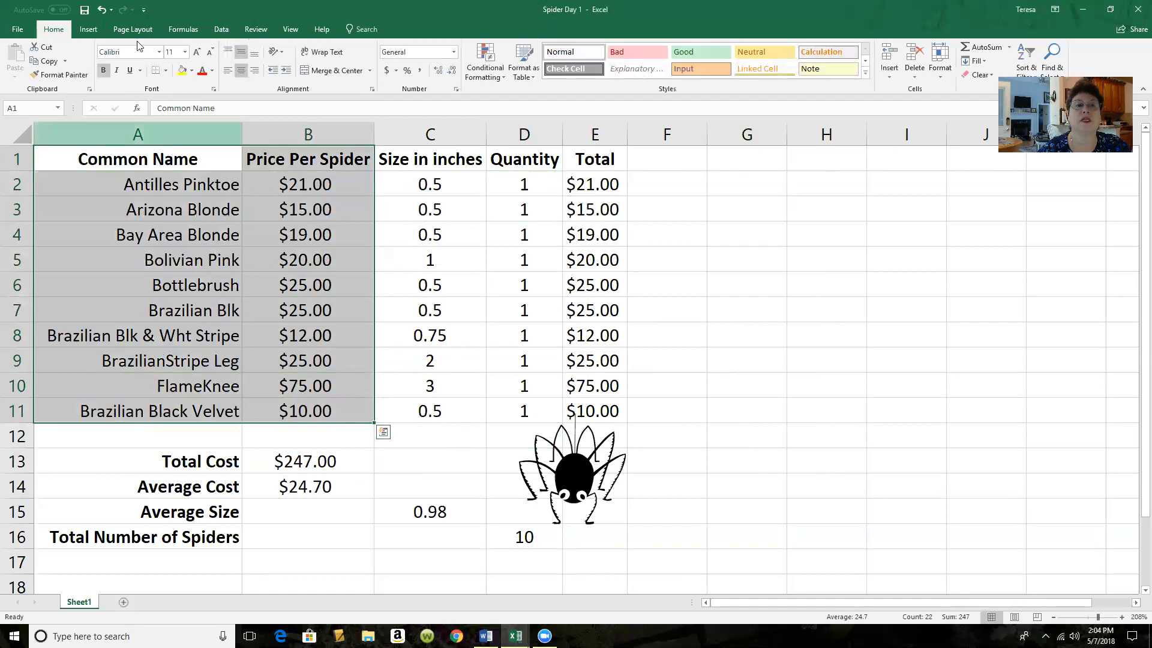
left_click(88, 29)
left_click(470, 47)
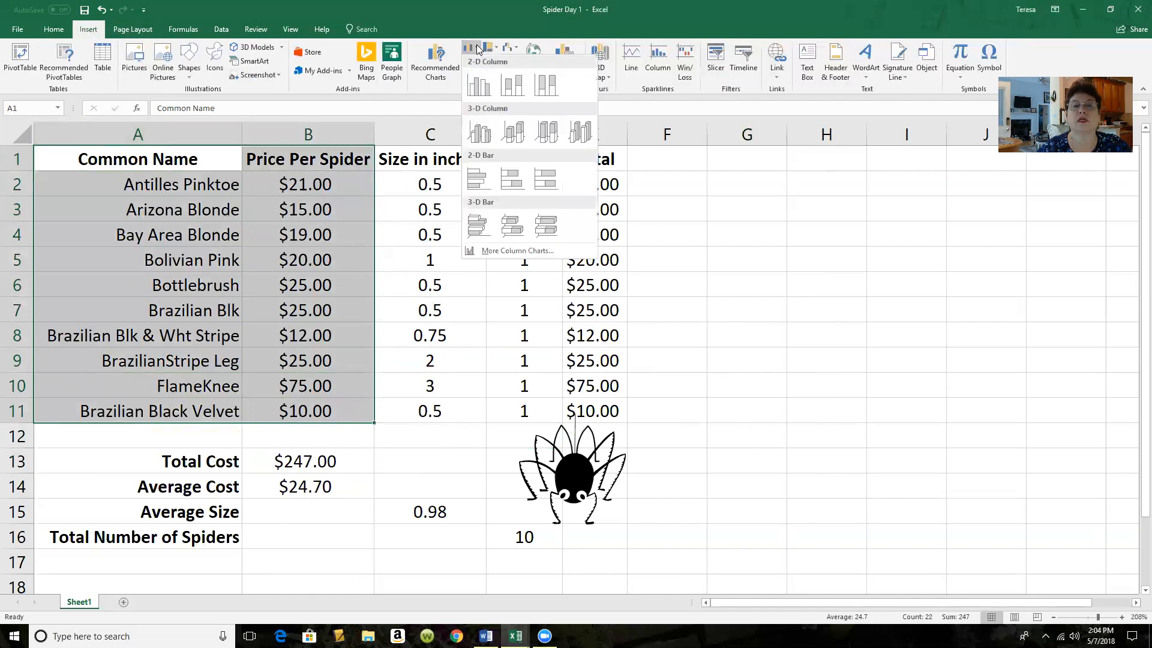
left_click(480, 183)
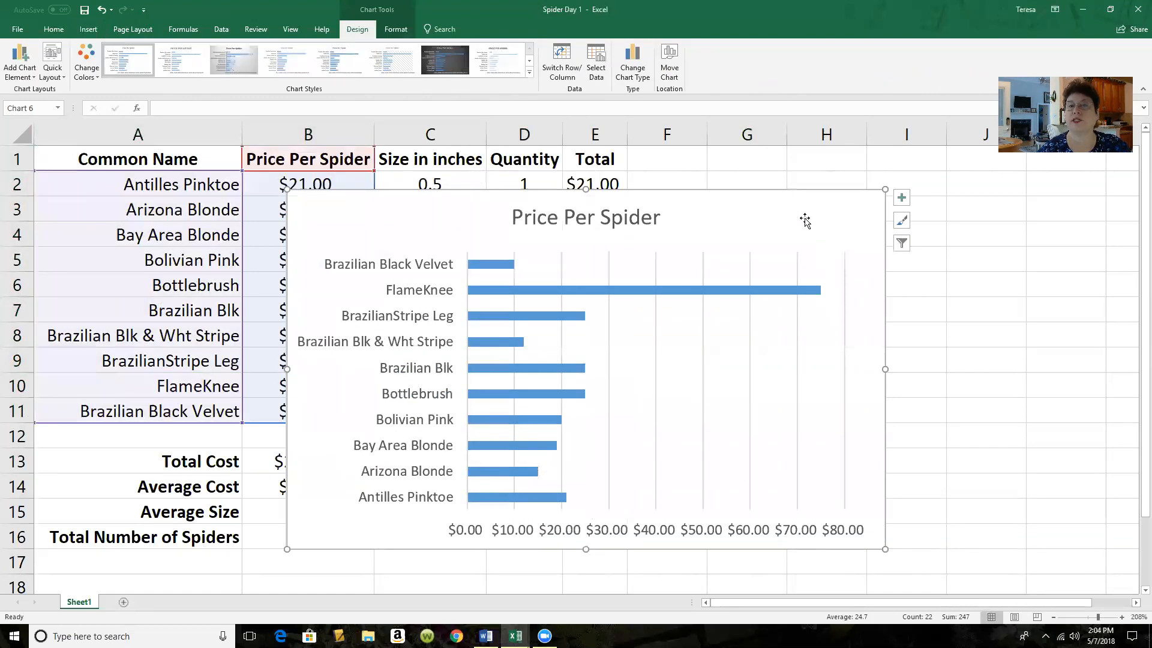
left_click(1090, 617)
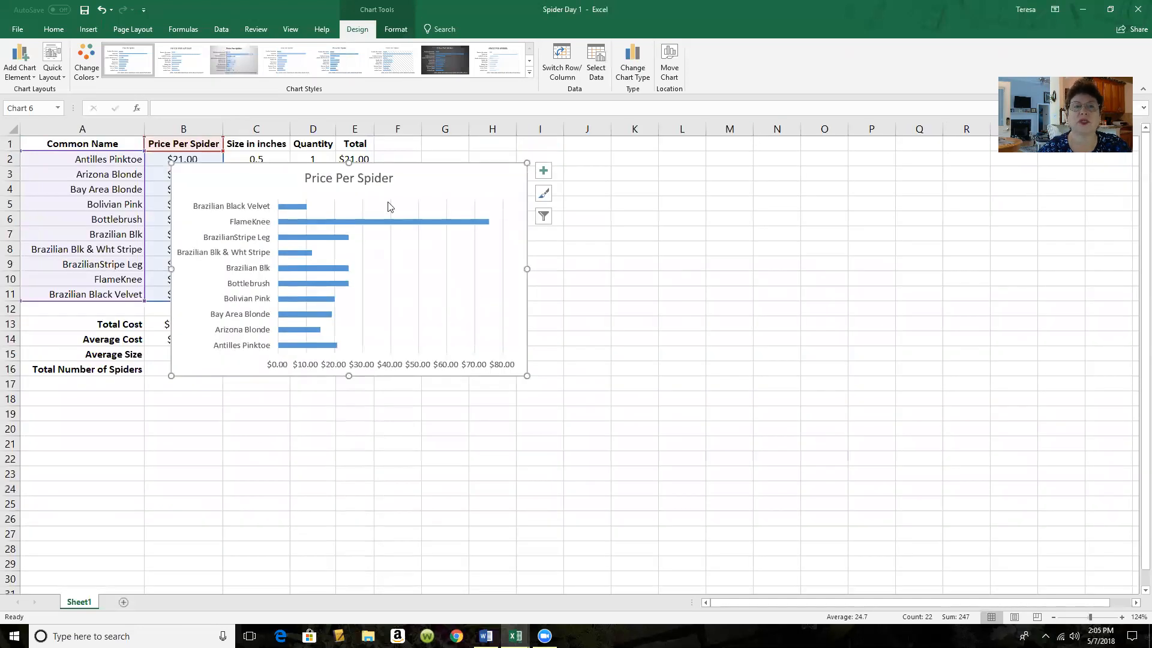
left_click_drag(452, 175, 296, 382)
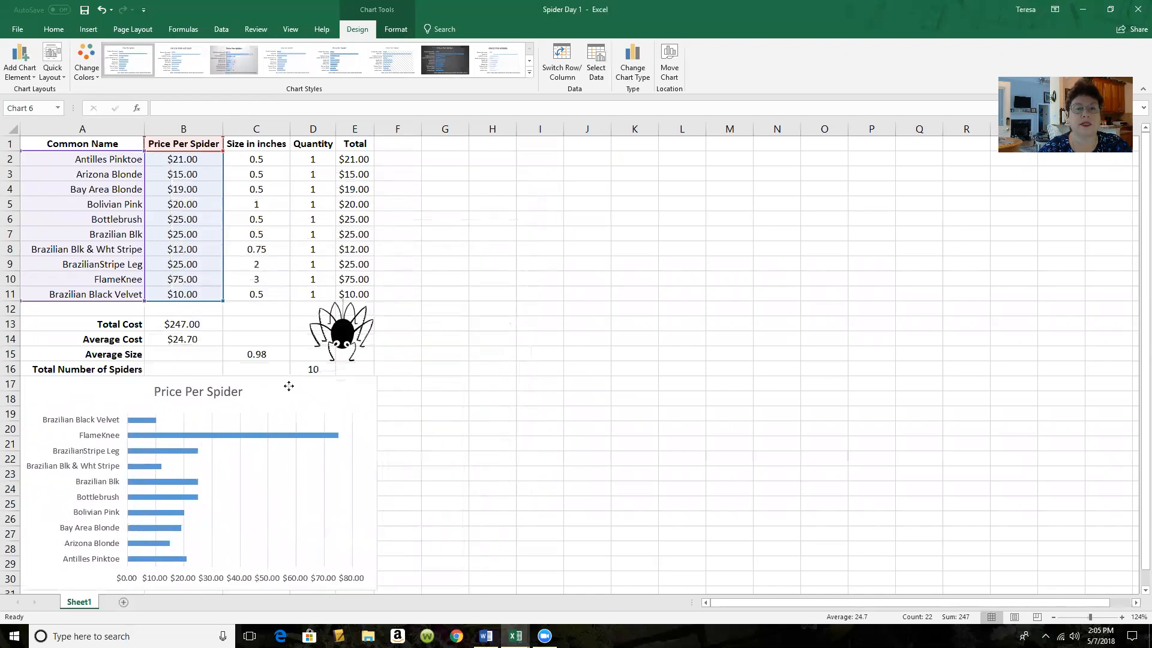
Add axis titles to the Price Per Spider chart and change the vertical axis title to Common Spider
left_click(396, 387)
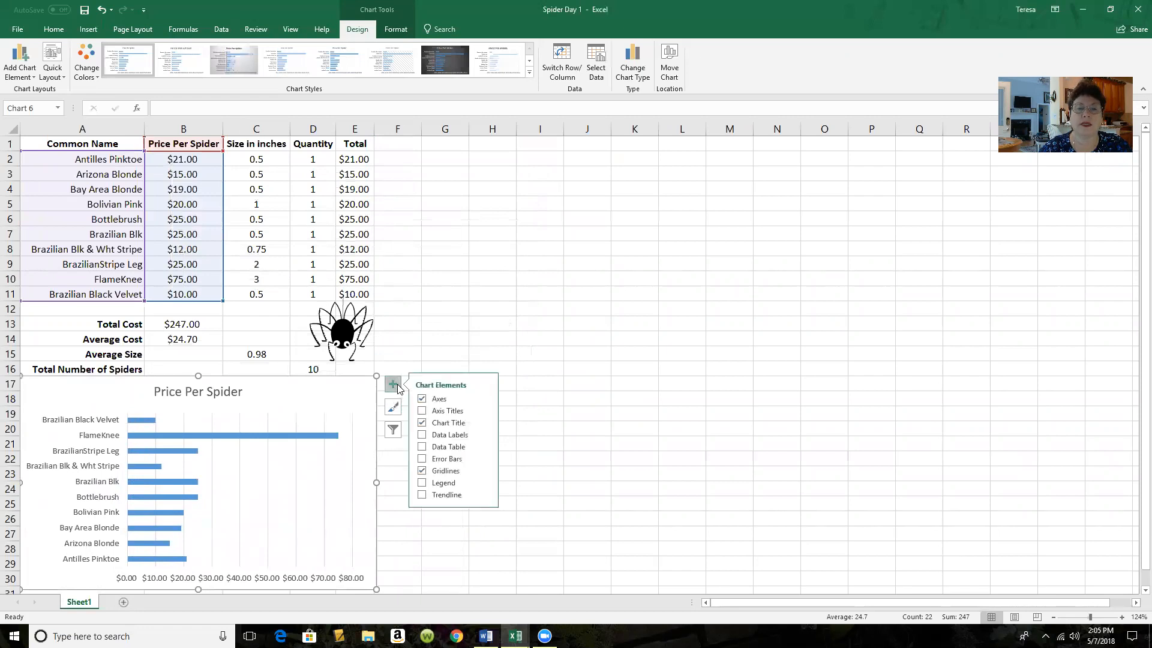
left_click(423, 410)
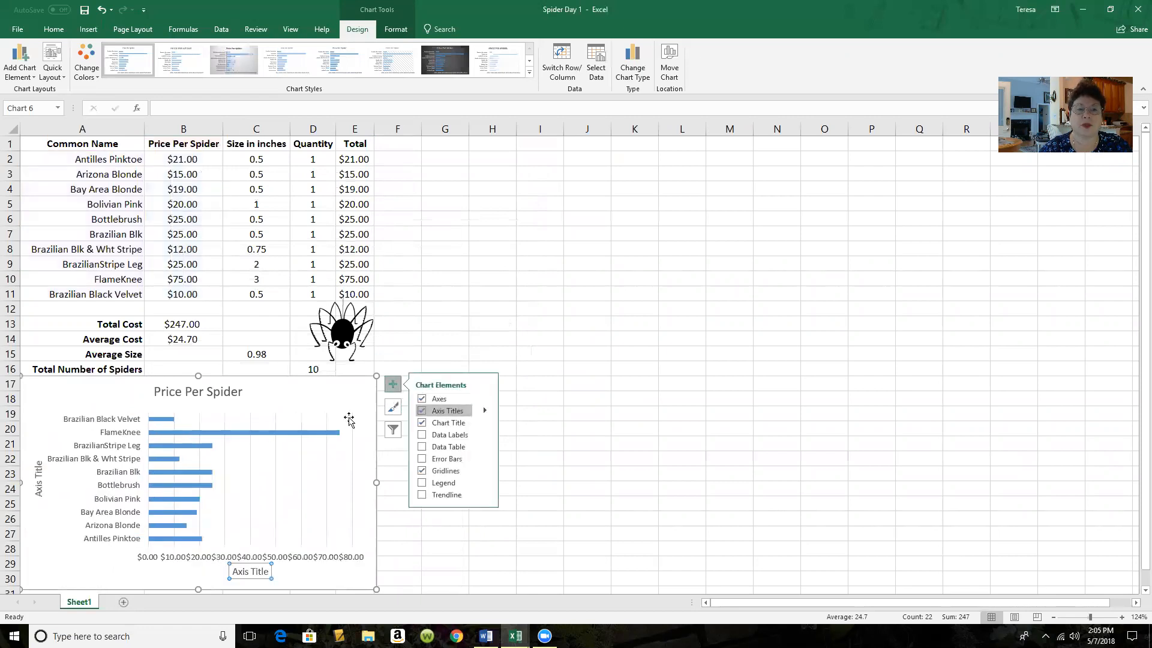
left_click(40, 487)
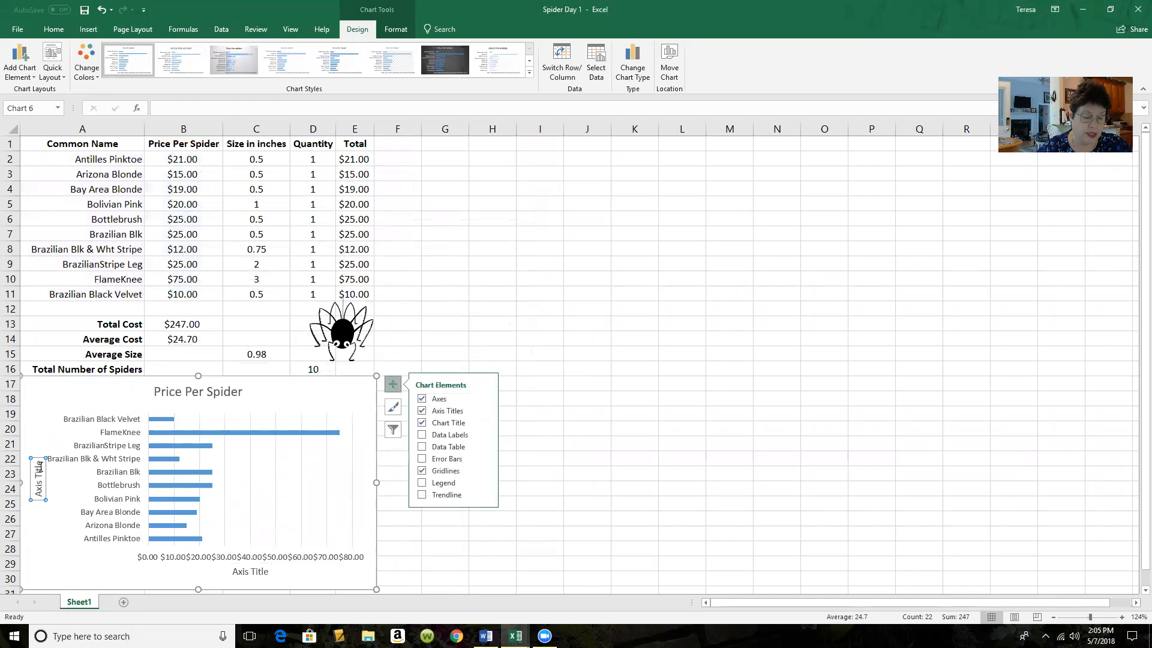
type("C")
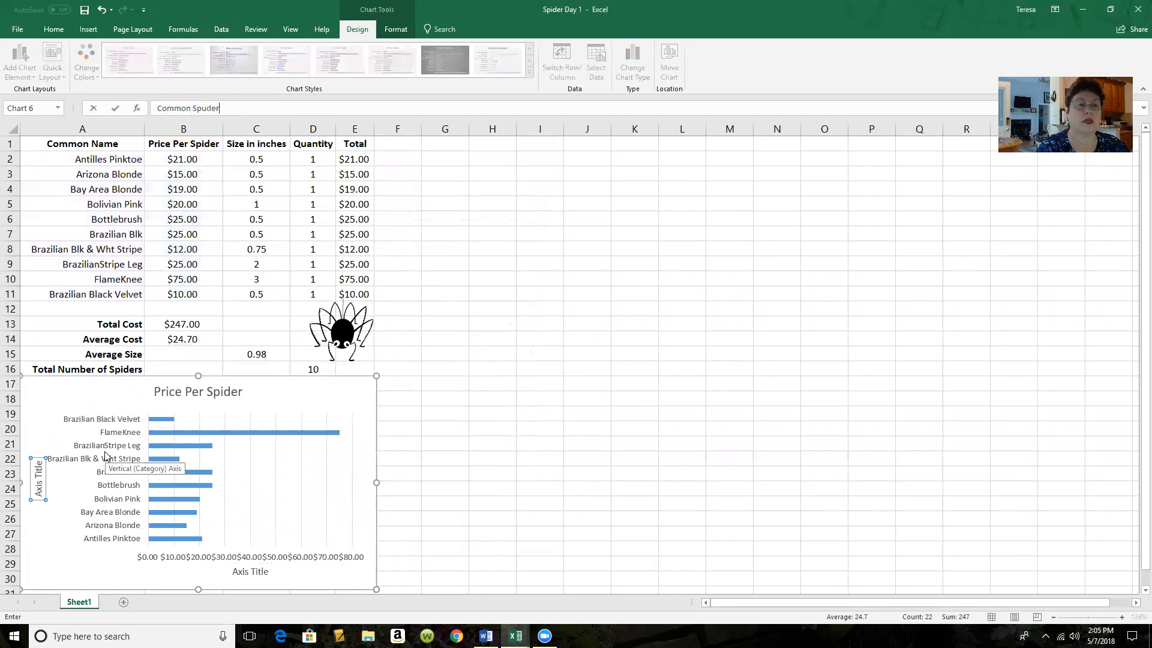
type("ommon Spuder")
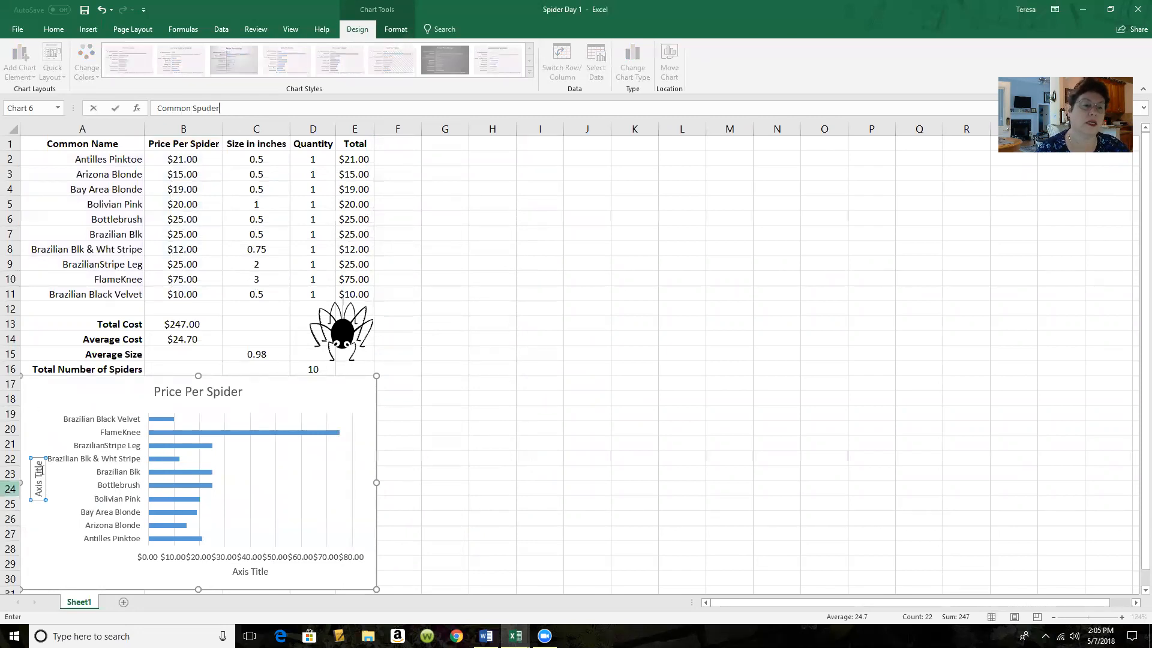
key("Return")
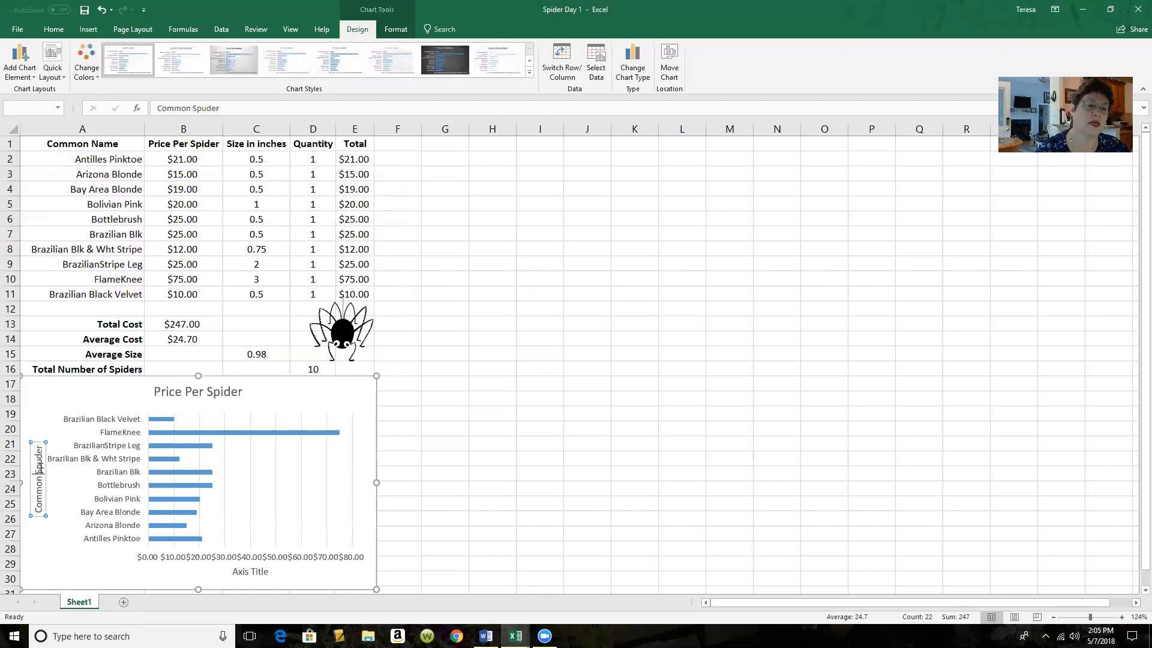
key("BackSpace")
type("i")
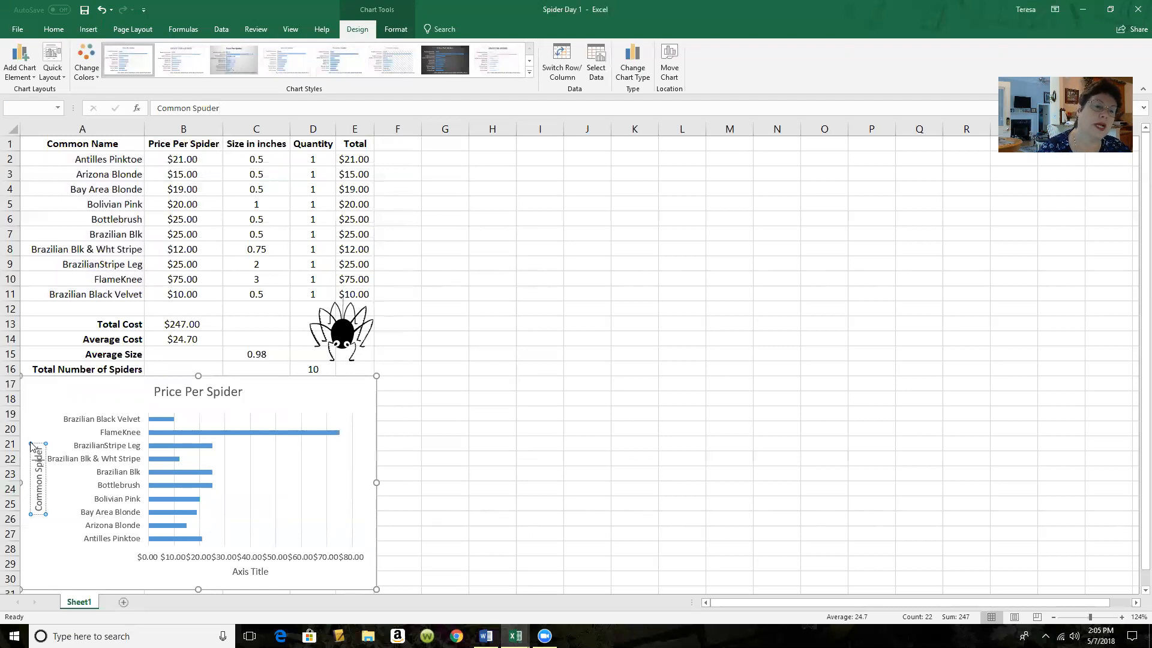
Try to append Name to the chart's vertical axis title
left_click(46, 443)
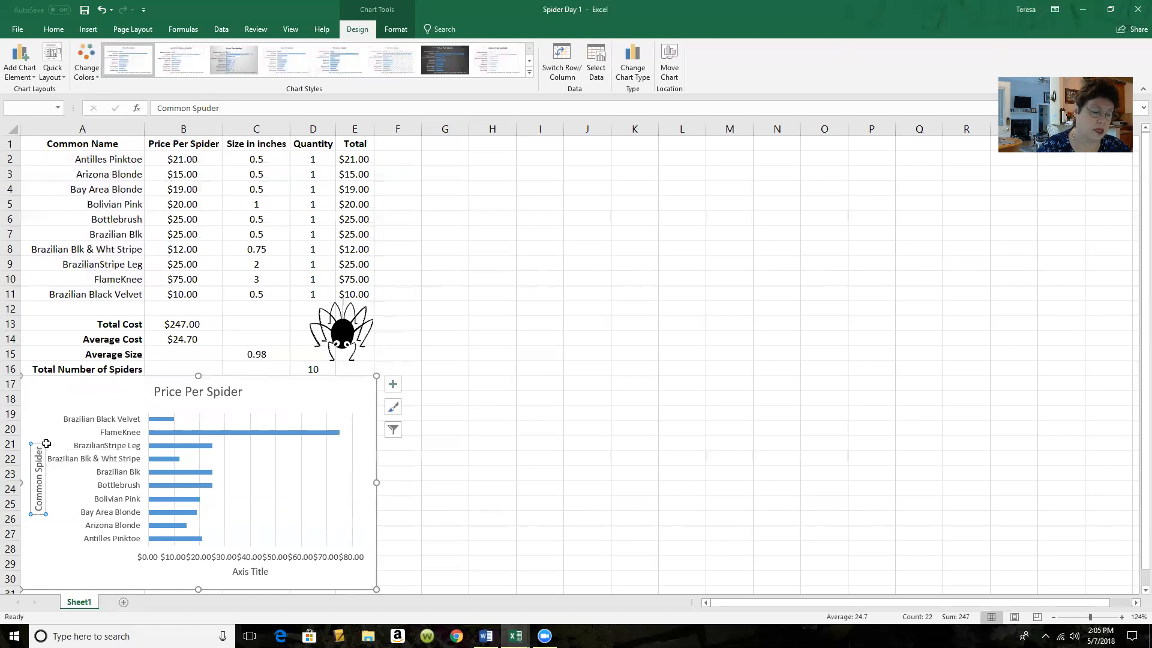
type("Name")
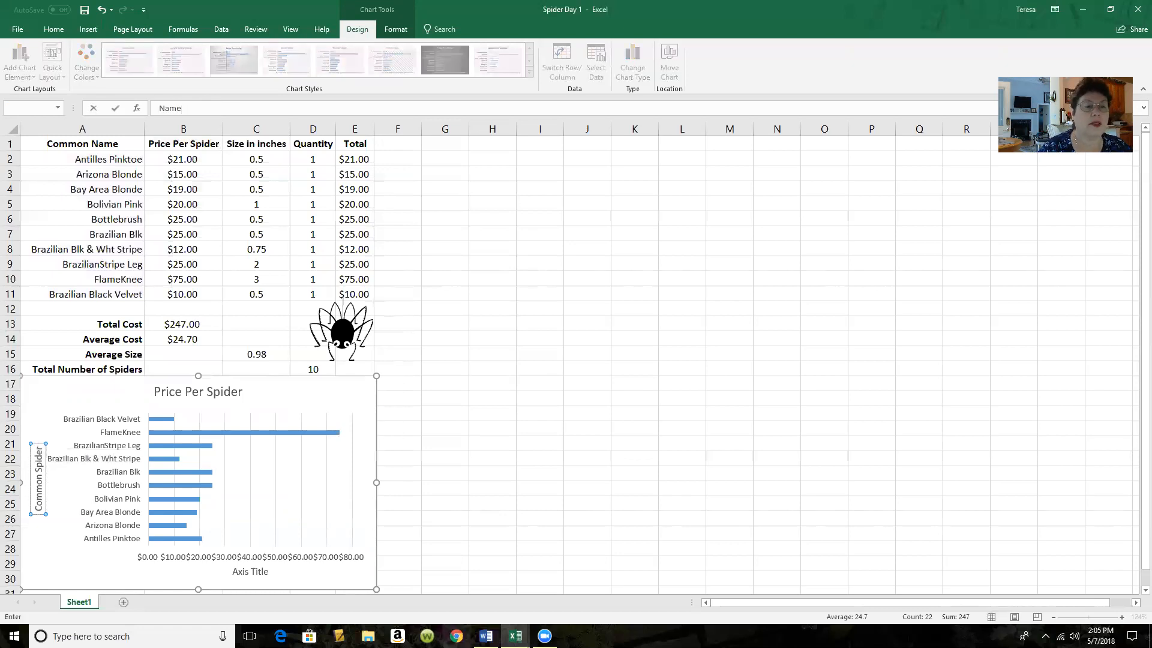
left_click(301, 515)
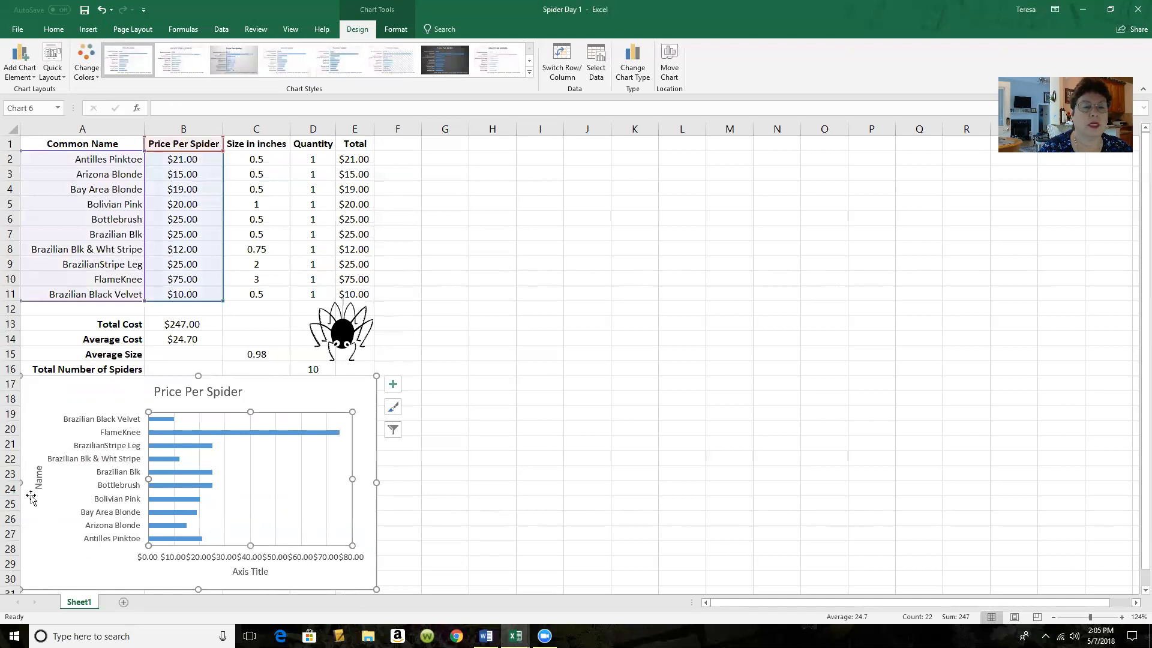
Replace the text of the chart's vertical axis title with Common Spider Name
left_click(37, 471)
mouse_move(37, 465)
left_mouse_down()
mouse_move(38, 481)
mouse_move(39, 464)
left_mouse_up()
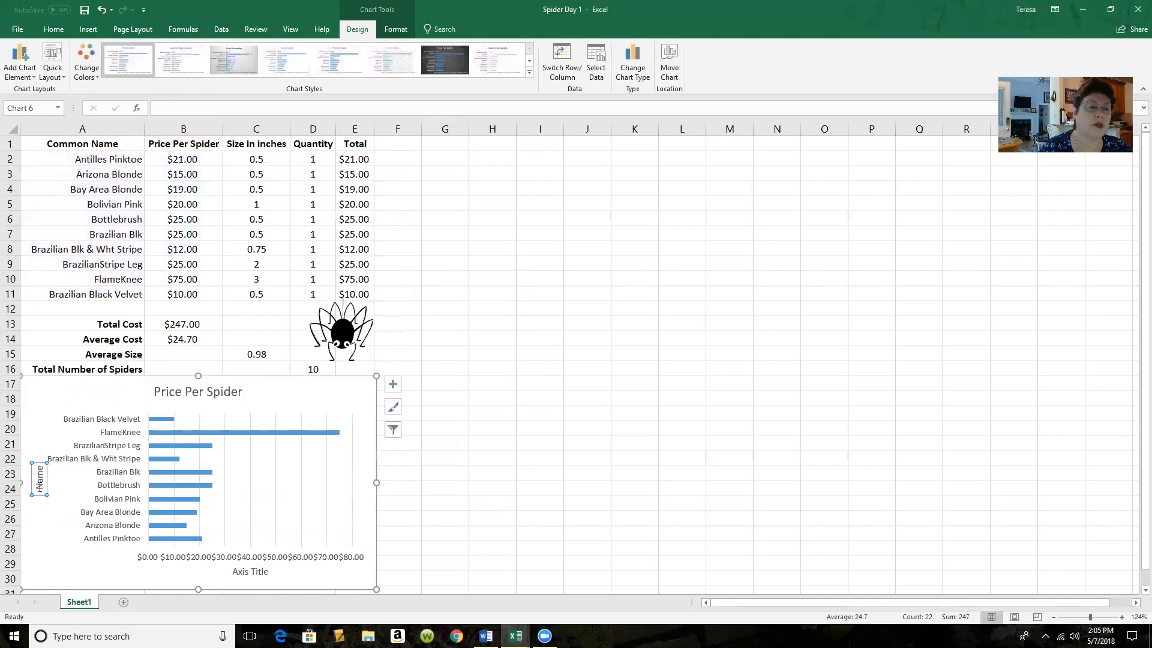
key("Delete")
key("Delete")
key("Delete")
key("BackSpace")
type("Common Spider Name")
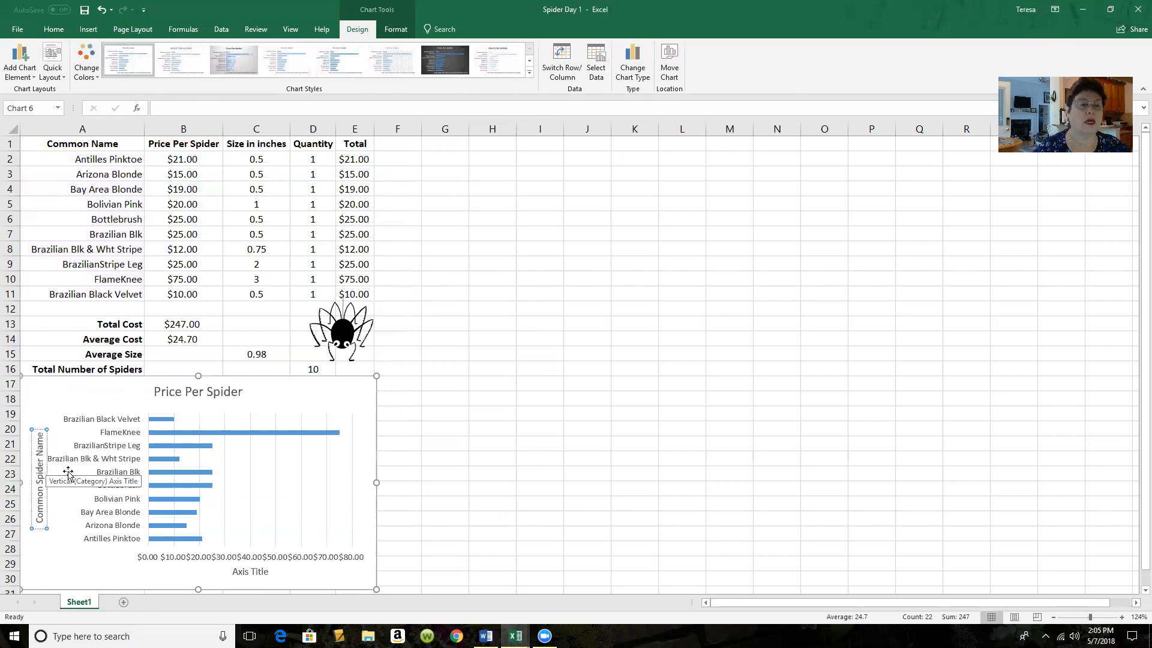
Change the chart's horizontal axis title to Prices
left_click(252, 570)
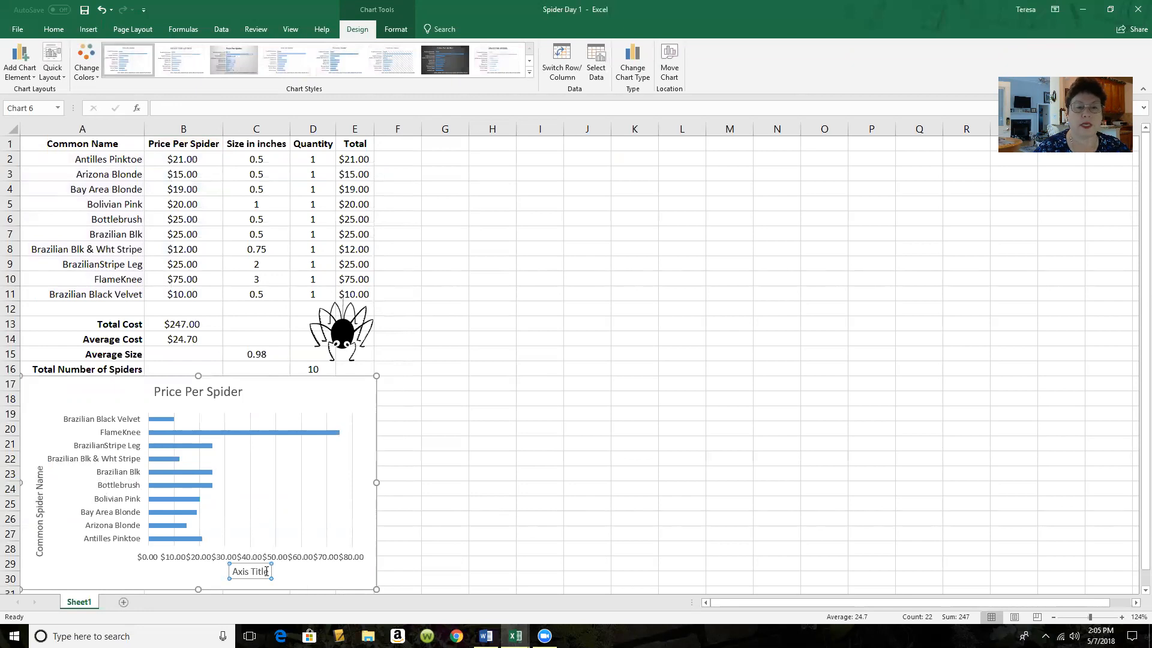
left_click_drag(267, 570, 226, 571)
type("Prices")
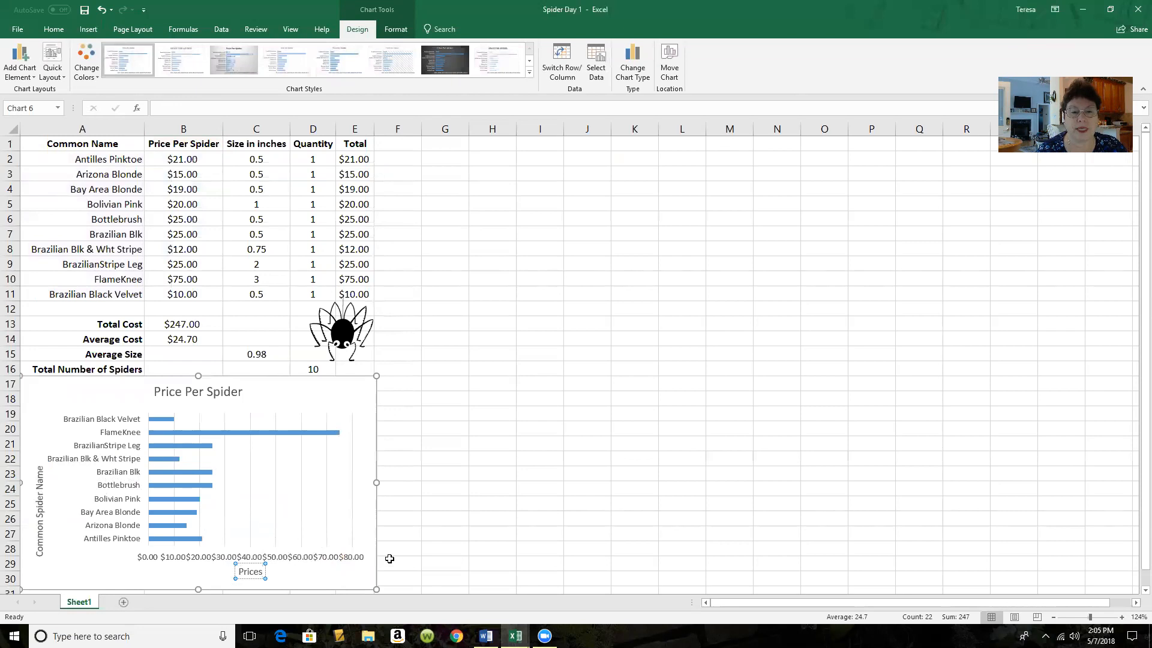
Angle the price labels on the chart's horizontal axis clockwise
left_click(325, 559)
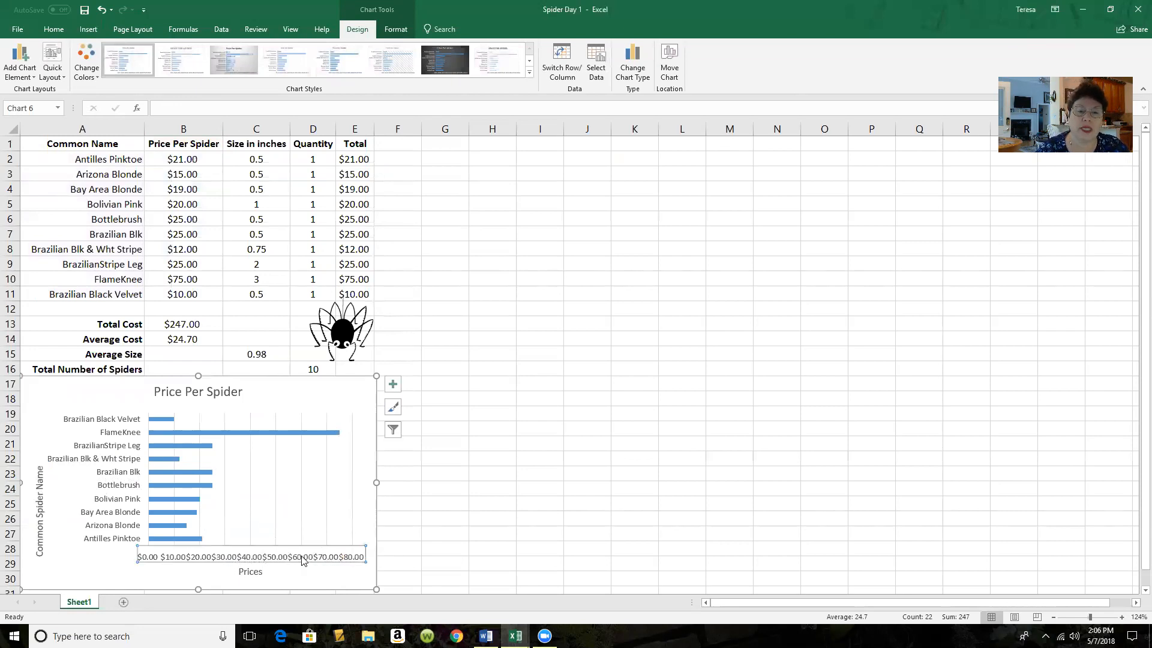
left_click(51, 30)
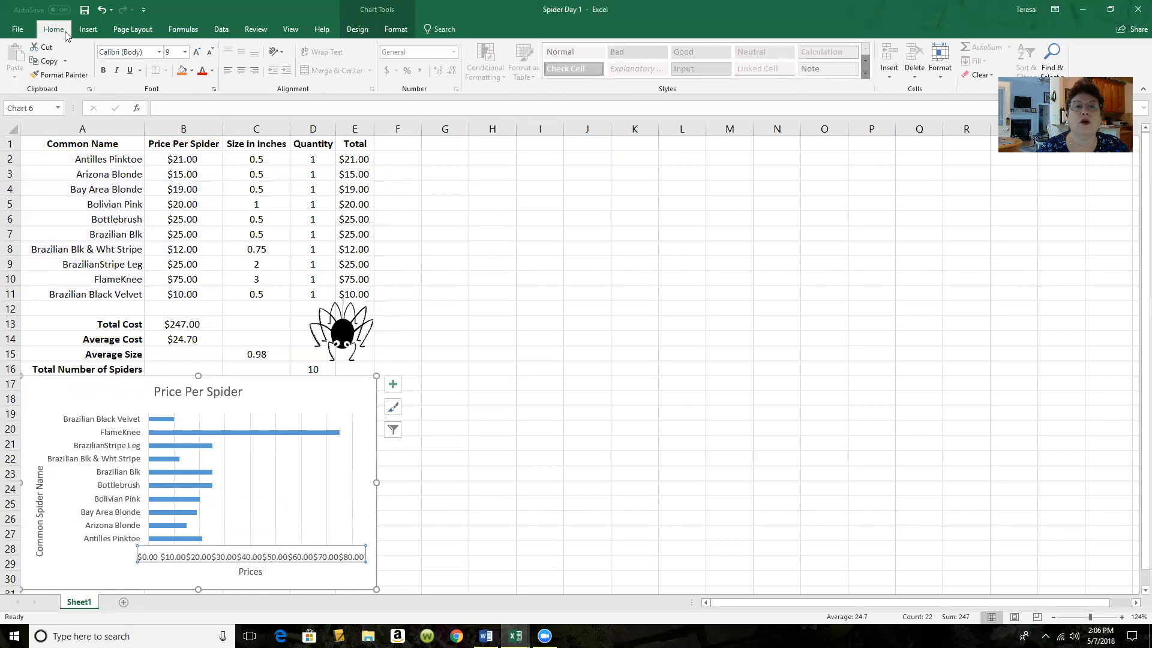
left_click(282, 54)
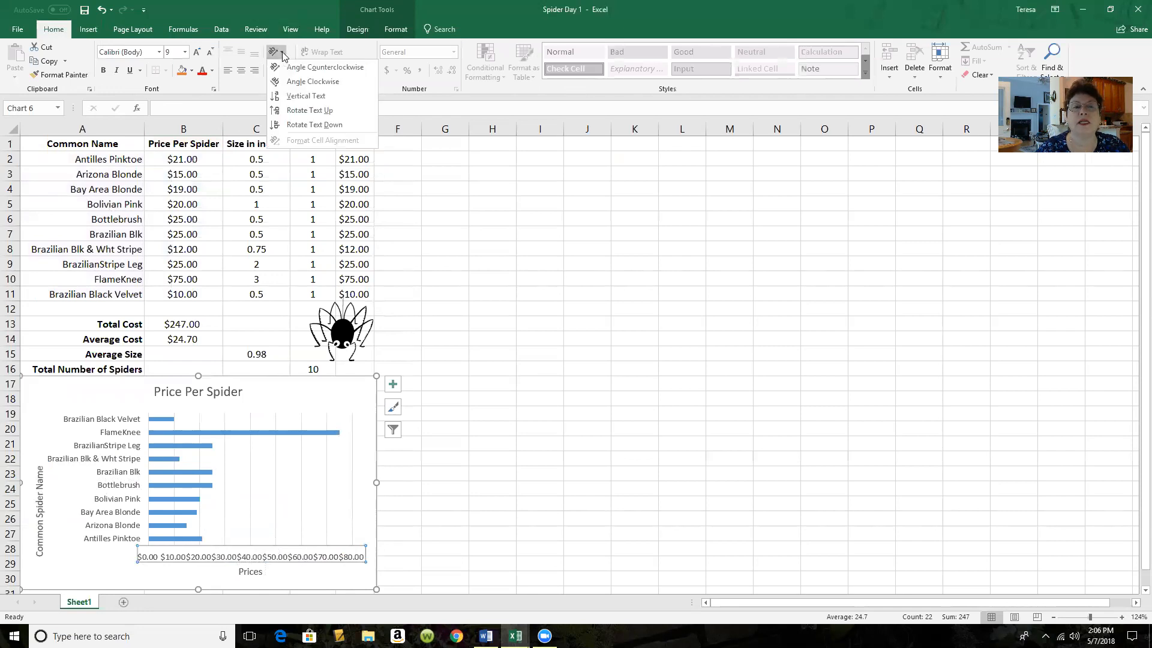
left_click(287, 82)
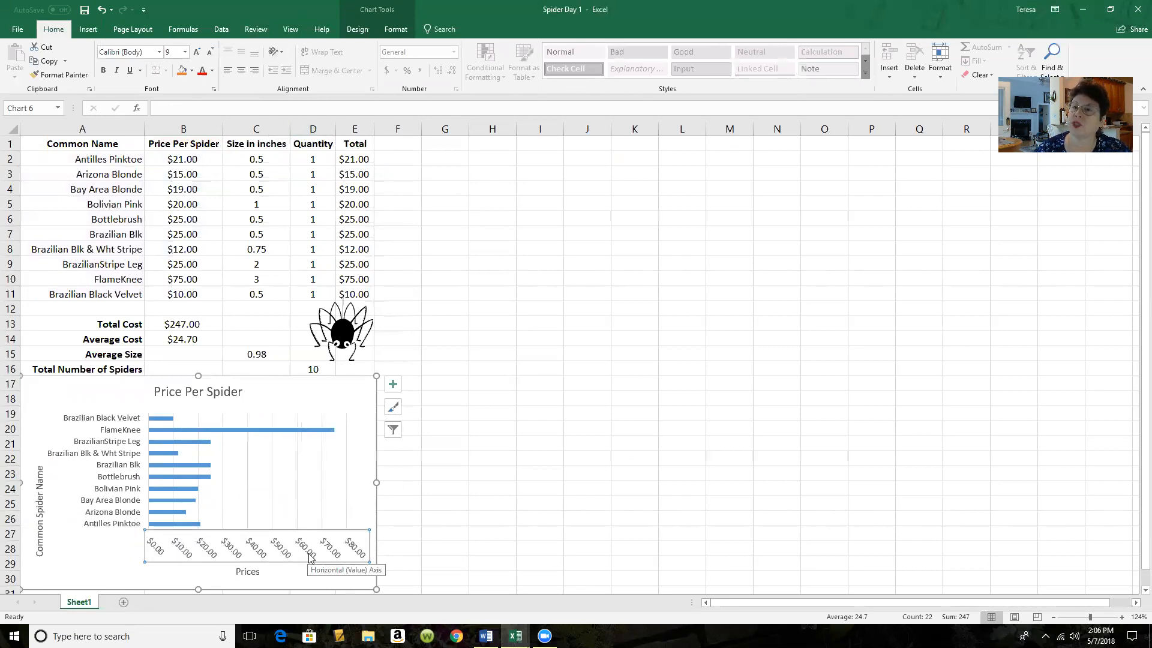
left_click(466, 532)
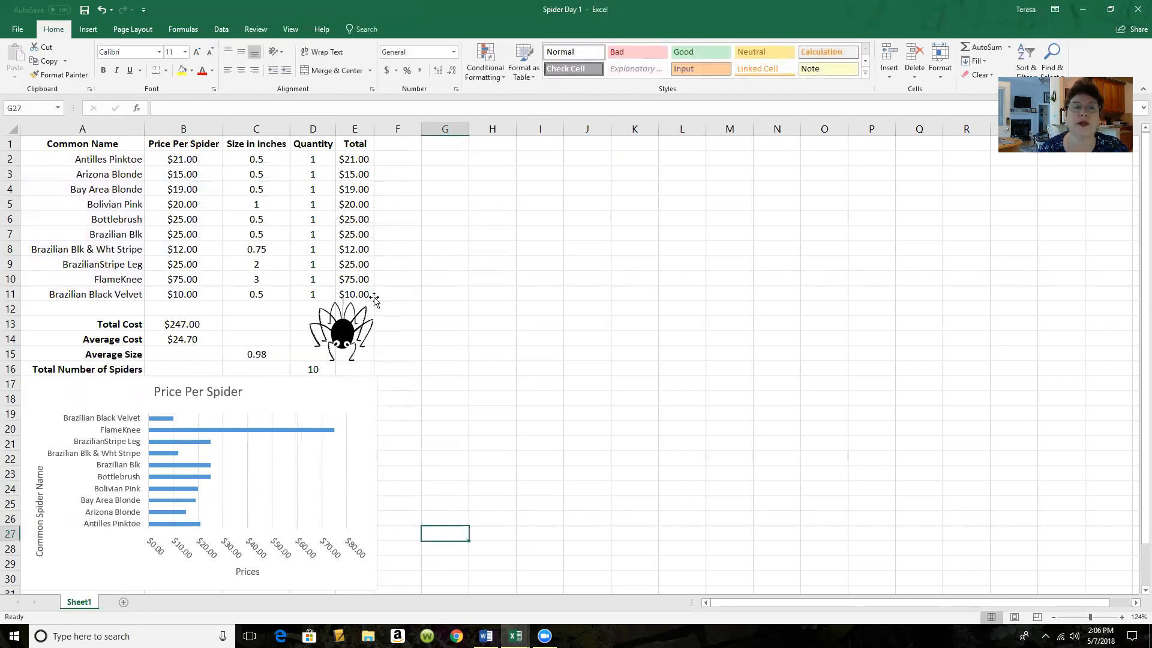
Set A1:F31, covering the table and the chart, as the print area and turn on printing of gridlines
left_click(69, 143)
left_click_drag(69, 143, 375, 536)
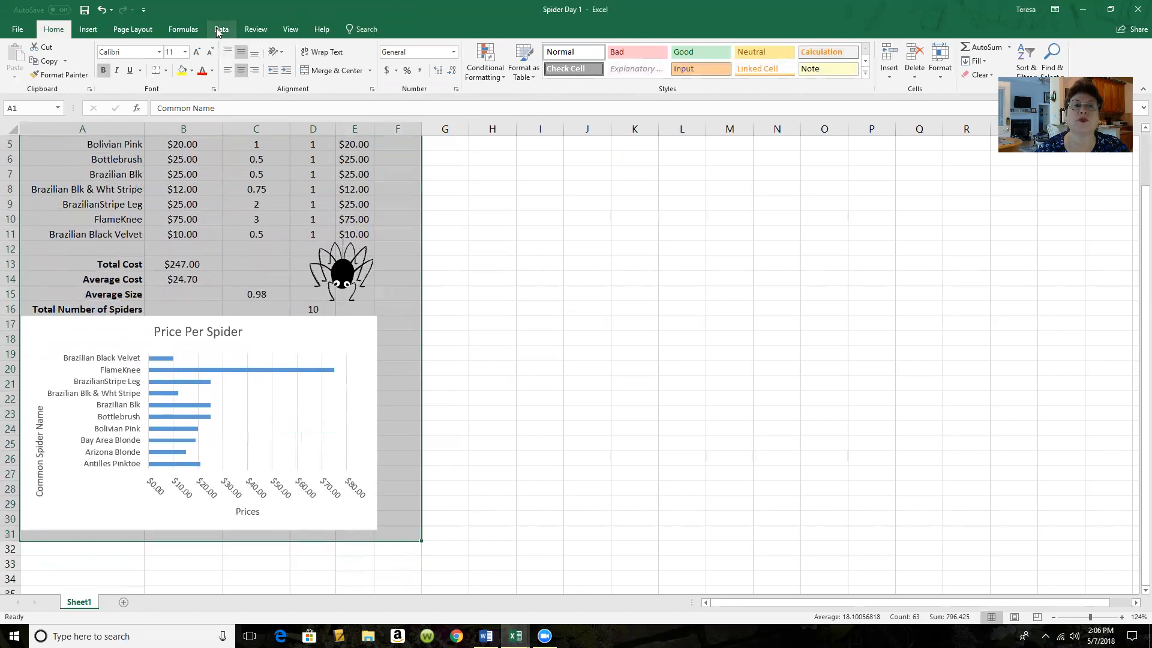
left_click(186, 30)
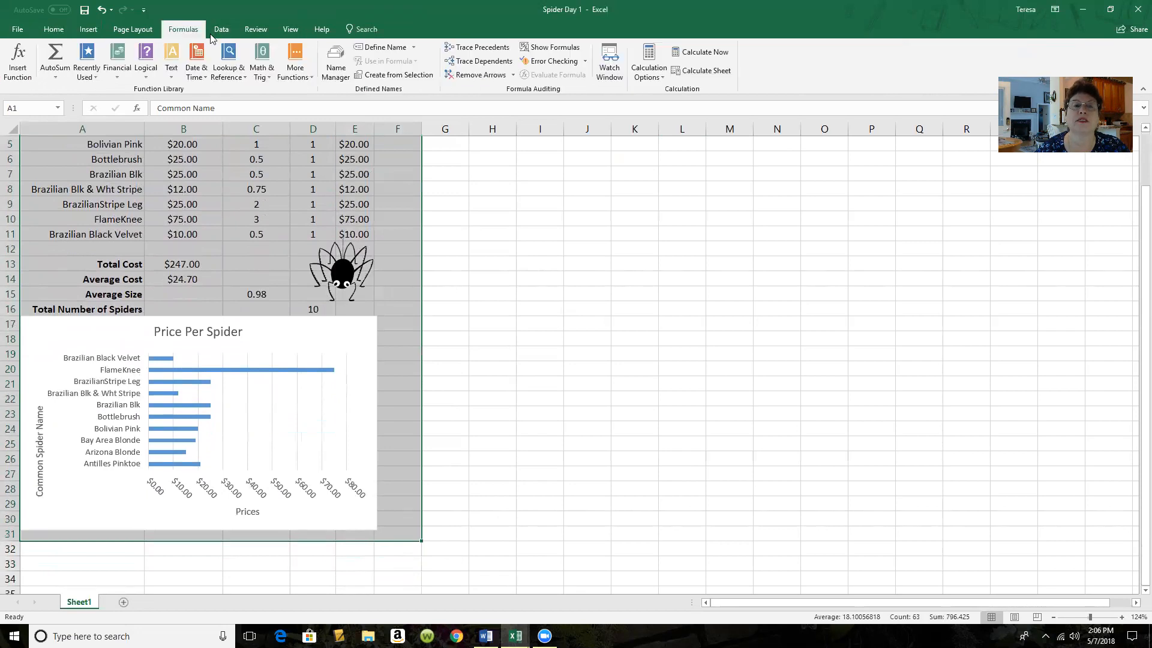
left_click(144, 30)
left_click(185, 72)
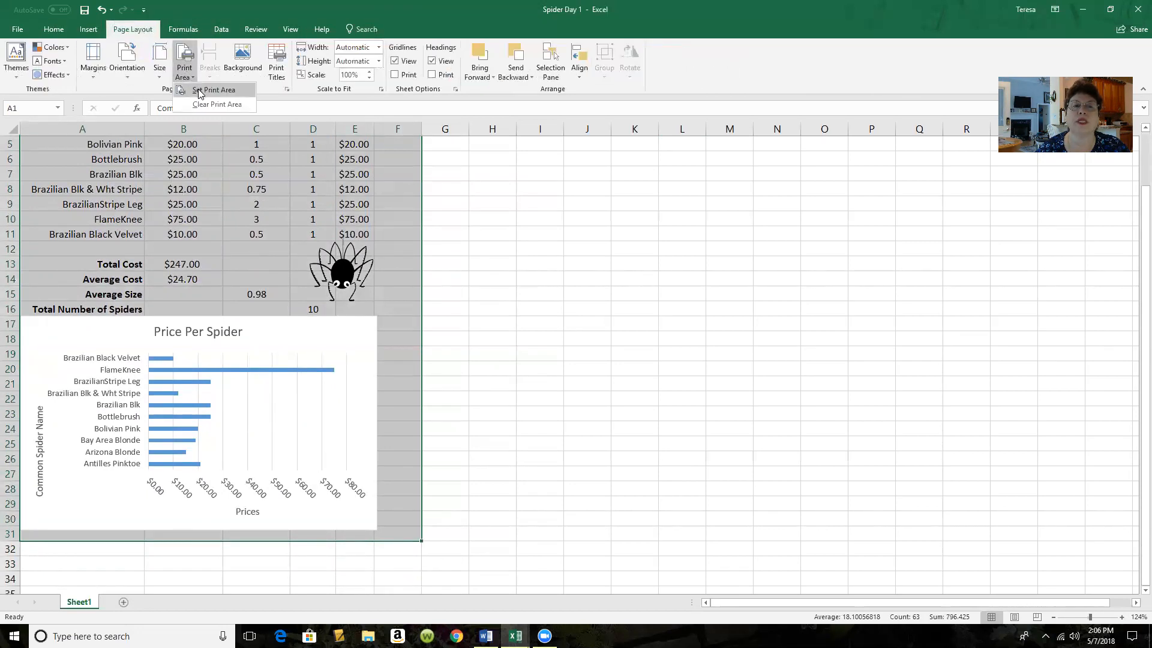
left_click(213, 90)
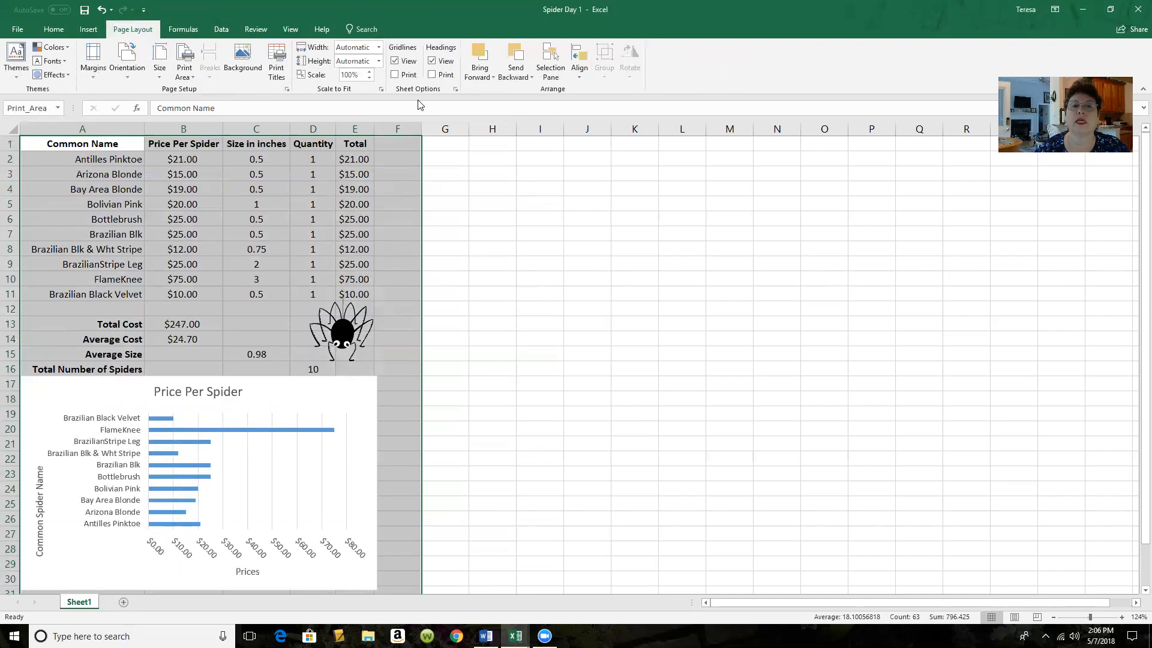
left_click(395, 75)
Add a custom page header with the author's name in its left section
left_click(455, 88)
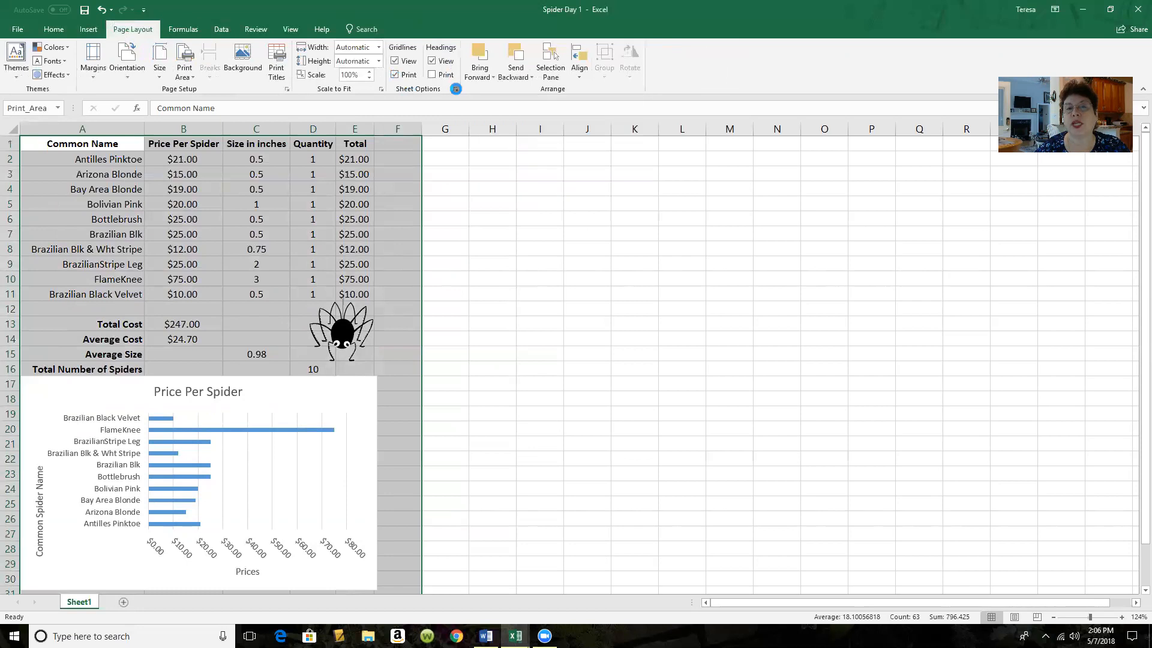
left_click(525, 198)
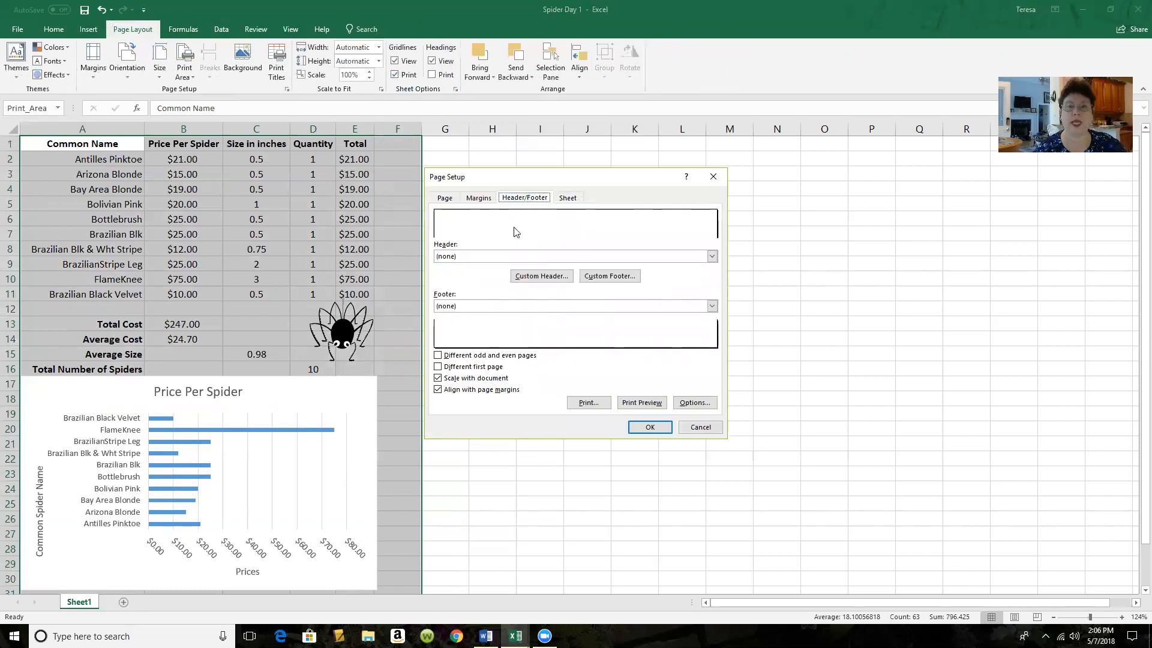
left_click(567, 279)
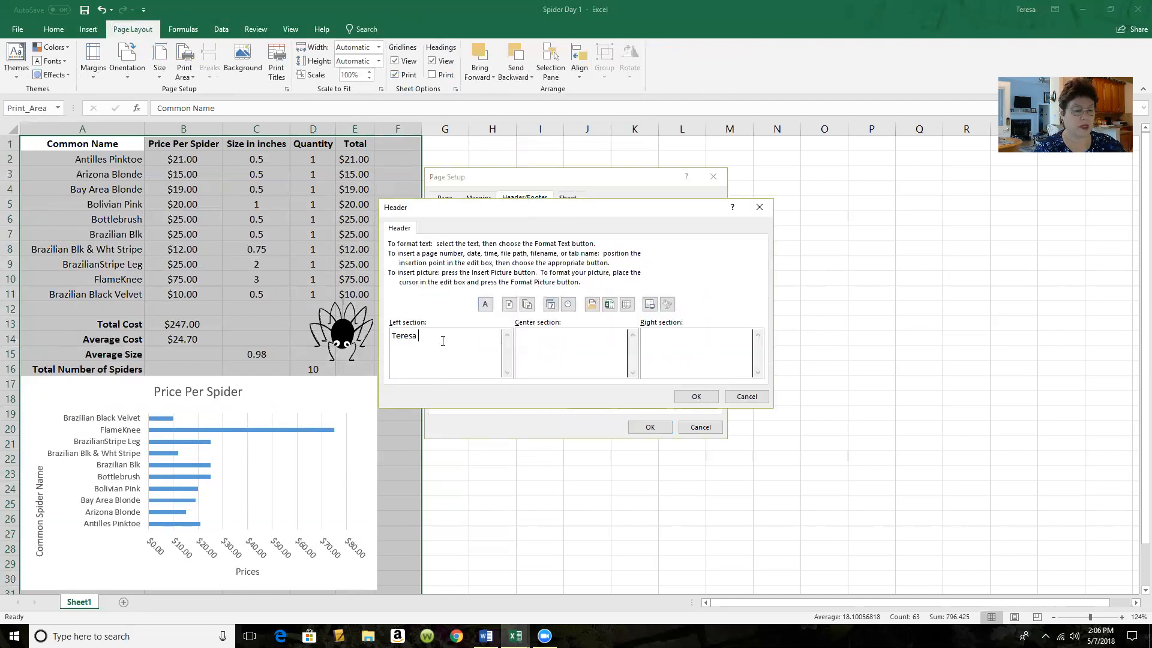
left_click(695, 396)
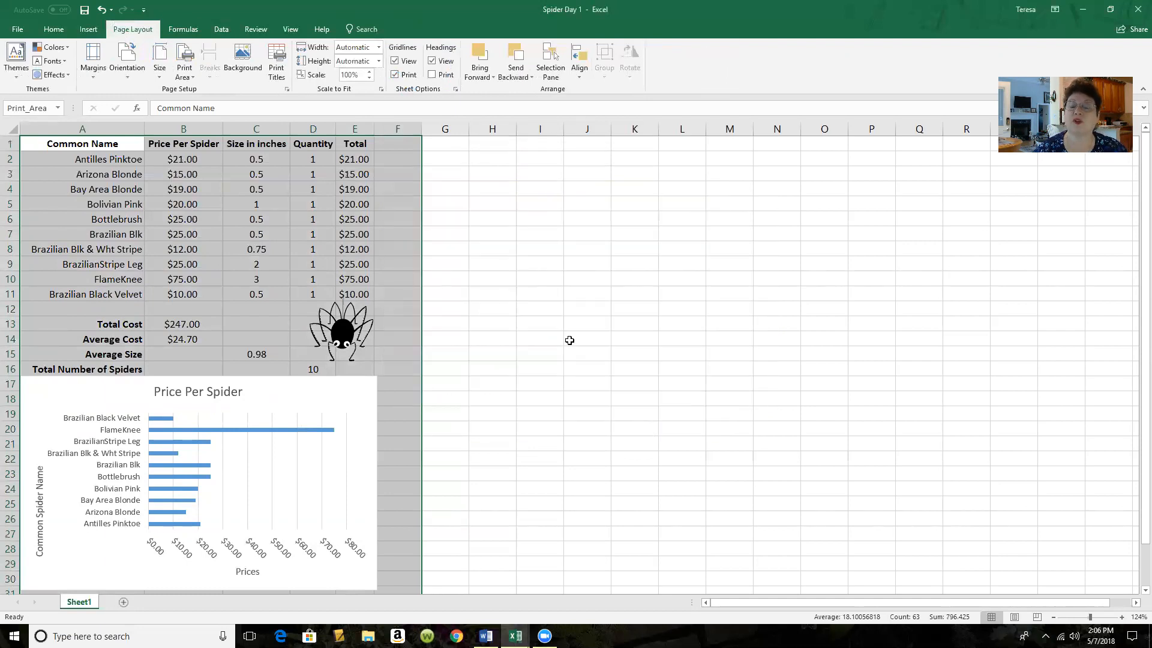